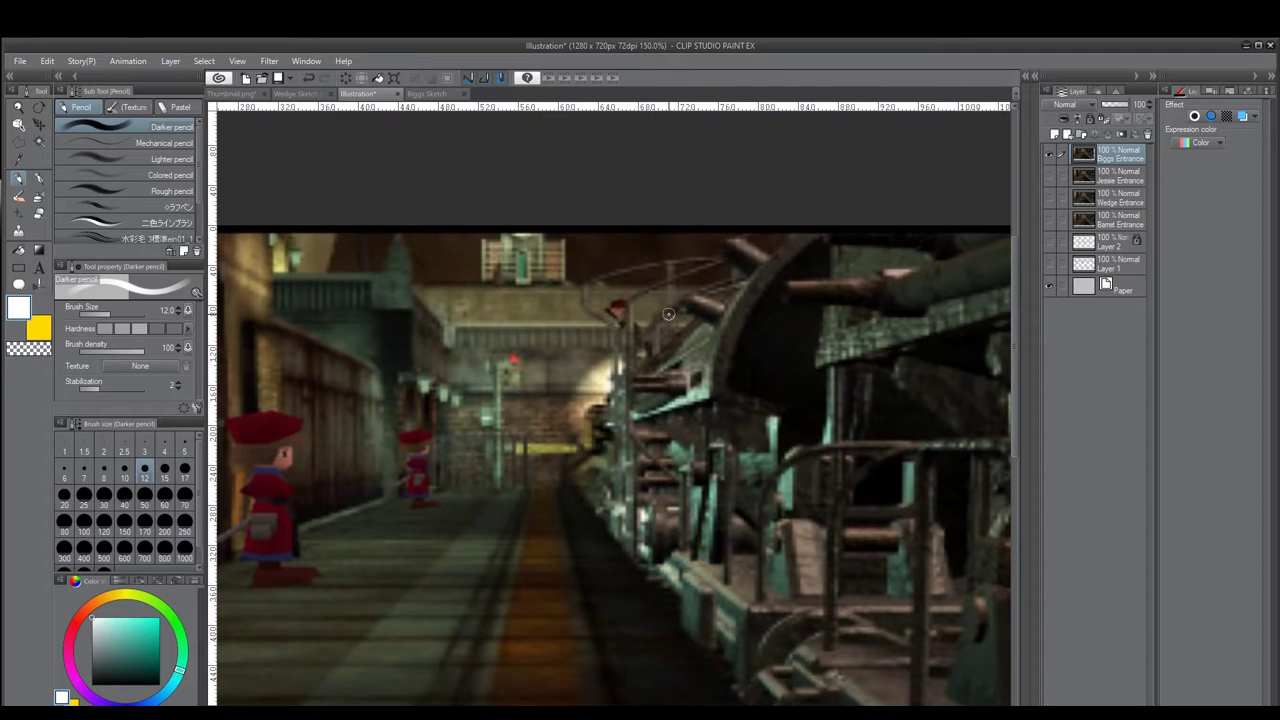
- Examine the Biggs, Jessie, Wedge and Barret Entrance reference images up close, one at a time
scroll(665, 305, "up", 5)
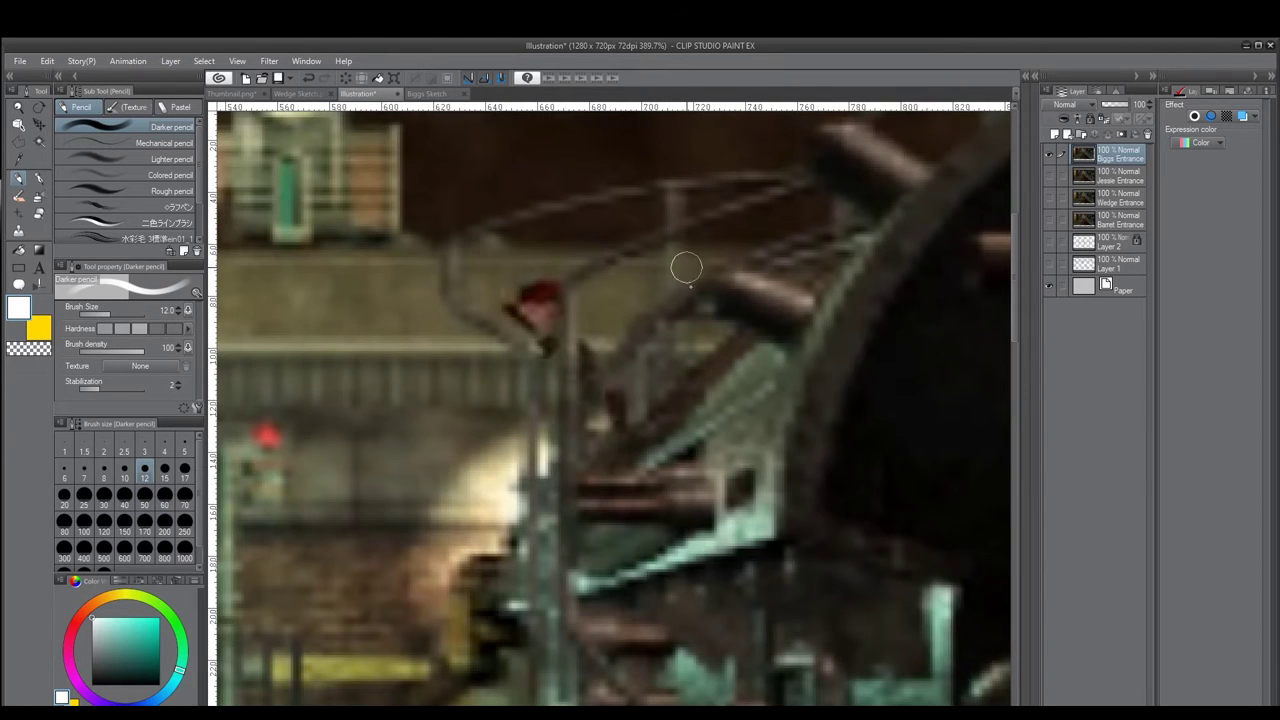
scroll(709, 214, "down", 6)
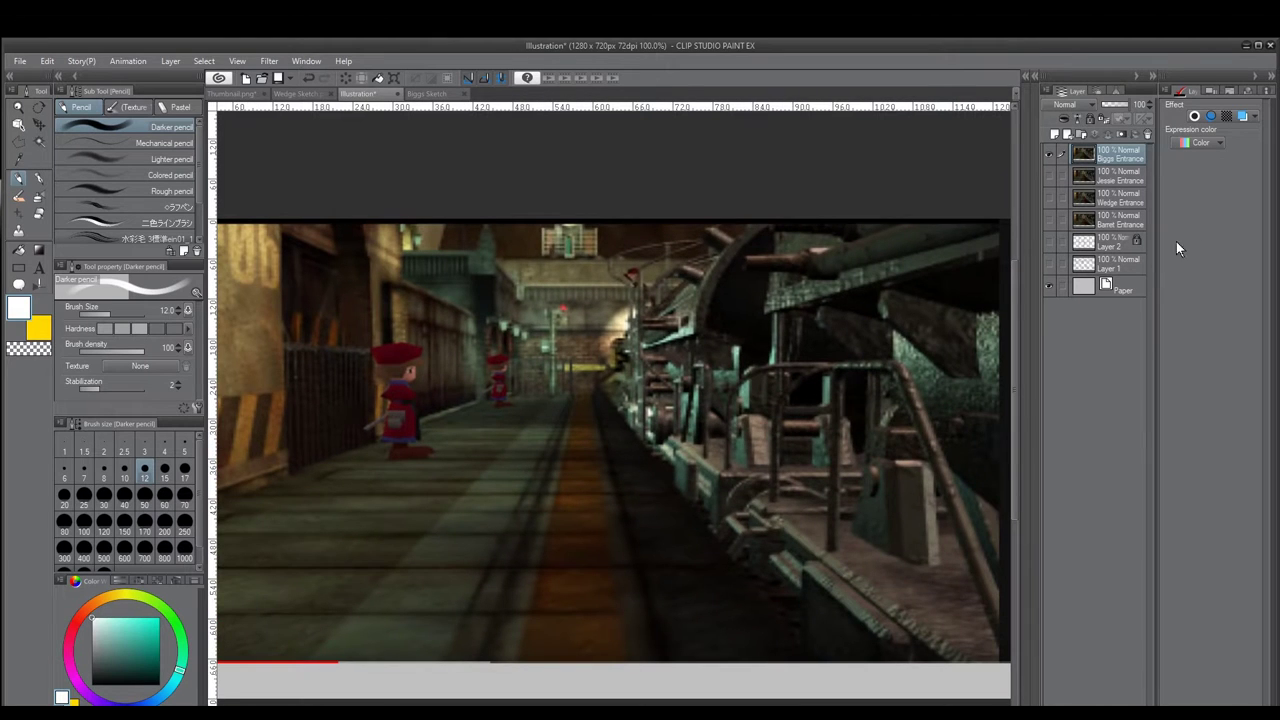
scroll(600, 350, "up", 3)
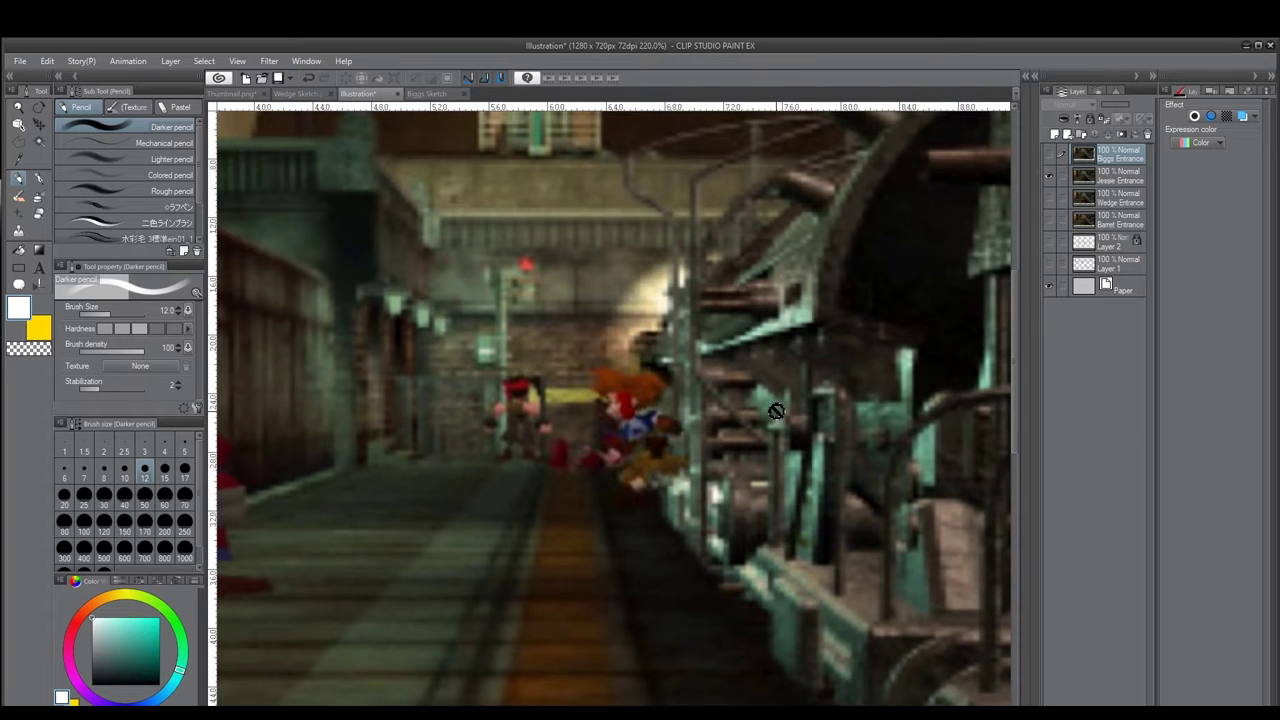
scroll(732, 412, "down", 3)
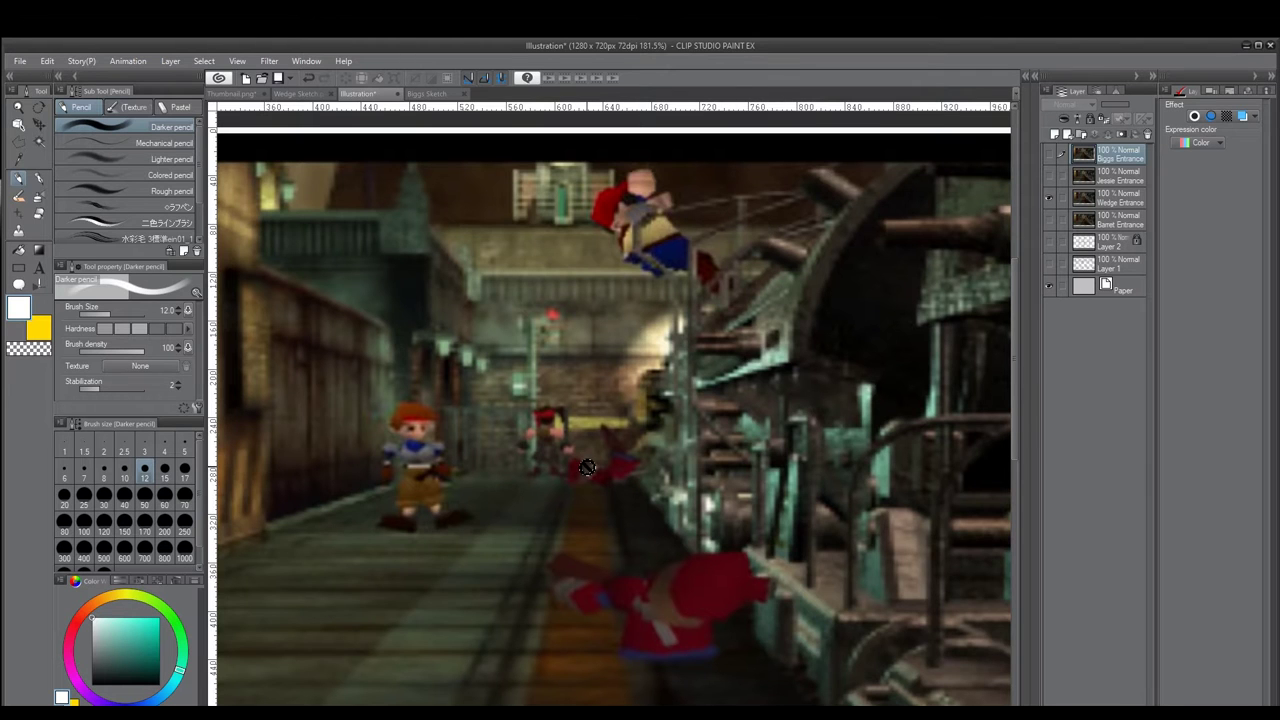
scroll(587, 468, "down", 2)
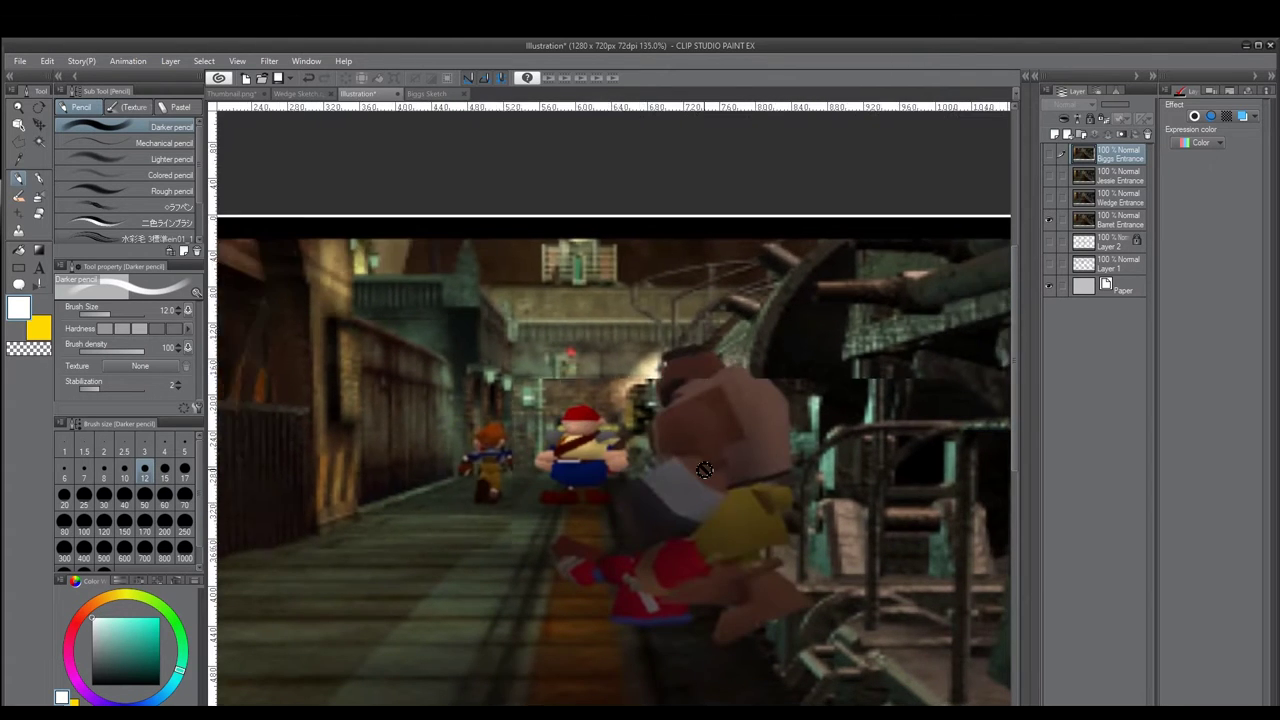
scroll(705, 470, "down", 5)
scroll(705, 520, "up", 5)
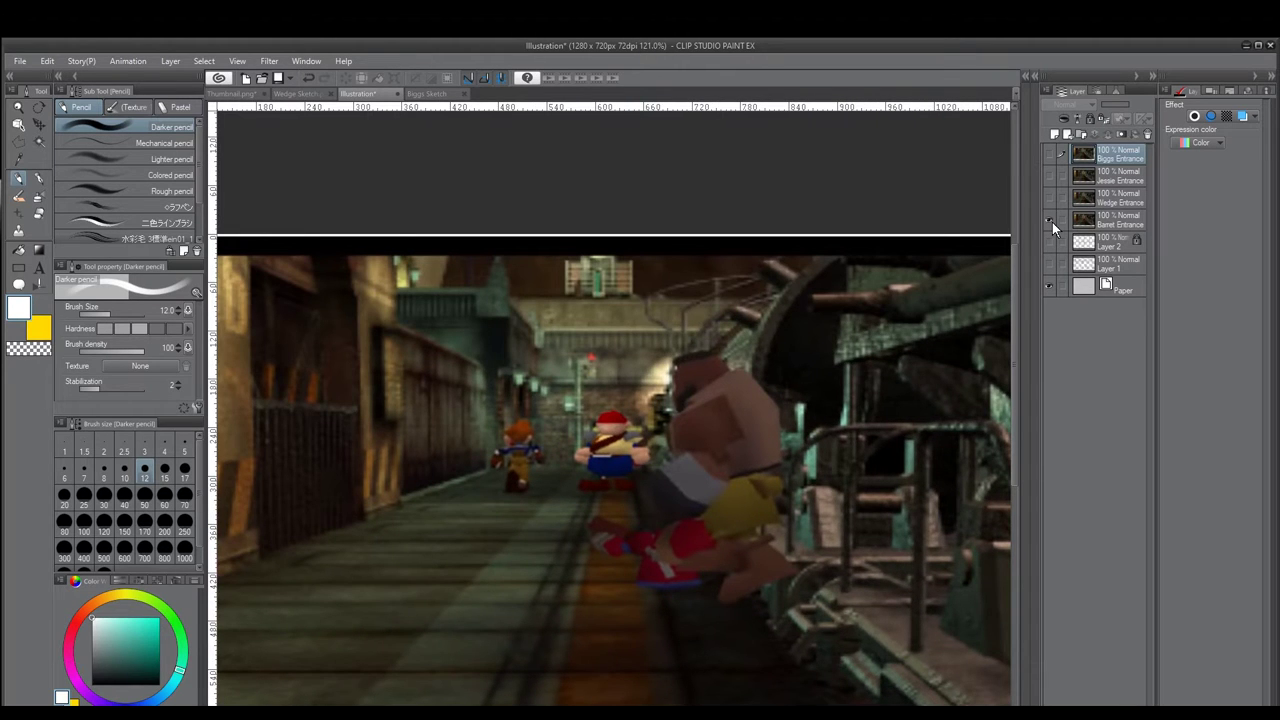
- Compare the four Entrance layers again by showing each one alone, from Biggs through Barret
left_click(1050, 221)
left_click(1048, 154)
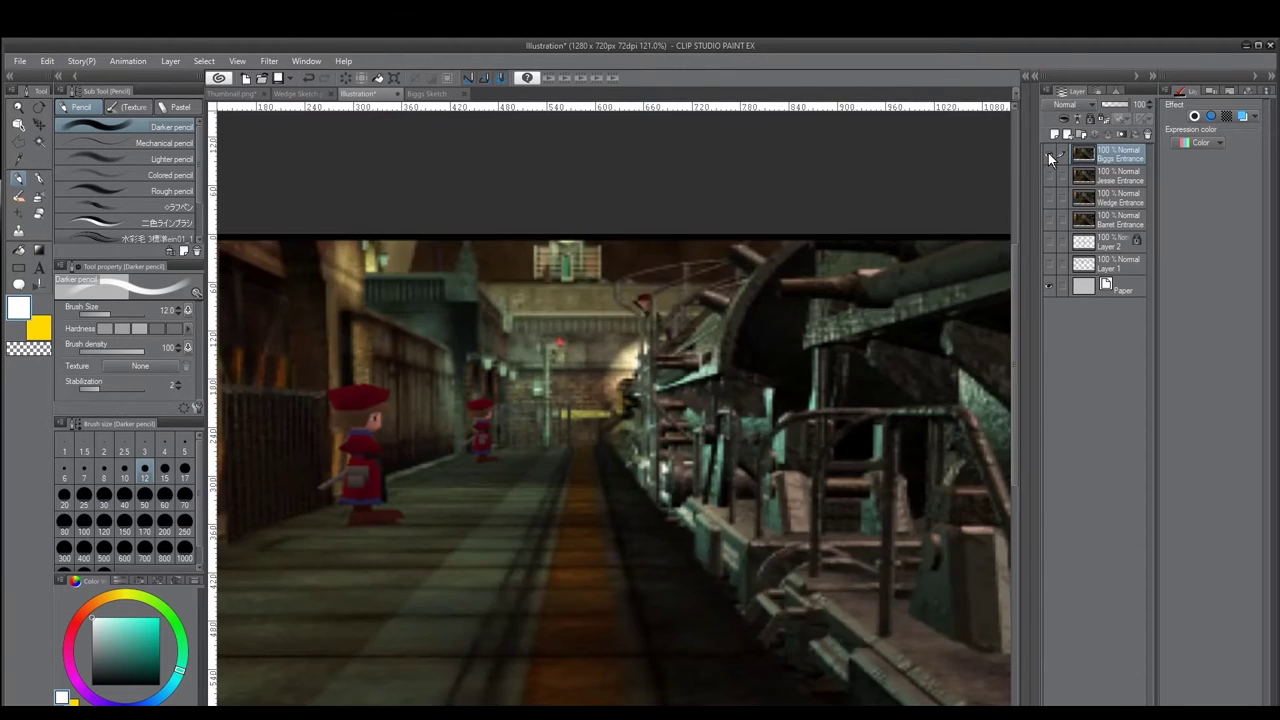
left_click(1048, 172)
left_click(1048, 156)
left_click(1048, 198)
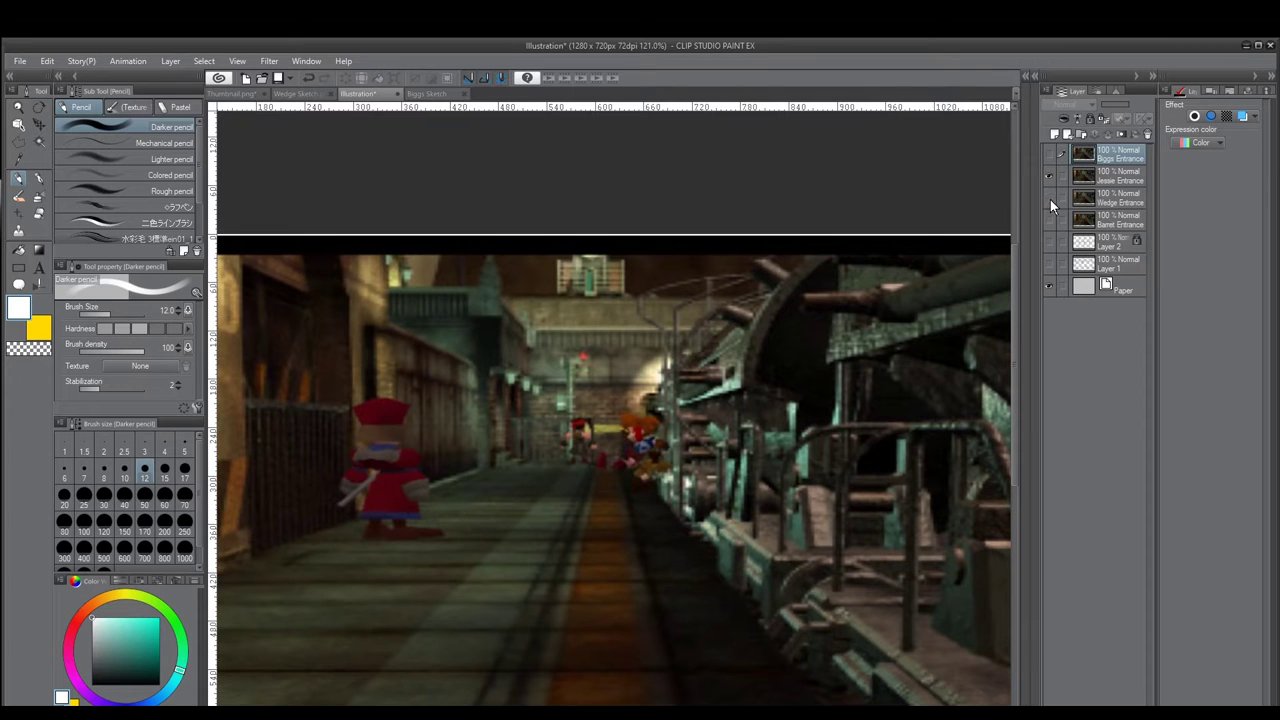
left_click(1049, 177)
left_click(1050, 221)
left_click(1046, 196)
scroll(755, 522, "down", 3)
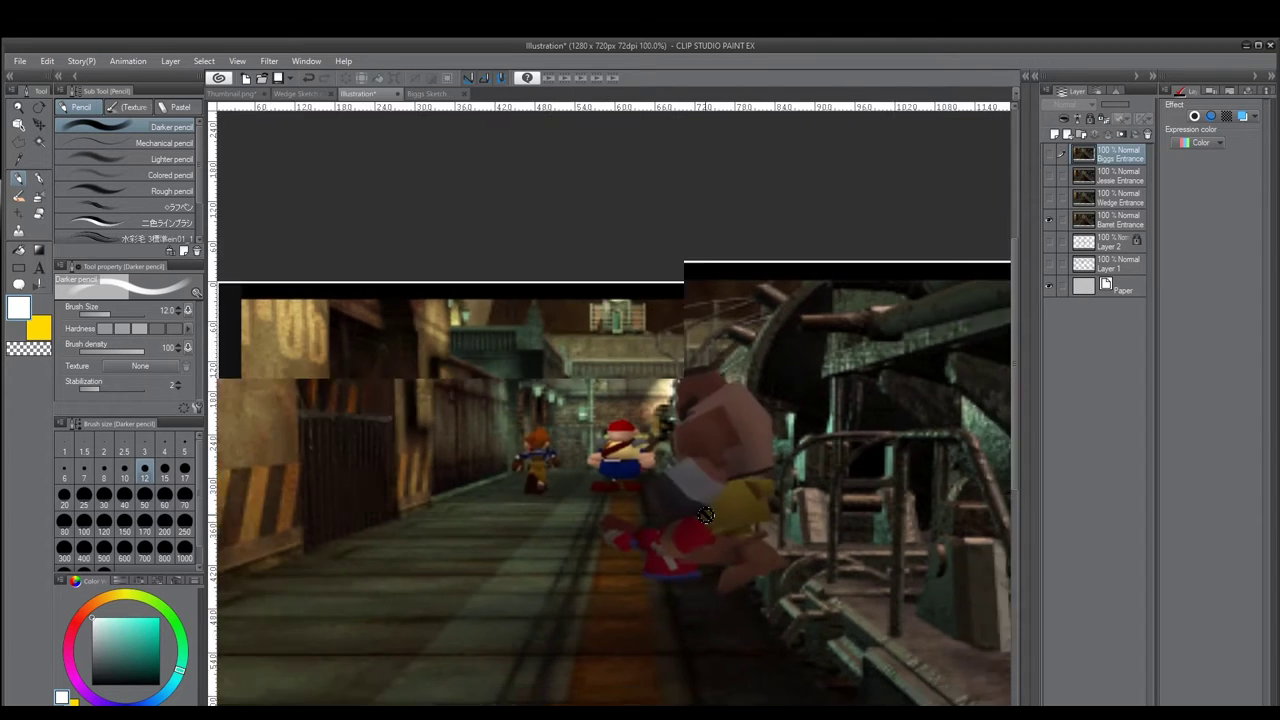
scroll(755, 522, "up", 2)
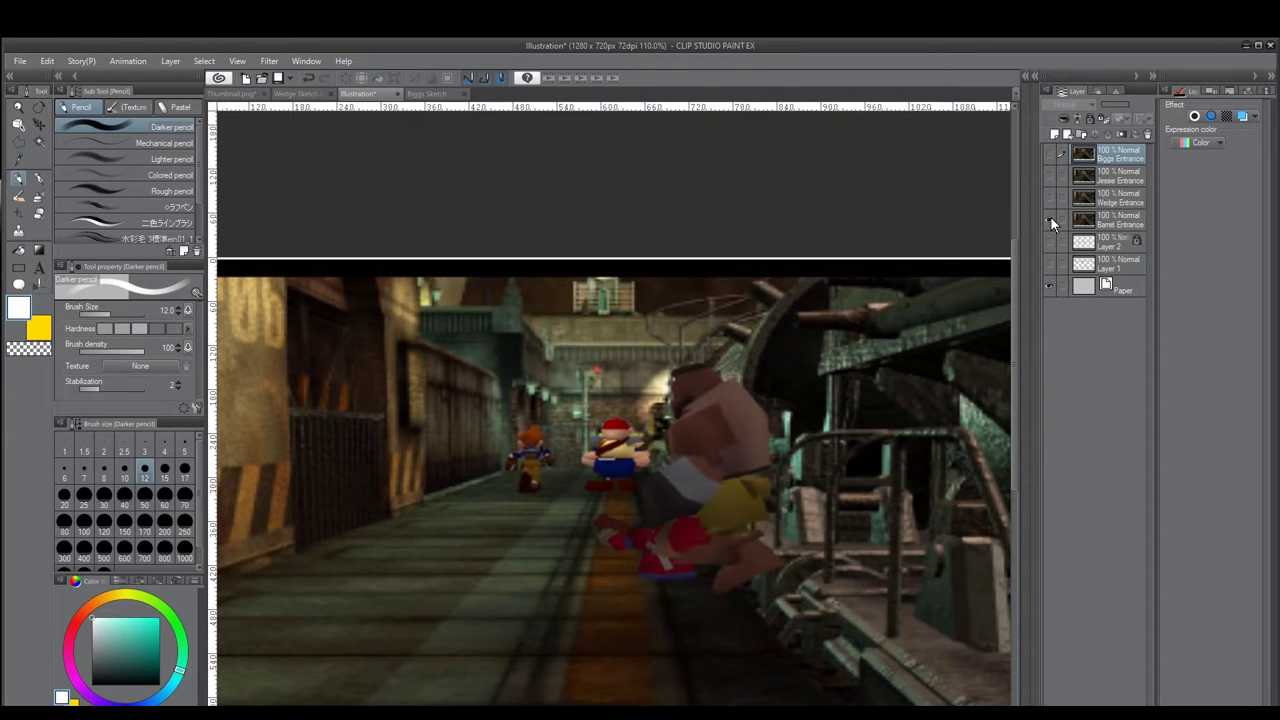
- Hide the Barret Entrance layer and show Layer 2 and Layer 1 with the storyboard sketches
left_click(1048, 219)
left_click(1048, 243)
left_click(1047, 266)
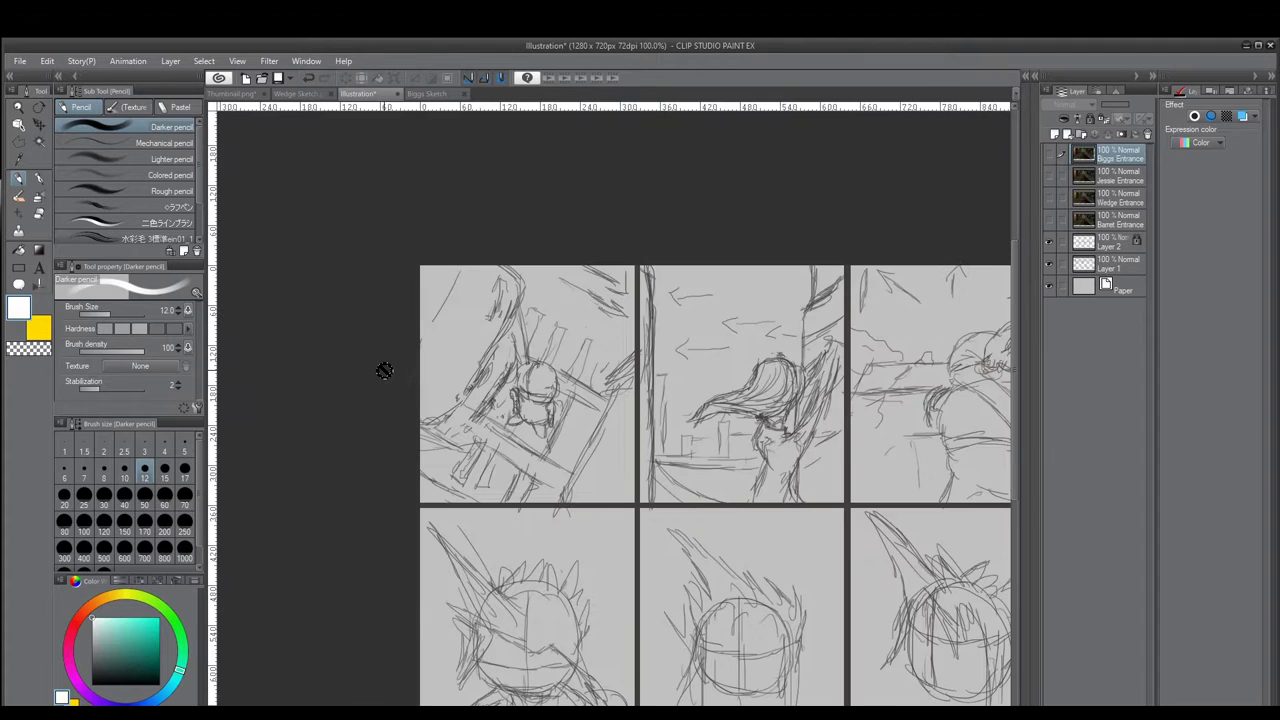
- Make Layer 1 the active layer and set the pencil's drawing color to bright red
scroll(443, 358, "up", 1)
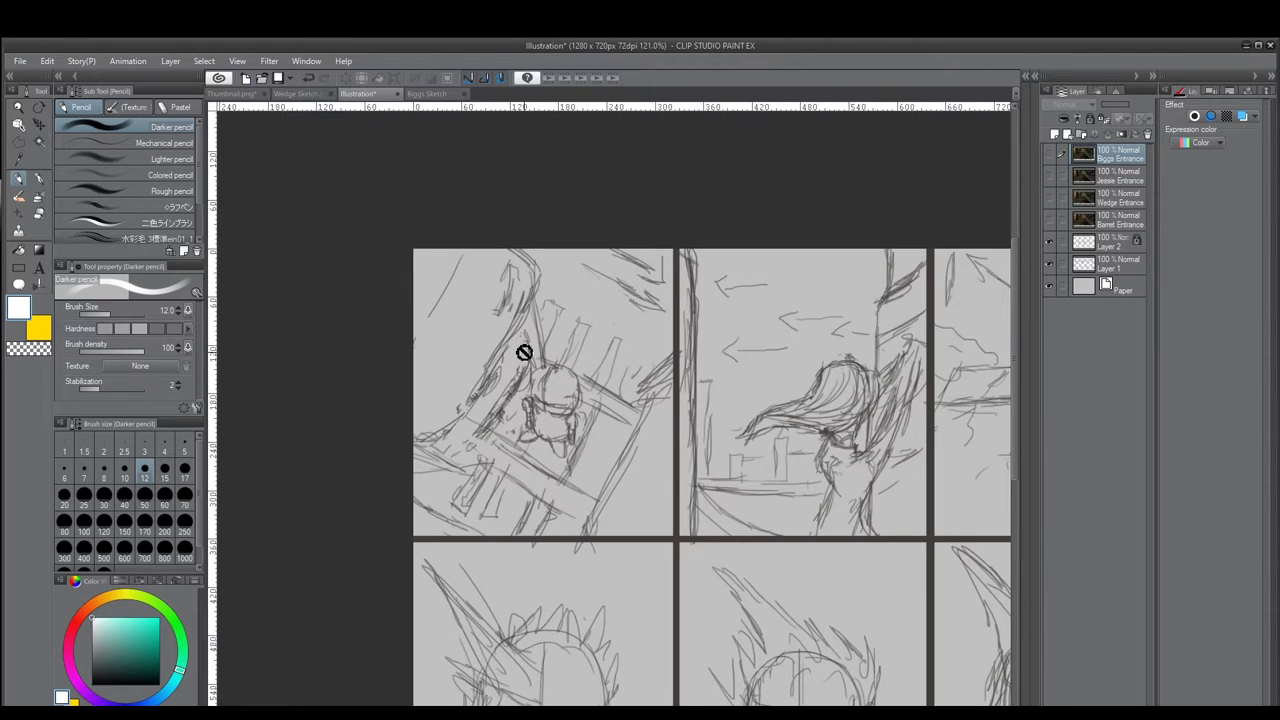
scroll(524, 358, "up", 1)
scroll(524, 360, "up", 2)
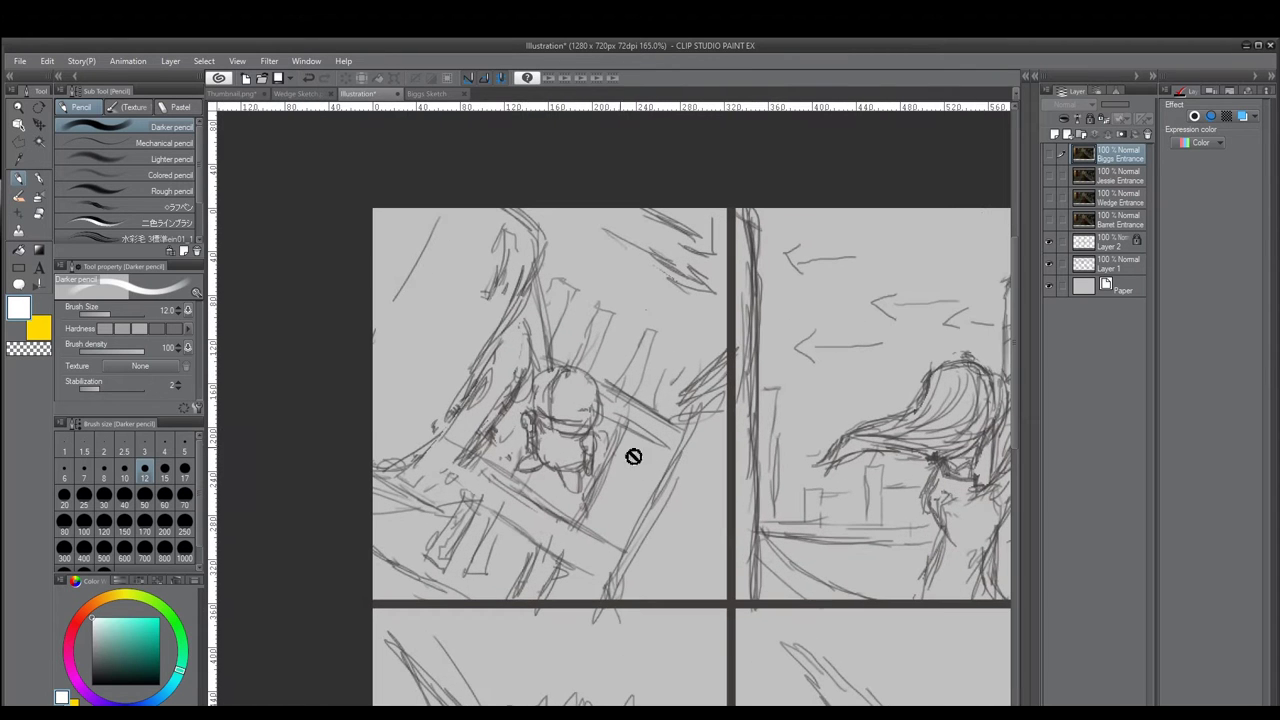
scroll(691, 501, "up", 1)
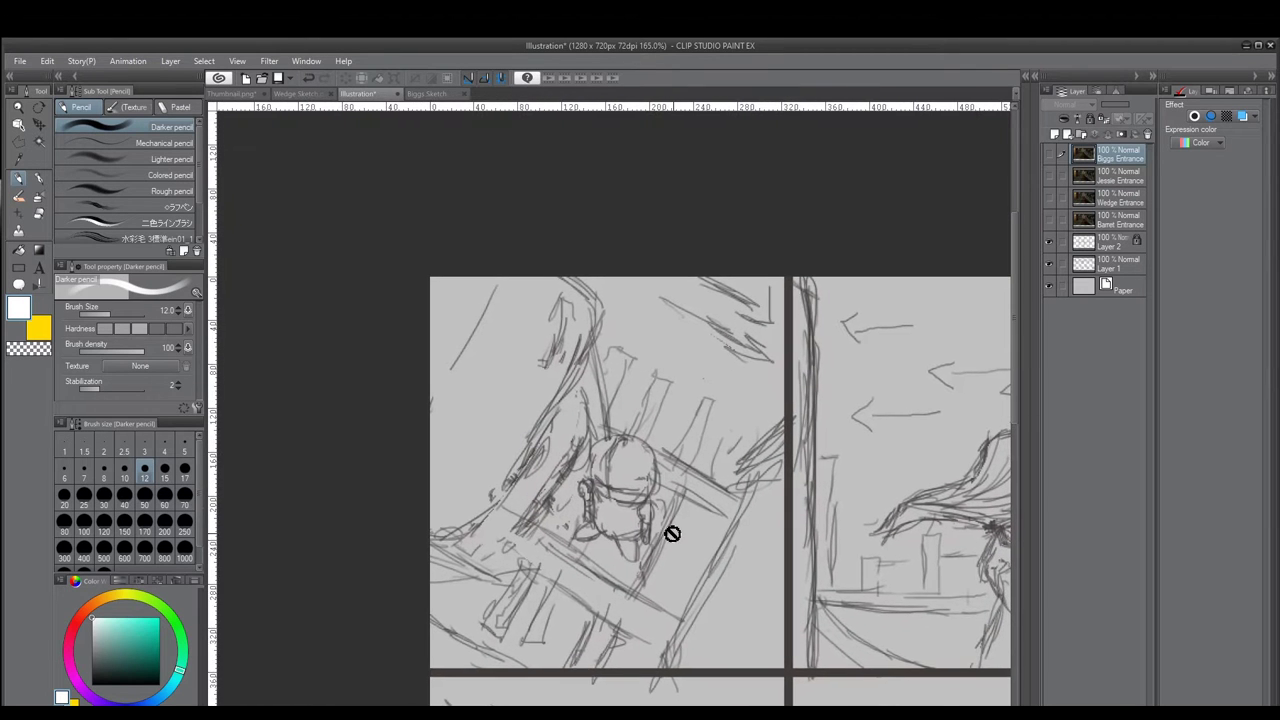
scroll(669, 535, "up", 1)
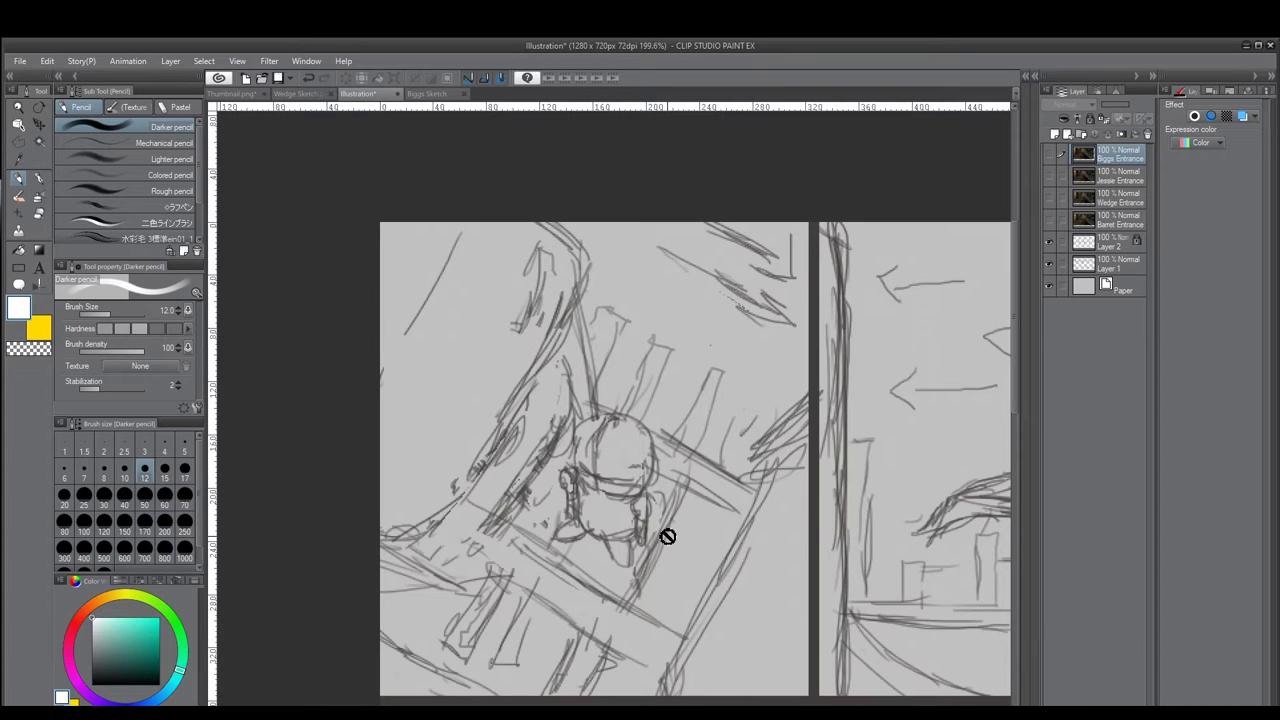
left_click(1118, 264)
left_click_drag(76, 658, 72, 630)
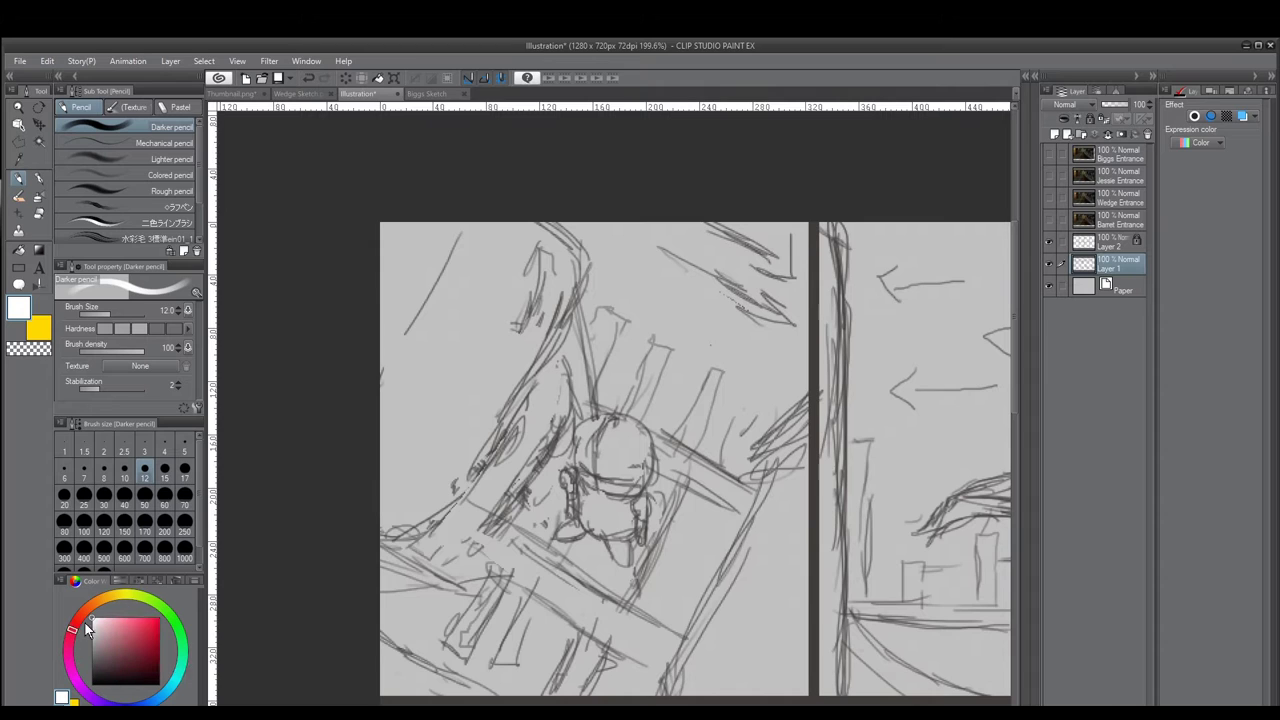
left_click(158, 618)
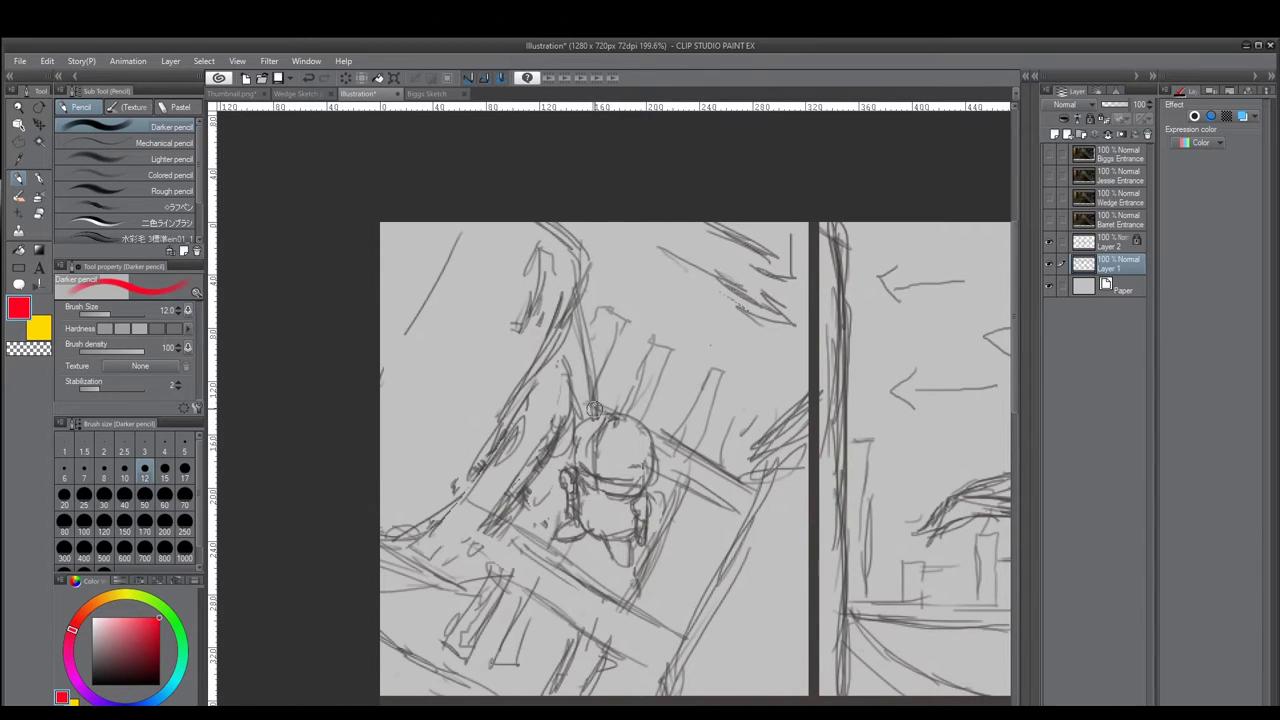
- Circle the figure in the first storyboard panel in red with an arrow pointing at it, and undo these marks
mouse_move(536, 531)
left_mouse_down()
mouse_move(533, 418)
mouse_move(743, 463)
mouse_move(533, 535)
mouse_move(522, 512)
left_mouse_up()
mouse_move(724, 434)
left_mouse_down()
mouse_move(670, 458)
mouse_move(677, 430)
mouse_move(688, 485)
left_mouse_up()
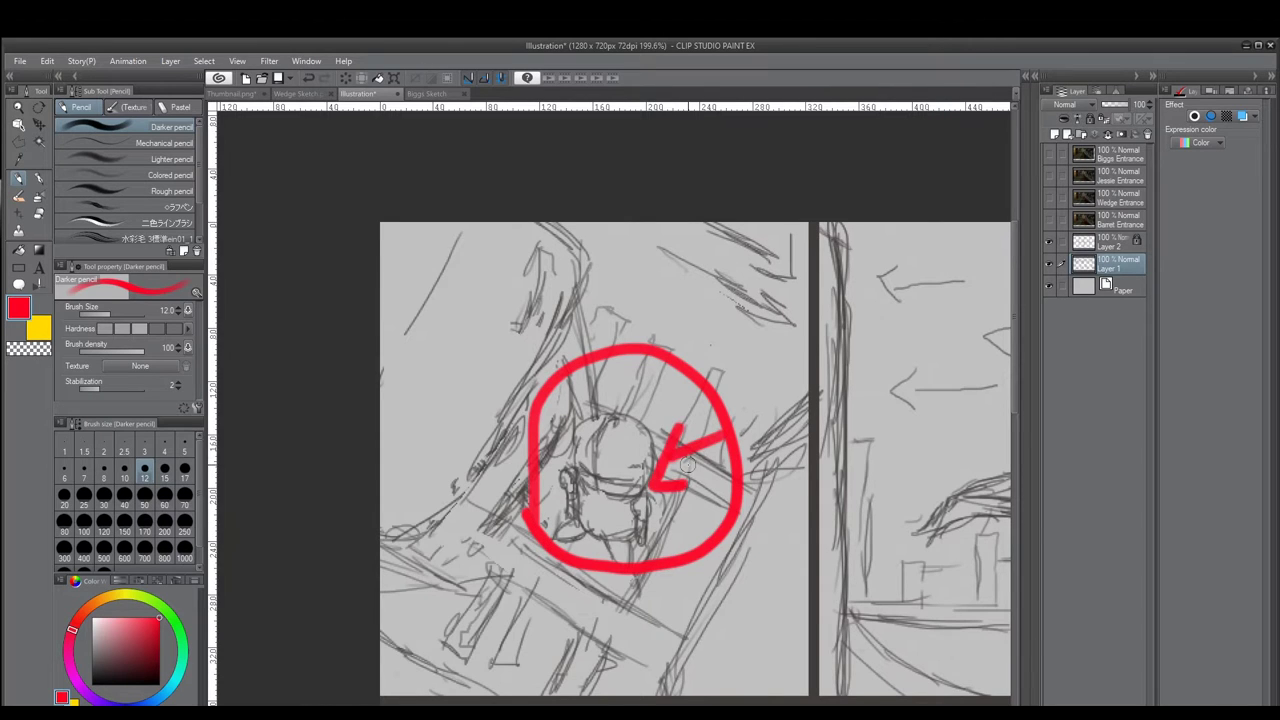
key("ctrl+z")
key("ctrl+z")
key("ctrl+z")
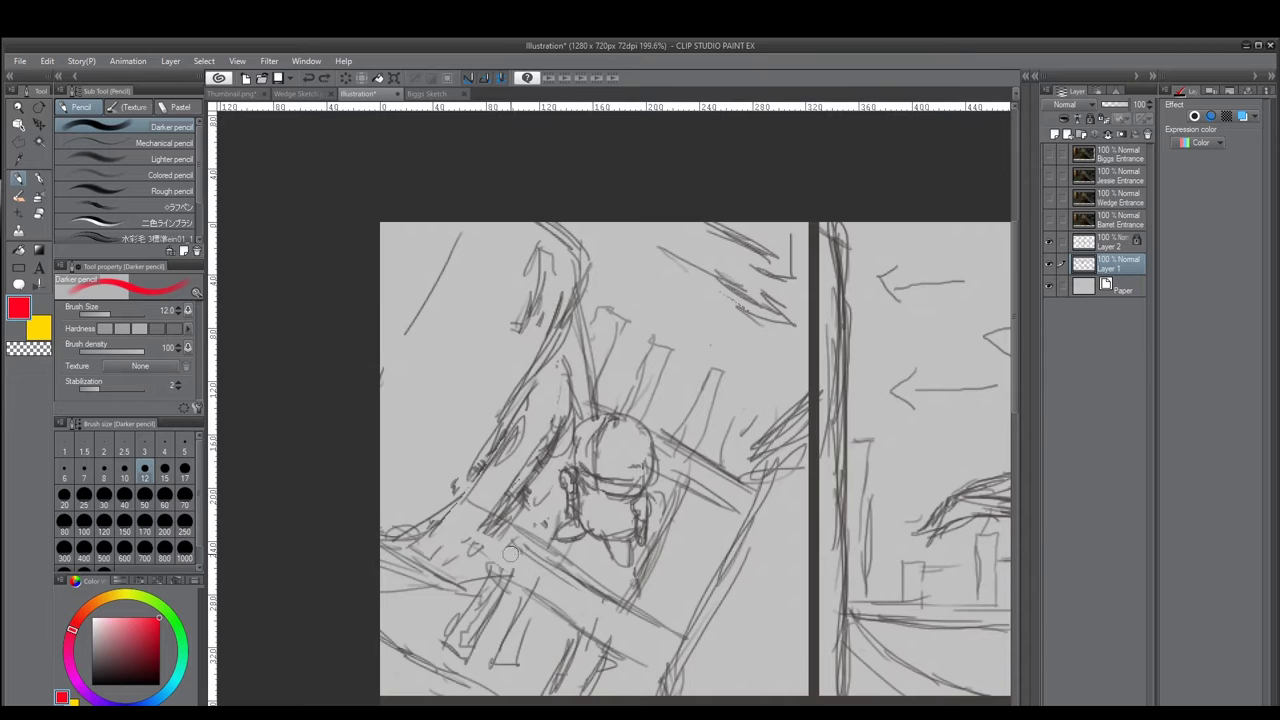
- Mark the buildings behind the figure in the first storyboard panel in red and undo the marks
scroll(540, 525, "down", 1)
scroll(563, 502, "down", 1)
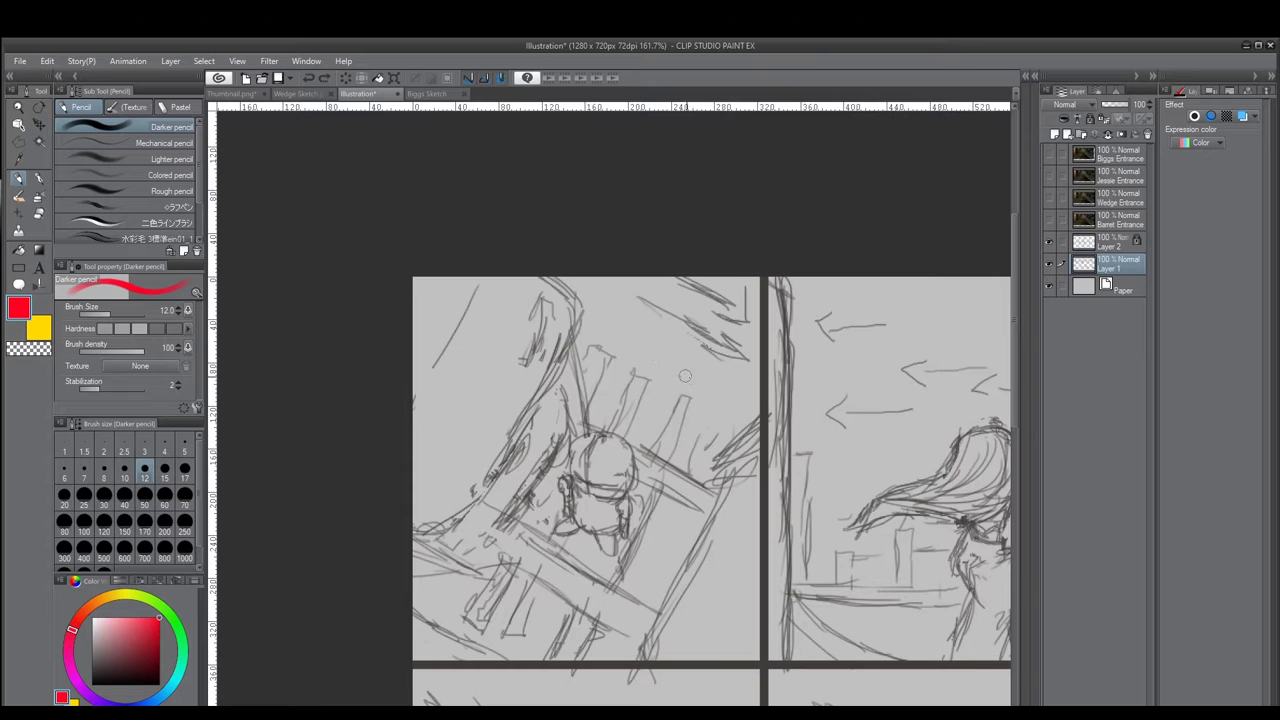
scroll(697, 339, "up", 1)
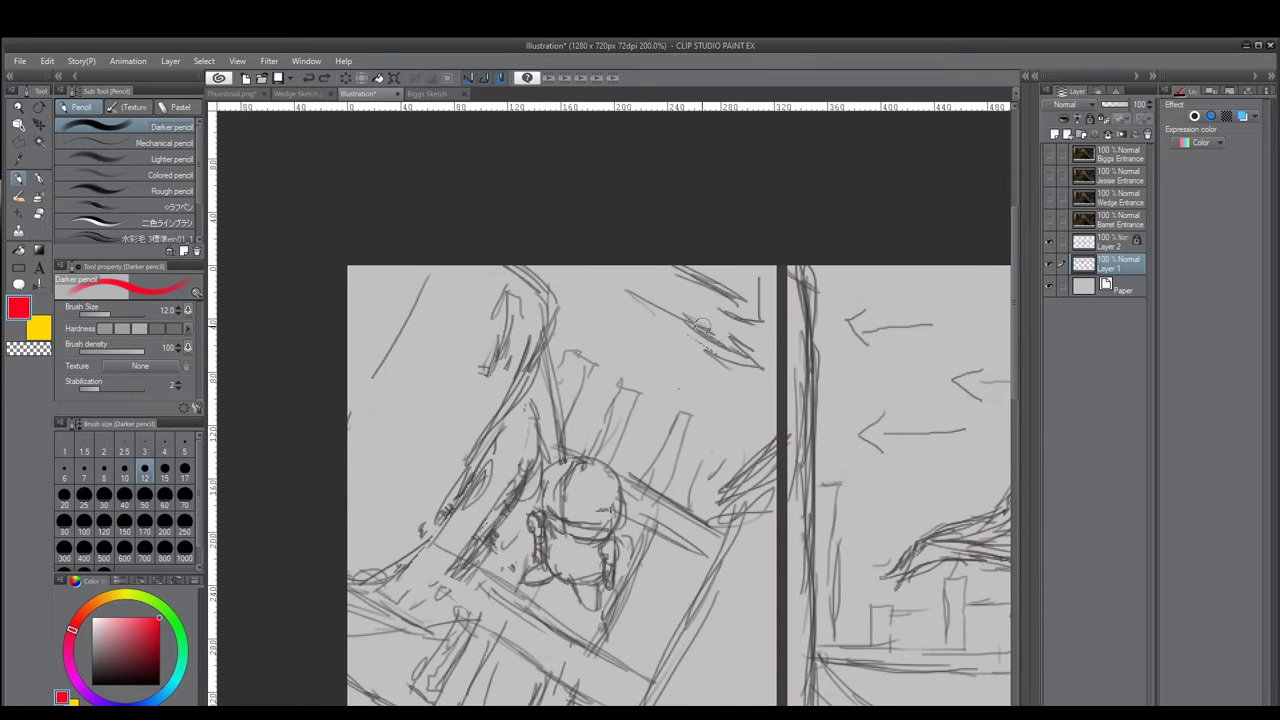
scroll(637, 281, "down", 2)
scroll(610, 374, "up", 2)
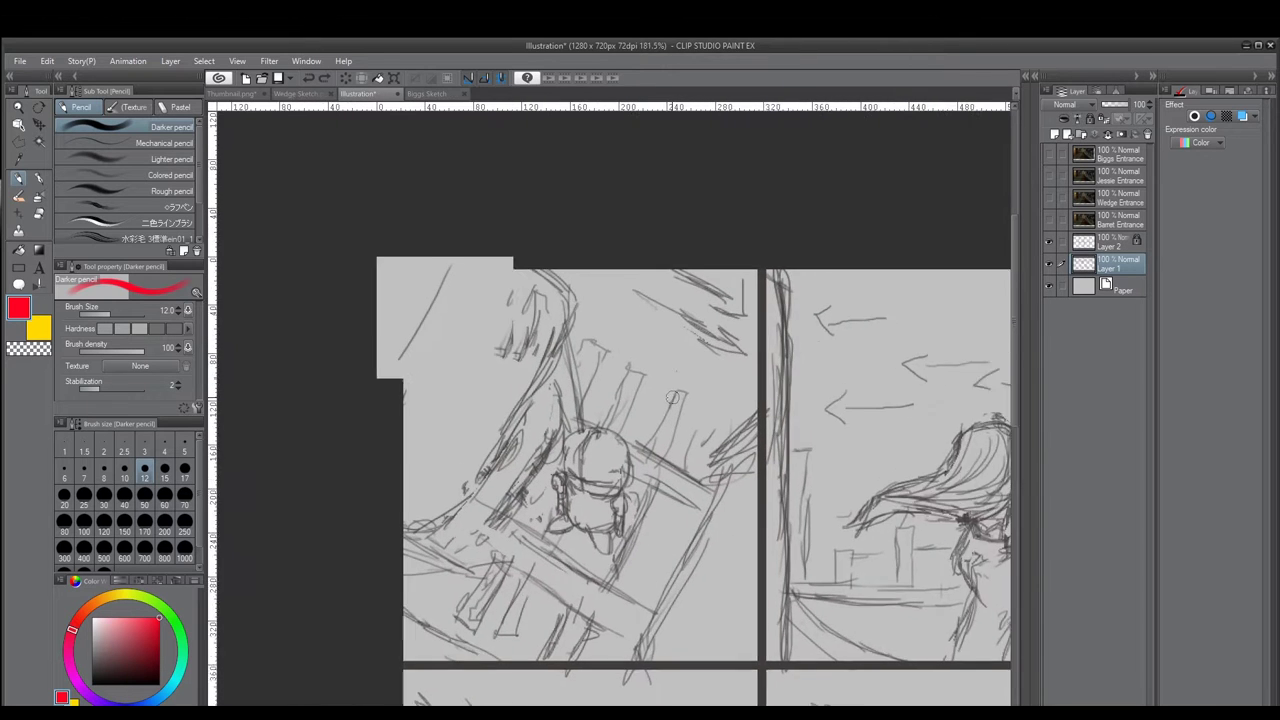
left_click(578, 361)
left_click(682, 428)
left_click(613, 382)
key("ctrl+z")
key("ctrl+z")
- Examine the composition of the first storyboard panel and the neighbouring panel of the character with flowing hair
mouse_move(558, 573)
left_mouse_down()
mouse_move(598, 423)
mouse_move(600, 446)
left_mouse_up()
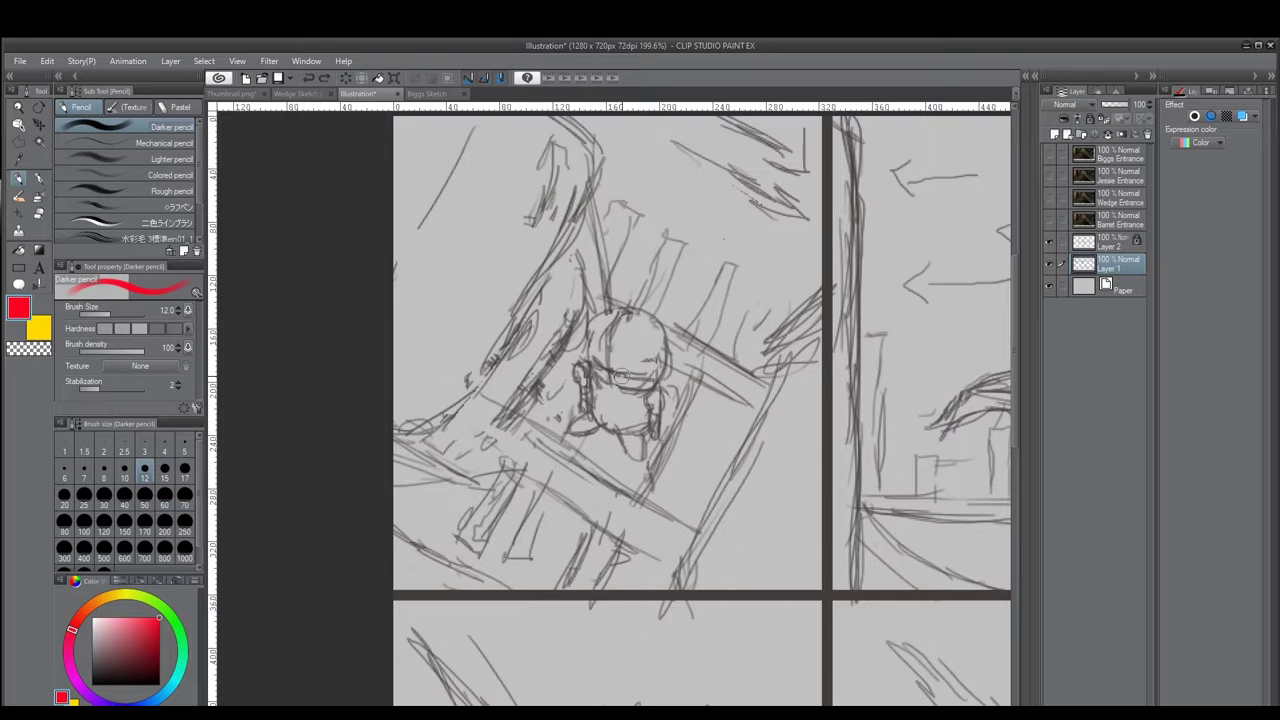
scroll(675, 318, "down", 2)
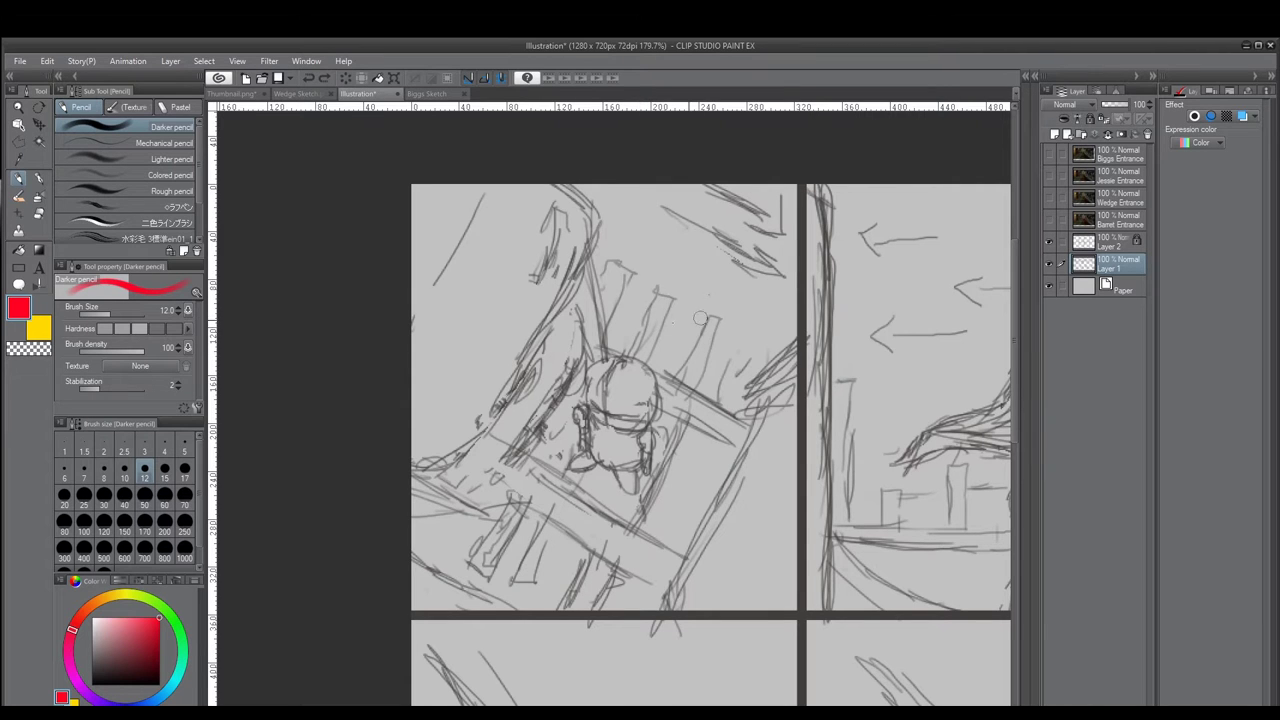
left_click_drag(817, 309, 445, 313)
left_click_drag(627, 354, 535, 325)
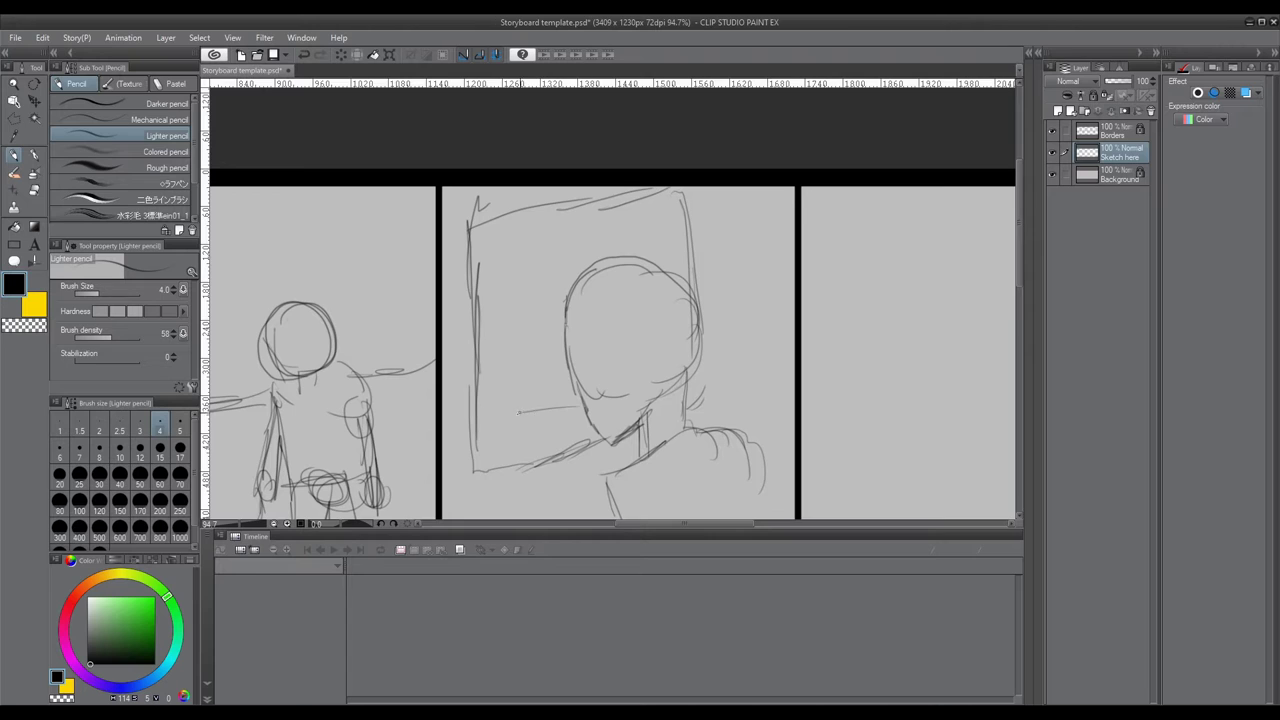
- Sketch a light pencil line to the left of the large head's chin in the Storyboard template document
left_click_drag(575, 408, 484, 428)
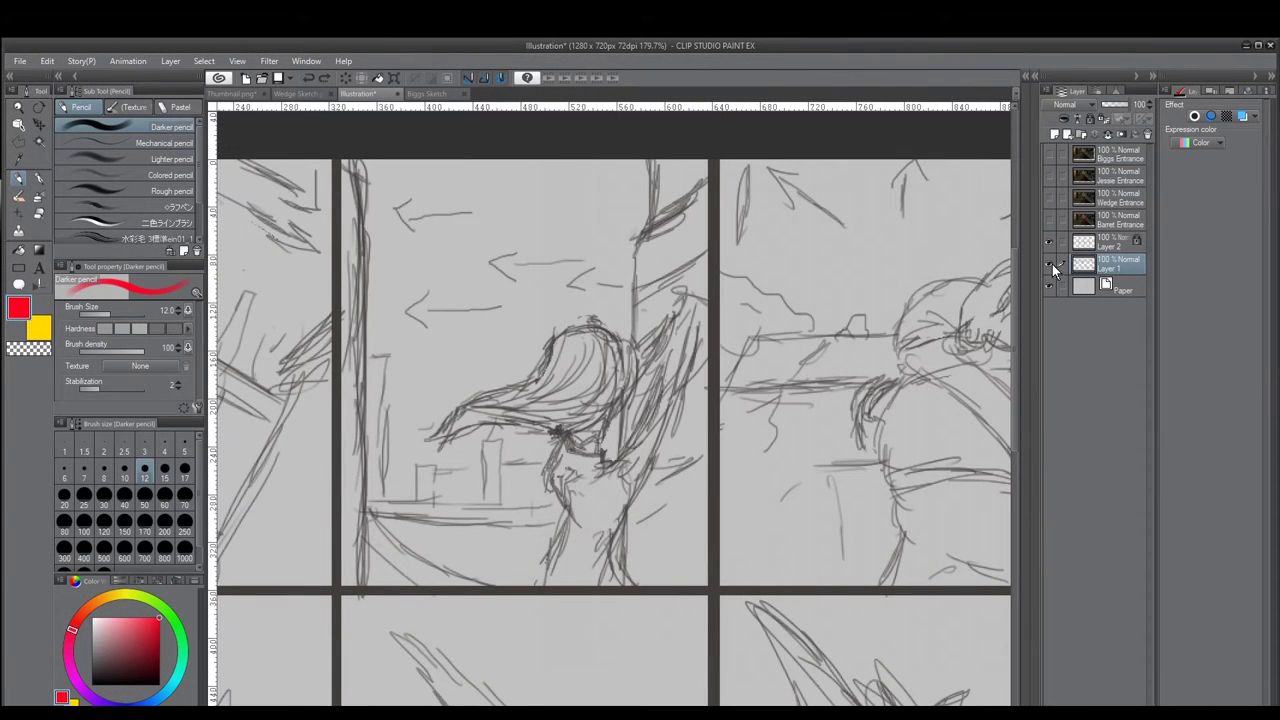
- Show the Biggs Entrance layer over the sketches, examine the train station scene, and hide the layer again
left_click(1049, 154)
scroll(865, 386, "down", 4)
scroll(865, 386, "up", 4)
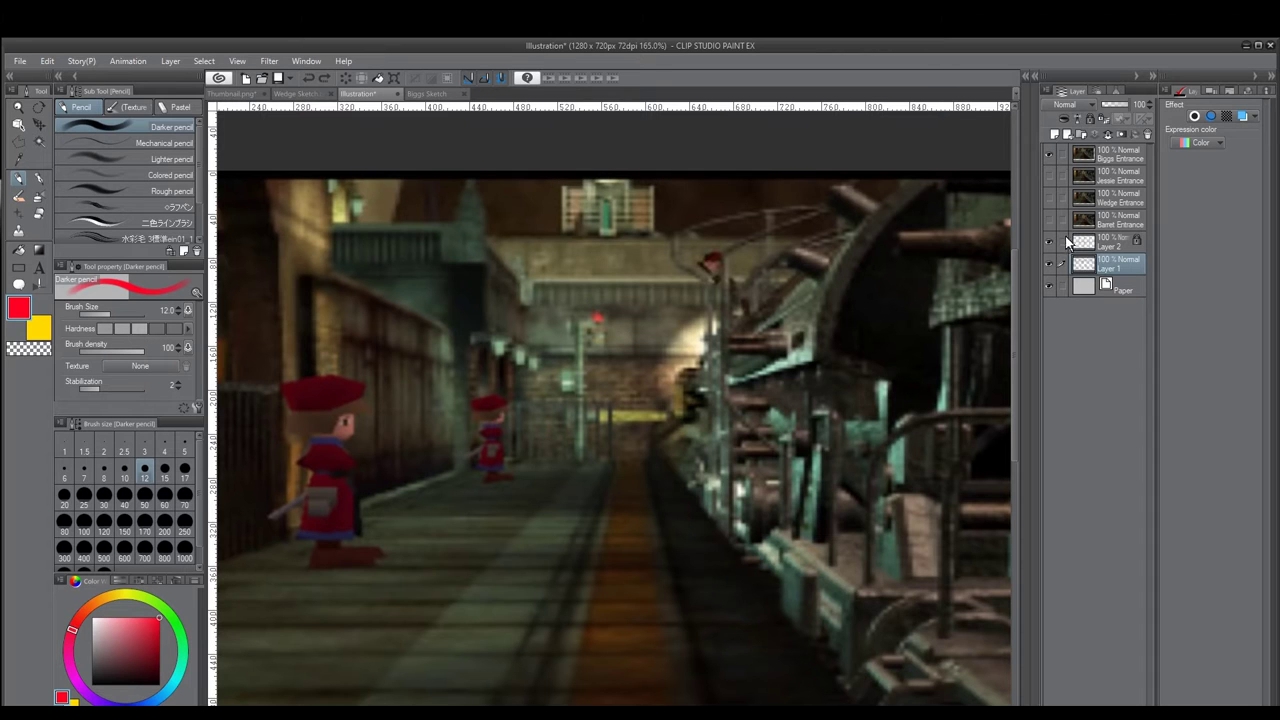
left_click(1048, 154)
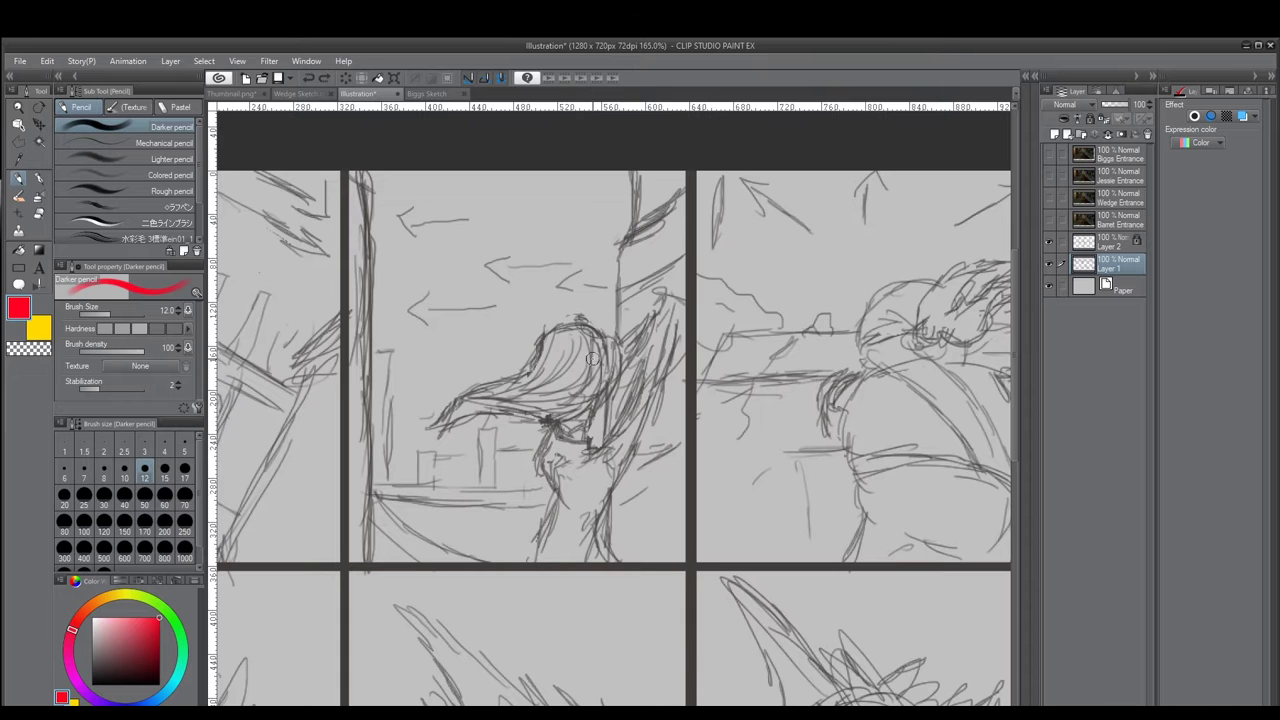
- Draw a red arrow pointing right between the upper left-pointing arrows in the second storyboard panel
scroll(430, 338, "up", 2)
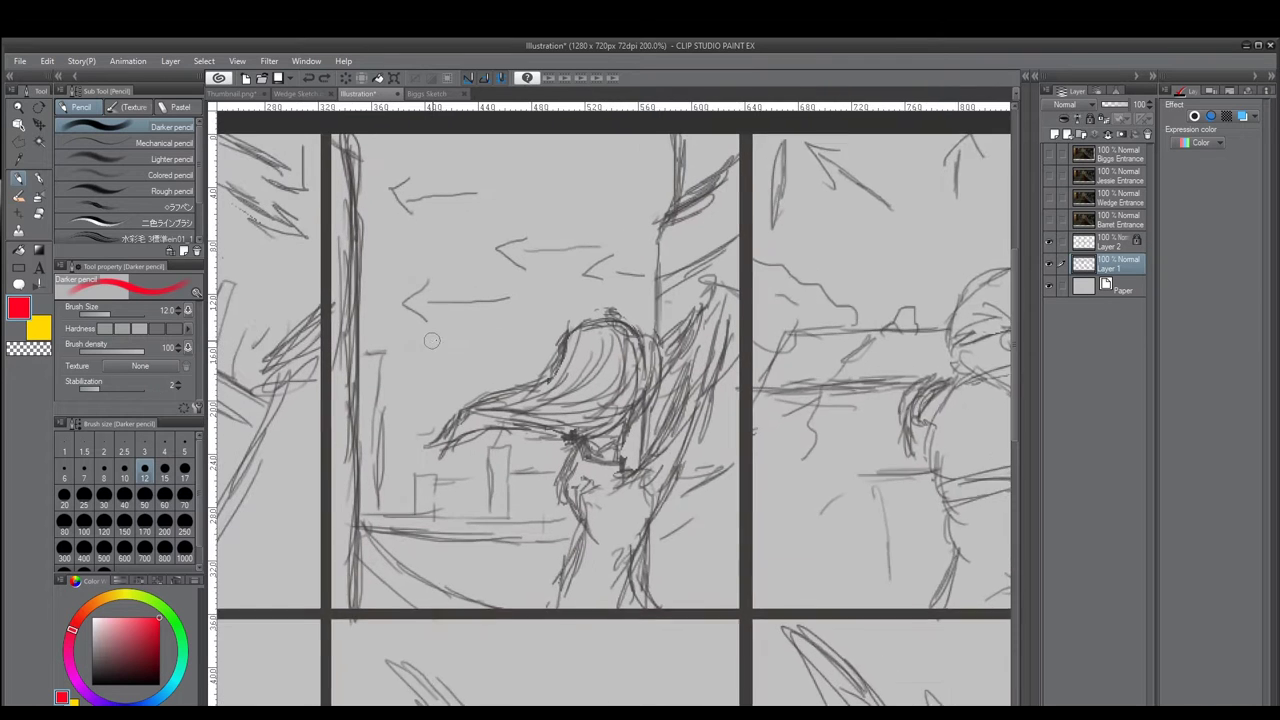
scroll(630, 436, "up", 1)
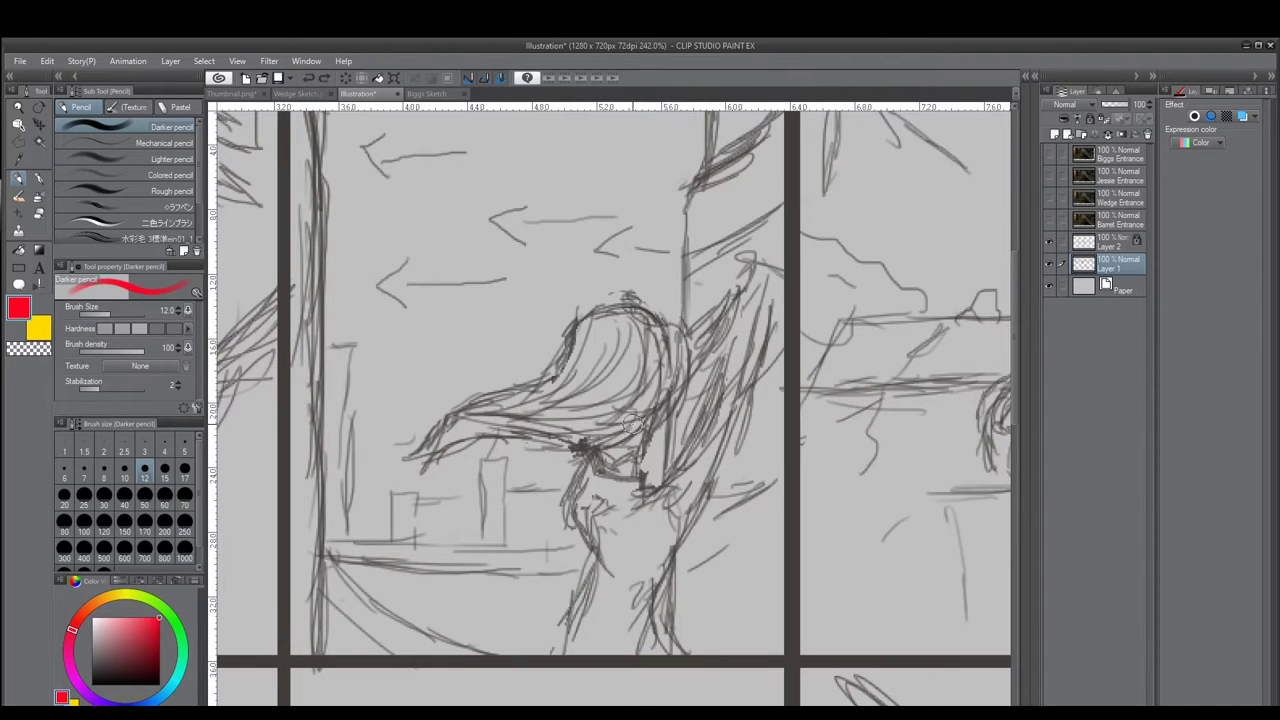
scroll(692, 304, "down", 1)
scroll(690, 338, "up", 1)
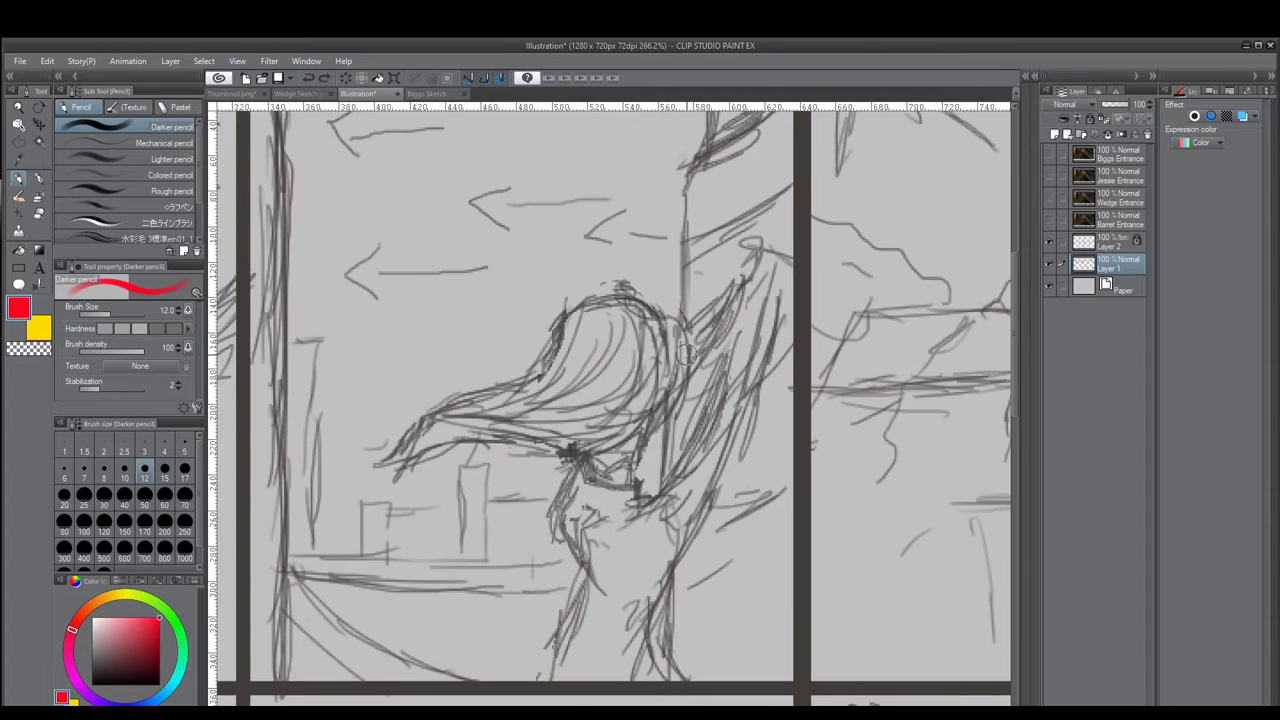
scroll(543, 379, "down", 1)
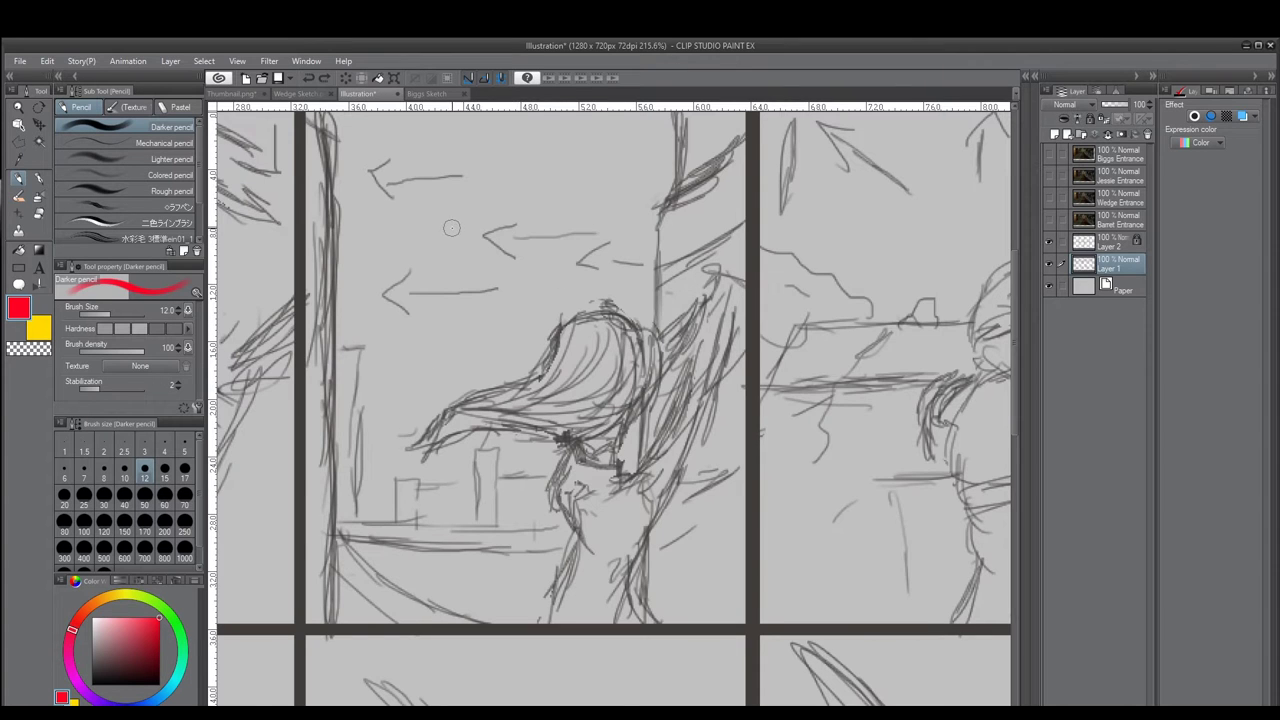
scroll(460, 223, "up", 1)
scroll(500, 270, "down", 1)
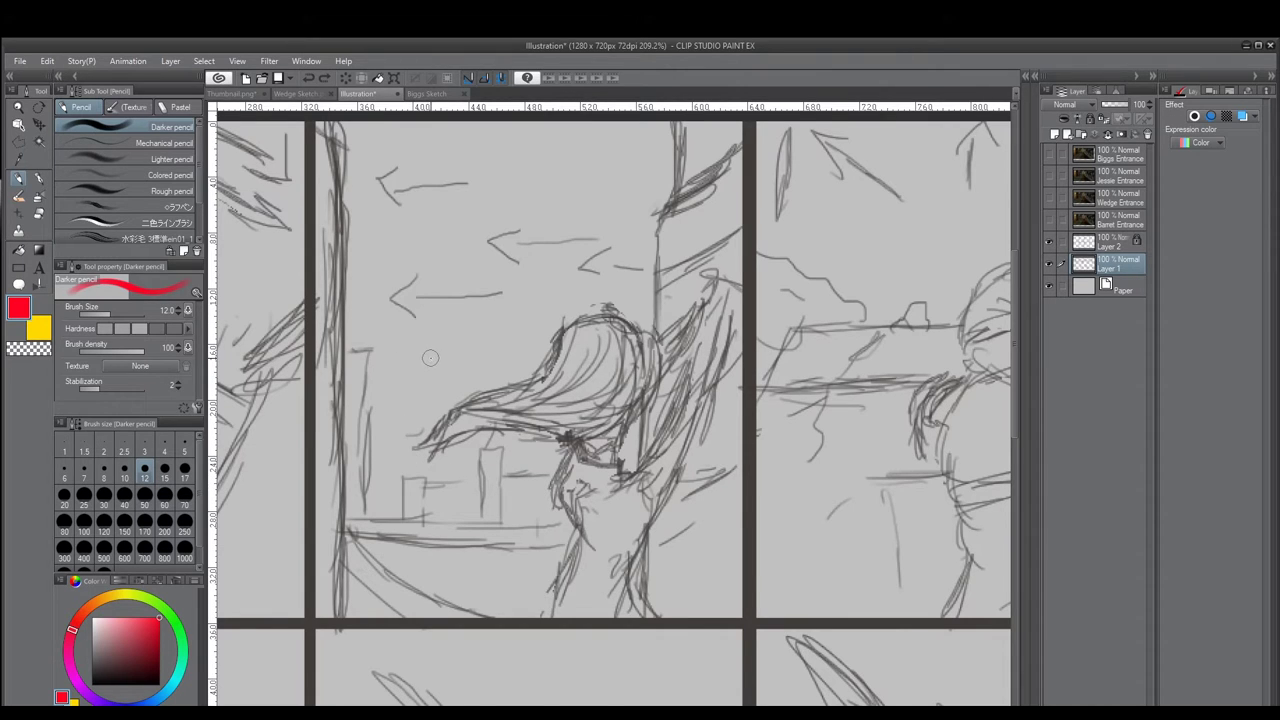
scroll(414, 250, "up", 2)
mouse_move(488, 170)
left_mouse_down()
mouse_move(624, 172)
mouse_move(630, 150)
left_mouse_up()
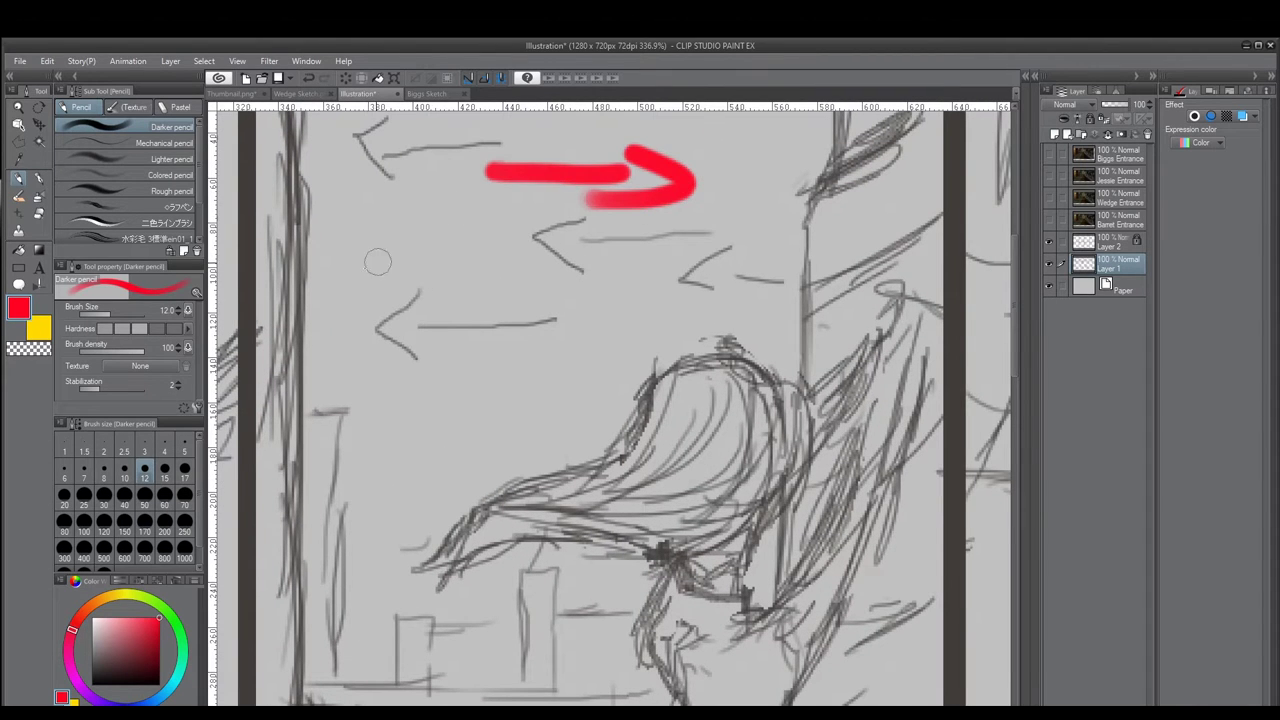
- Draw another red arrow pointing right toward the character's hair in the second panel, redoing its arrowhead once
left_click_drag(395, 404, 580, 406)
mouse_move(525, 426)
left_mouse_down()
mouse_move(600, 408)
mouse_move(548, 372)
left_mouse_up()
key("ctrl+z")
mouse_move(548, 445)
left_mouse_down()
mouse_move(614, 414)
mouse_move(562, 378)
left_mouse_up()
scroll(453, 250, "down", 3)
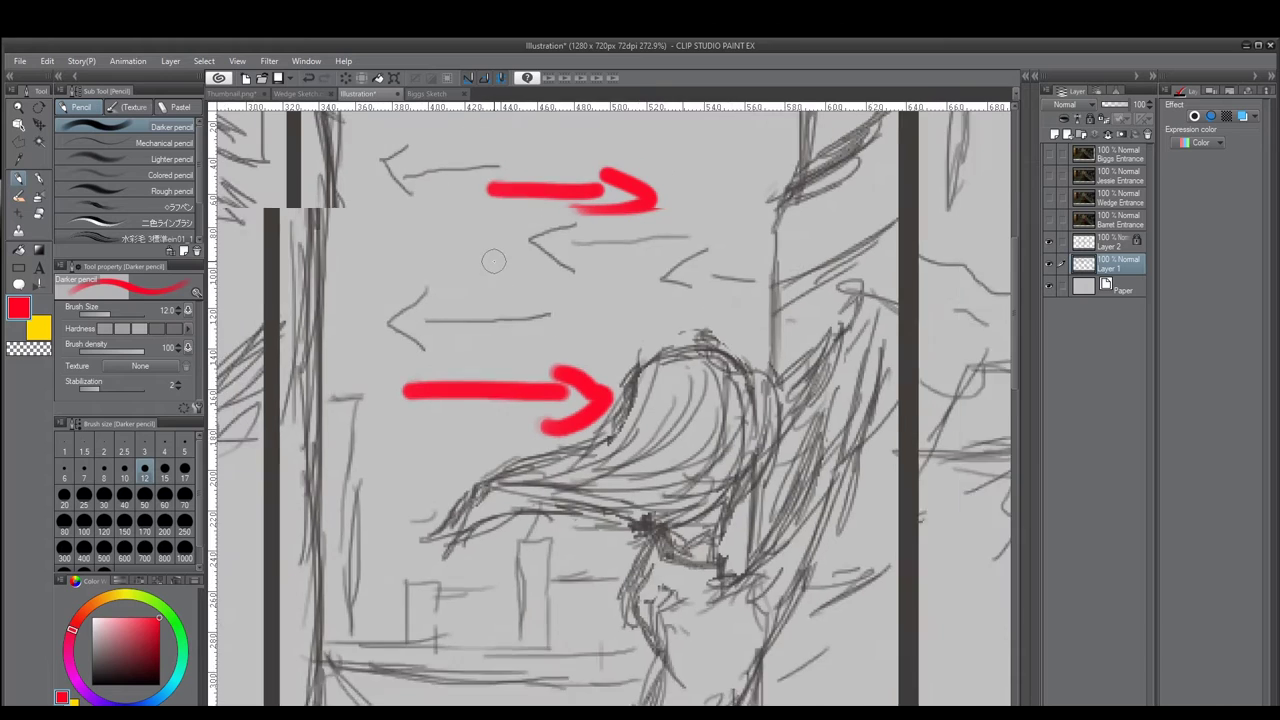
- Undo the red arrows drawn in the second storyboard panel and inspect its sketch of the long-haired character
key("ctrl+z")
key("ctrl+z")
key("ctrl+z")
key("ctrl+z")
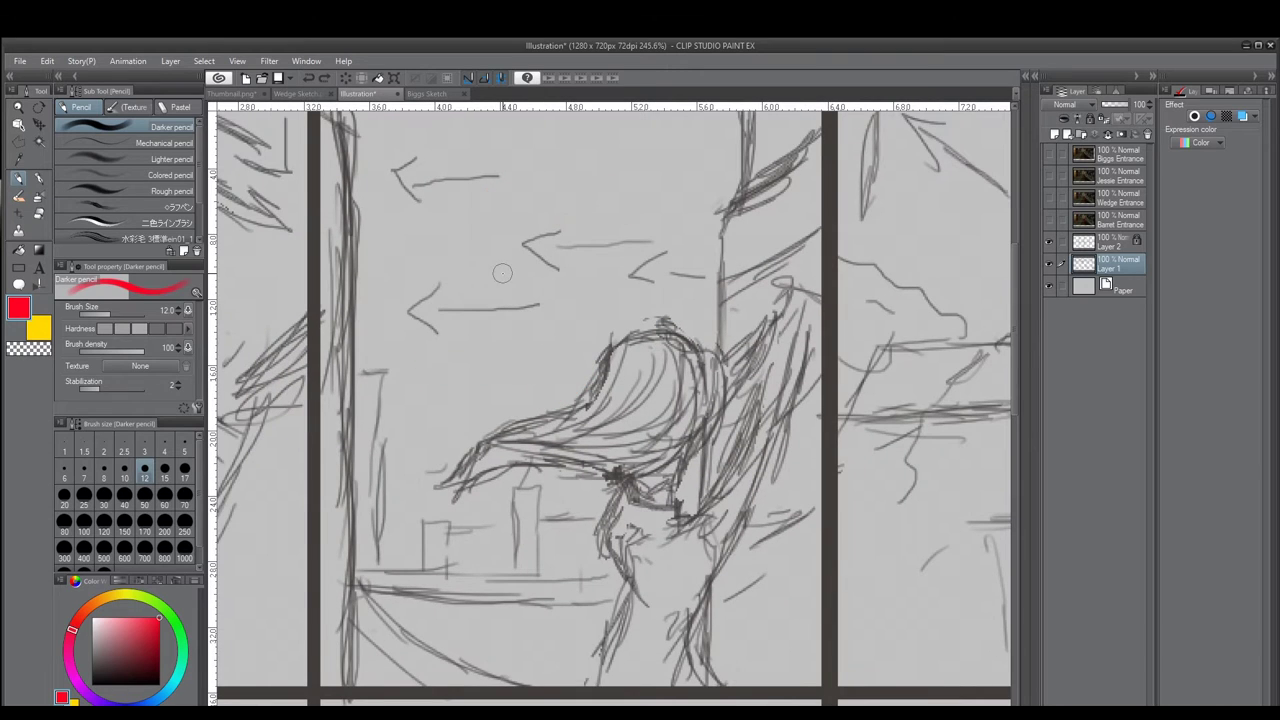
scroll(502, 273, "down", 2)
scroll(540, 332, "up", 4)
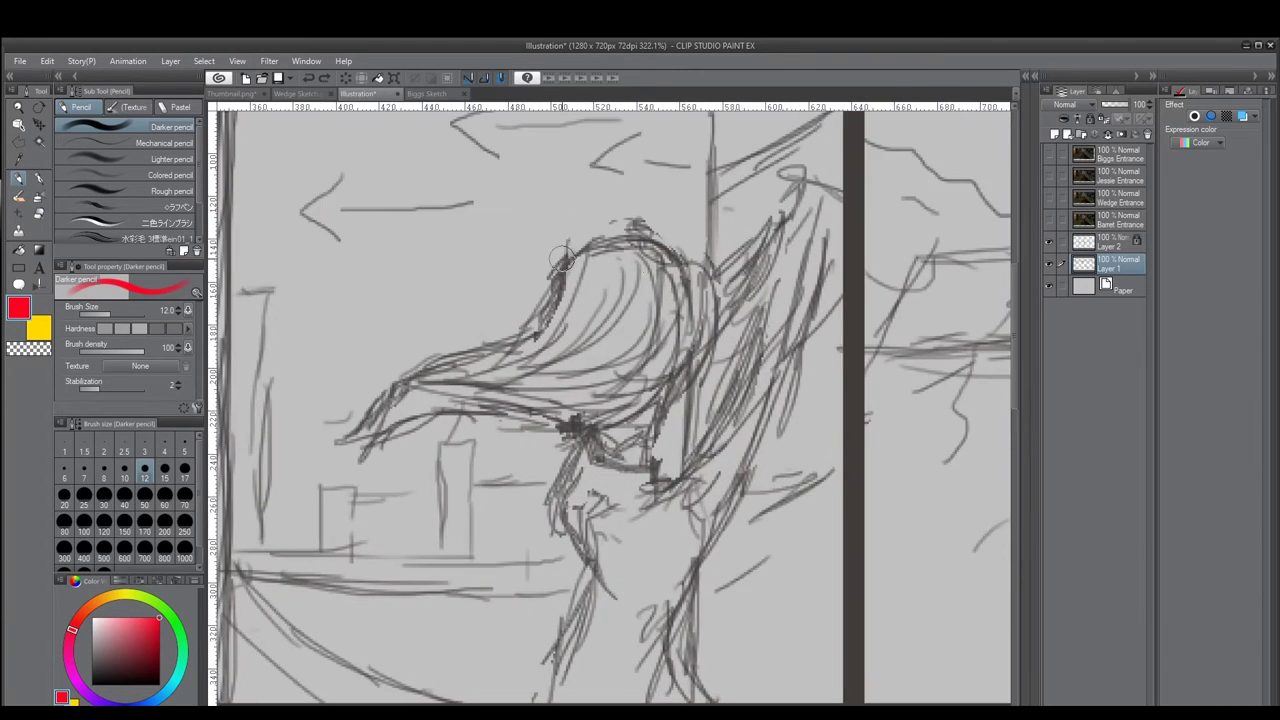
scroll(537, 274, "down", 3)
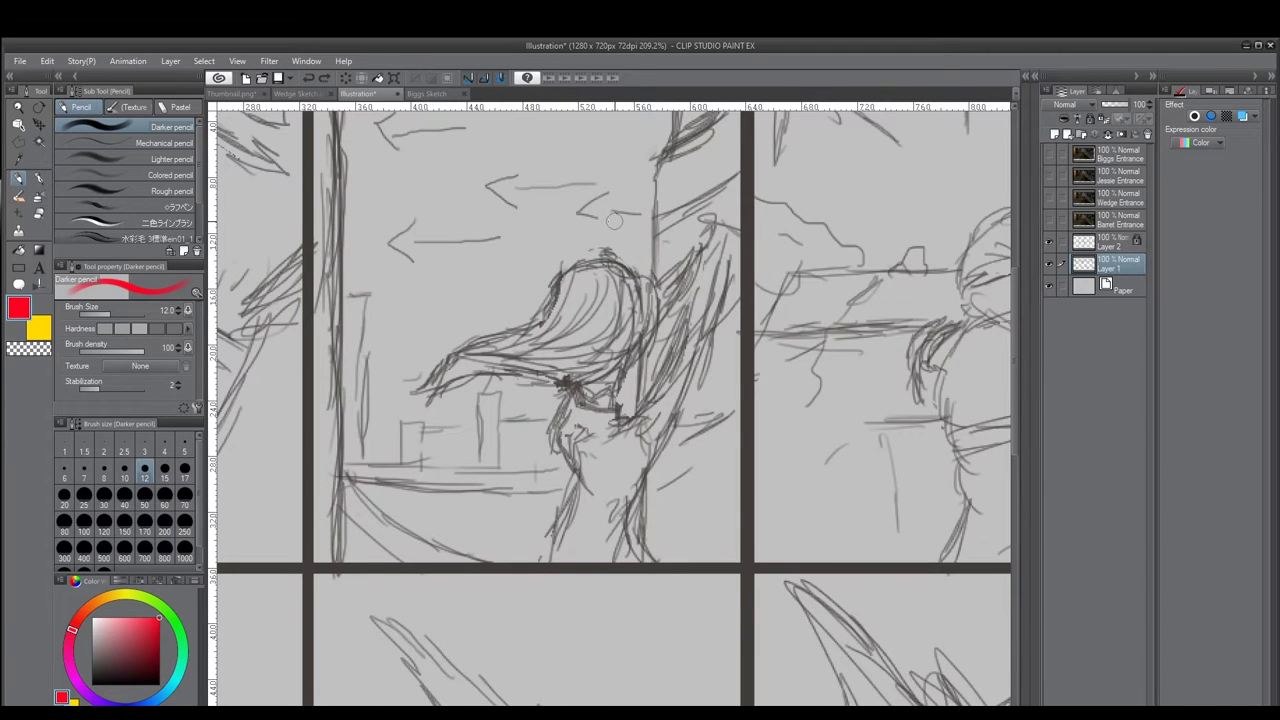
scroll(640, 250, "up", 1)
scroll(745, 305, "up", 1)
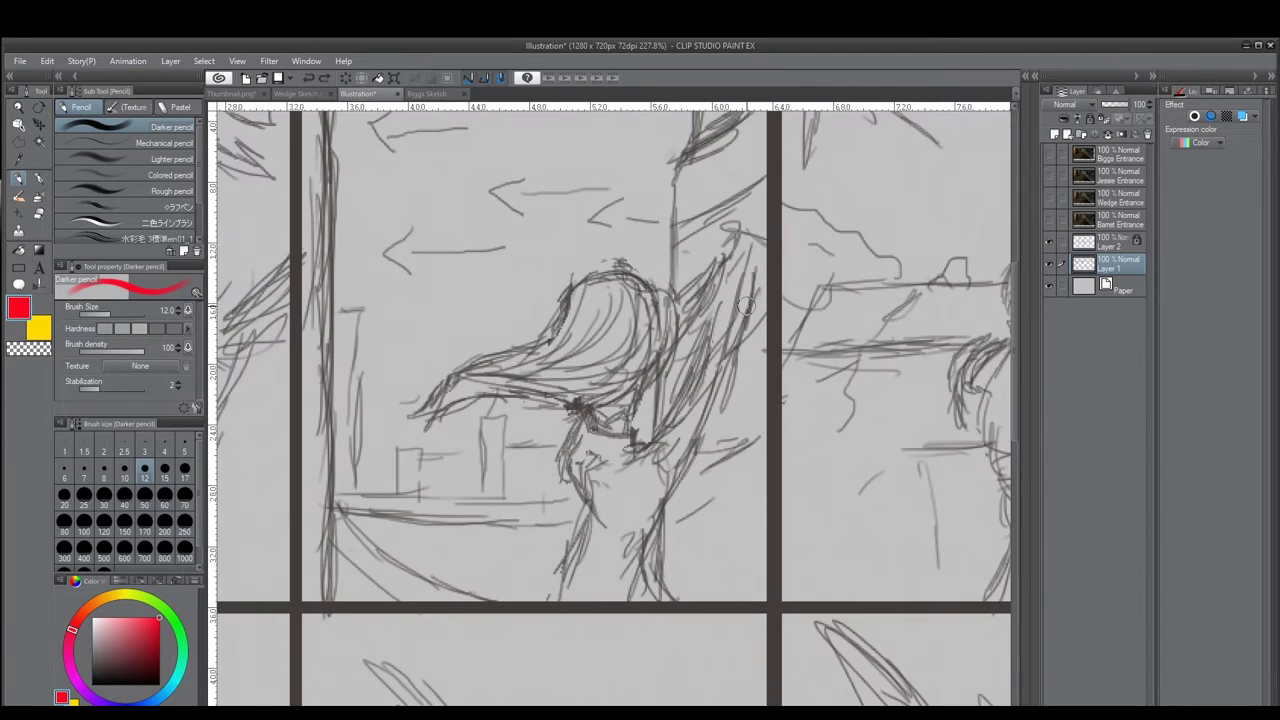
- Examine the third storyboard panel, trying a short red mark left of the character and undoing it
left_click_drag(808, 311, 324, 317)
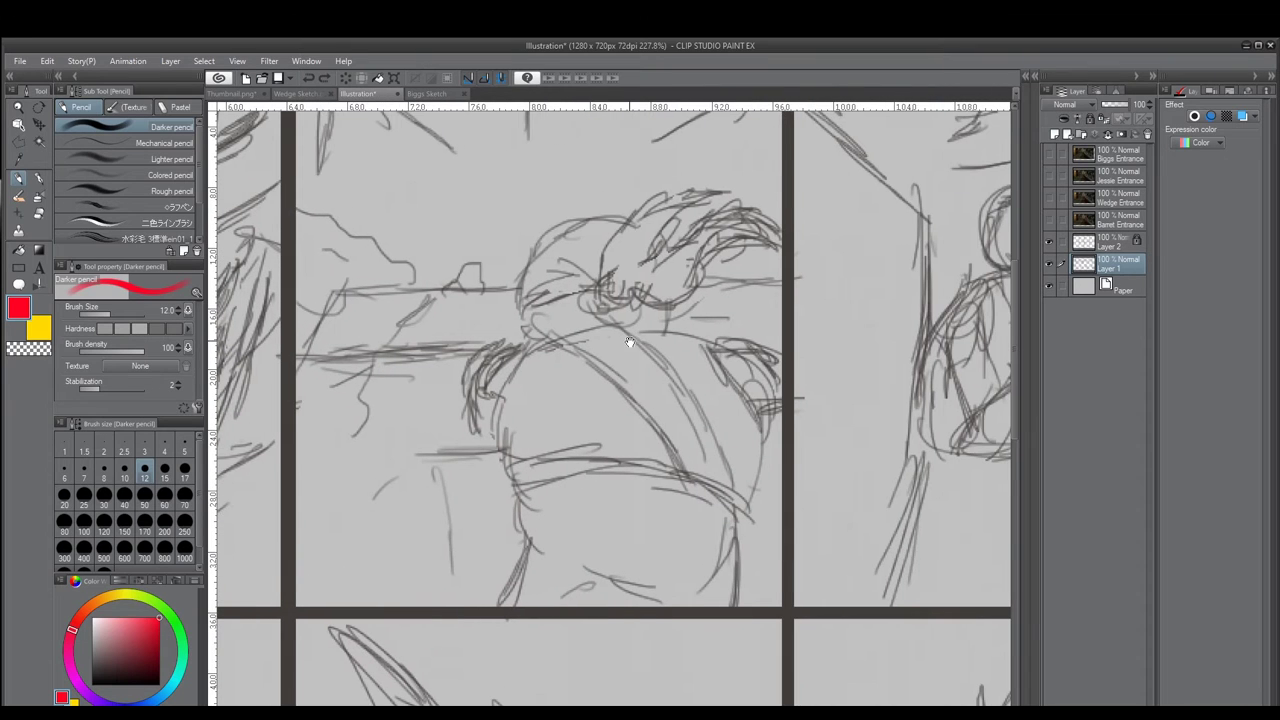
scroll(619, 333, "down", 1)
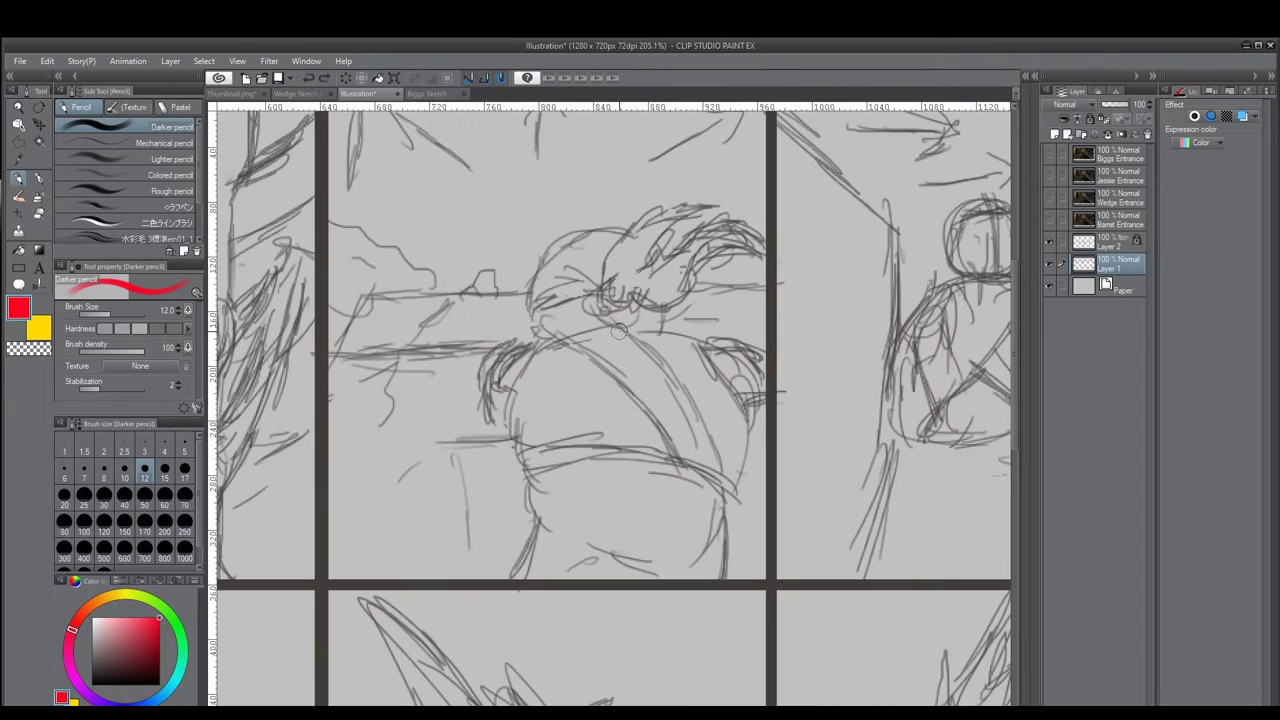
scroll(619, 333, "down", 3)
scroll(598, 305, "up", 2)
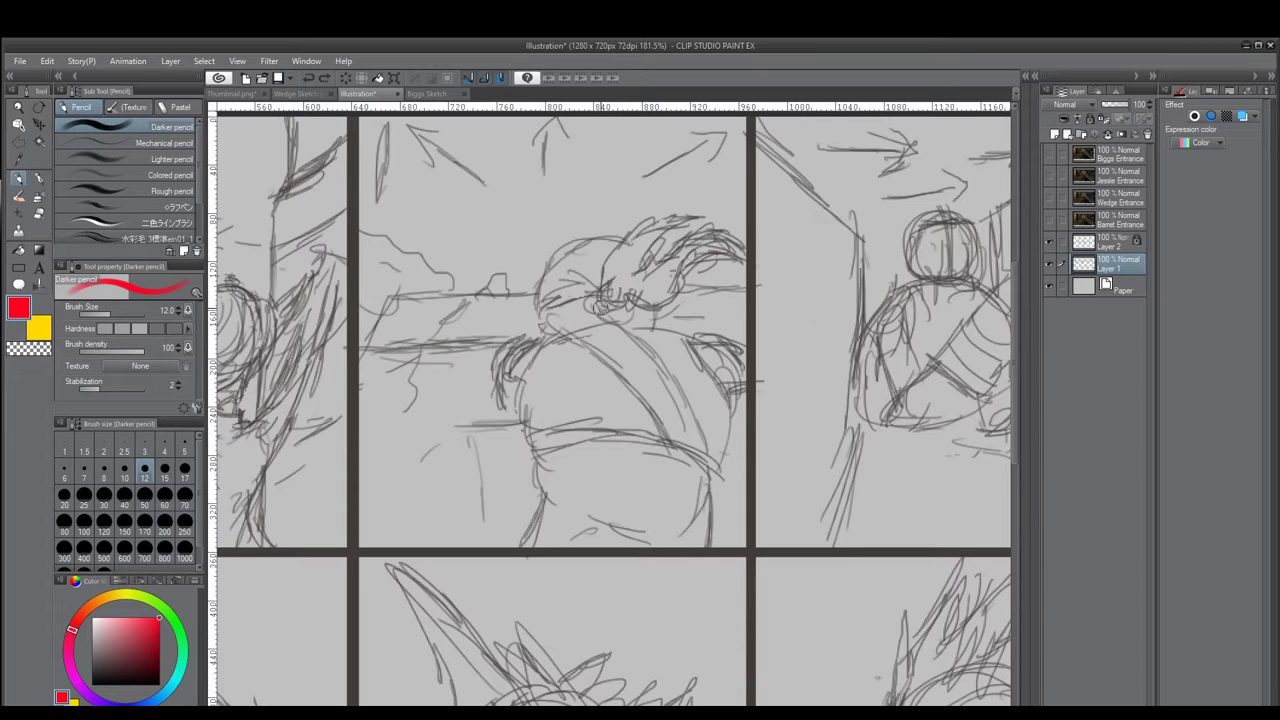
scroll(525, 250, "up", 5)
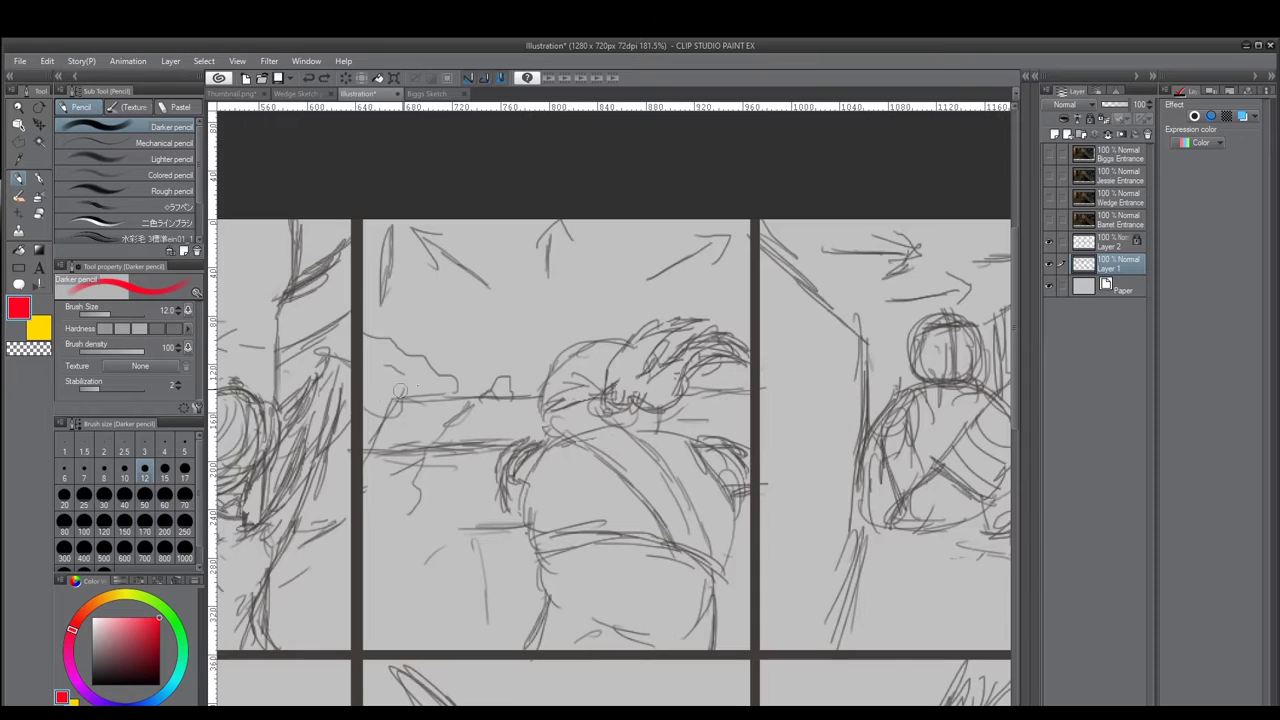
left_click_drag(410, 428, 456, 434)
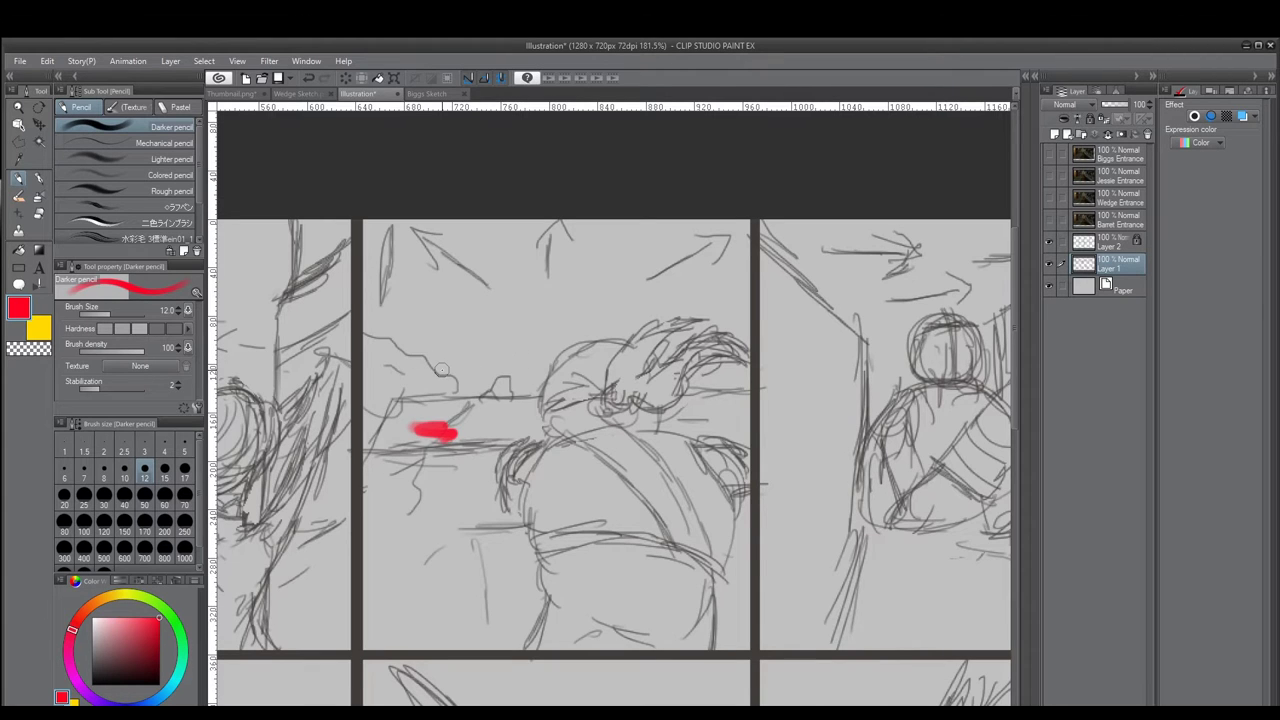
key("ctrl+z")
- Examine the fourth storyboard panel, including the crossed arms of the large character and the arrows above him
mouse_move(694, 376)
left_mouse_down()
mouse_move(617, 337)
mouse_move(394, 315)
left_mouse_up()
left_click_drag(572, 371, 500, 352)
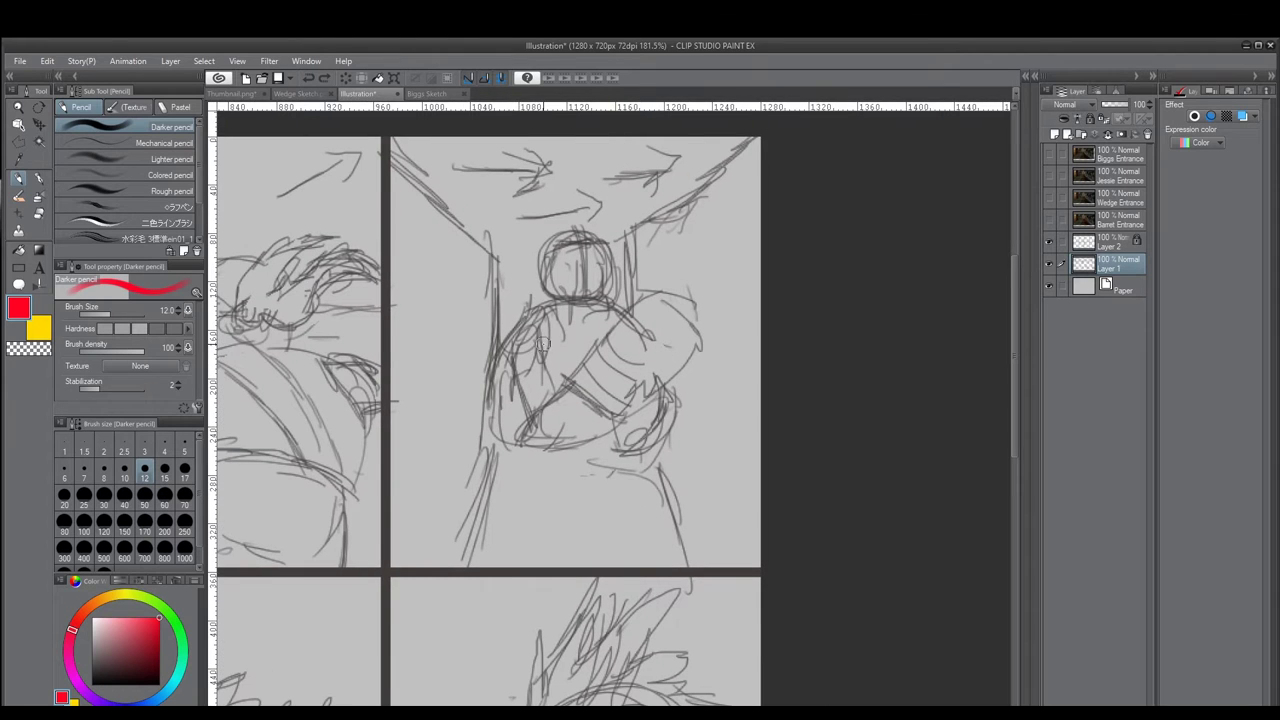
scroll(543, 345, "up", 3)
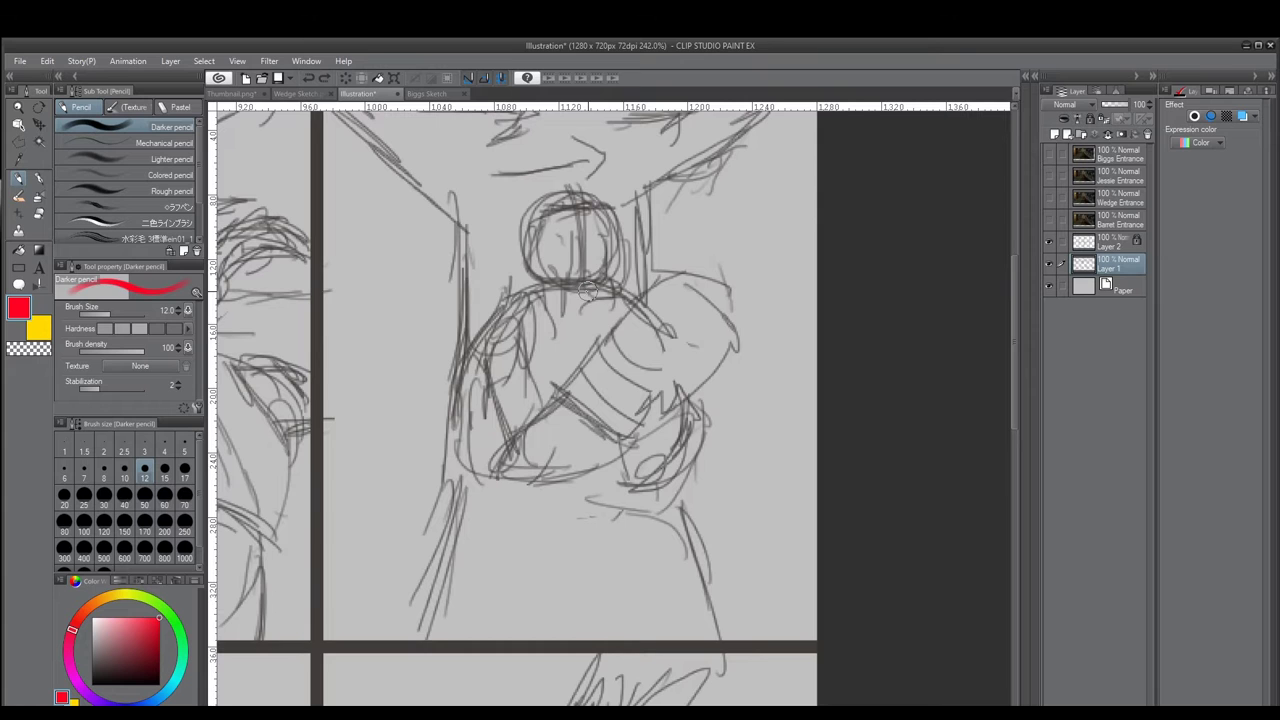
left_click_drag(534, 513, 541, 397)
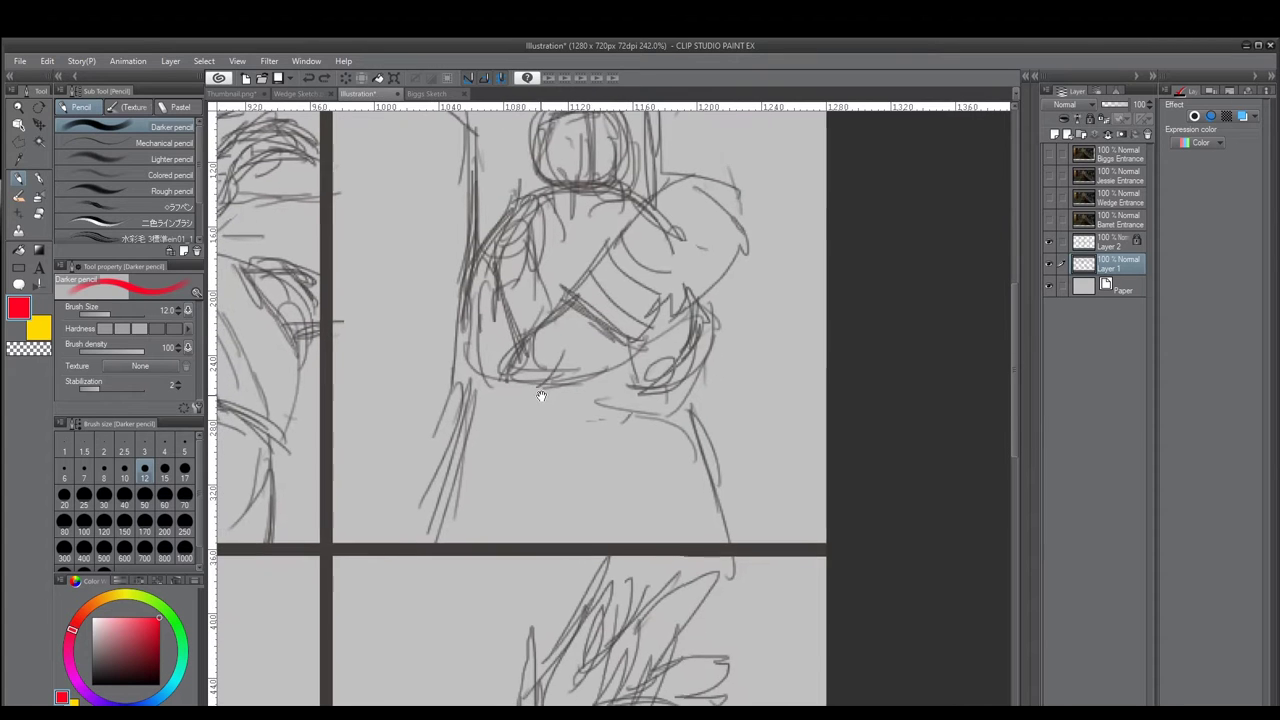
left_click_drag(566, 336, 547, 444)
left_click_drag(573, 307, 561, 447)
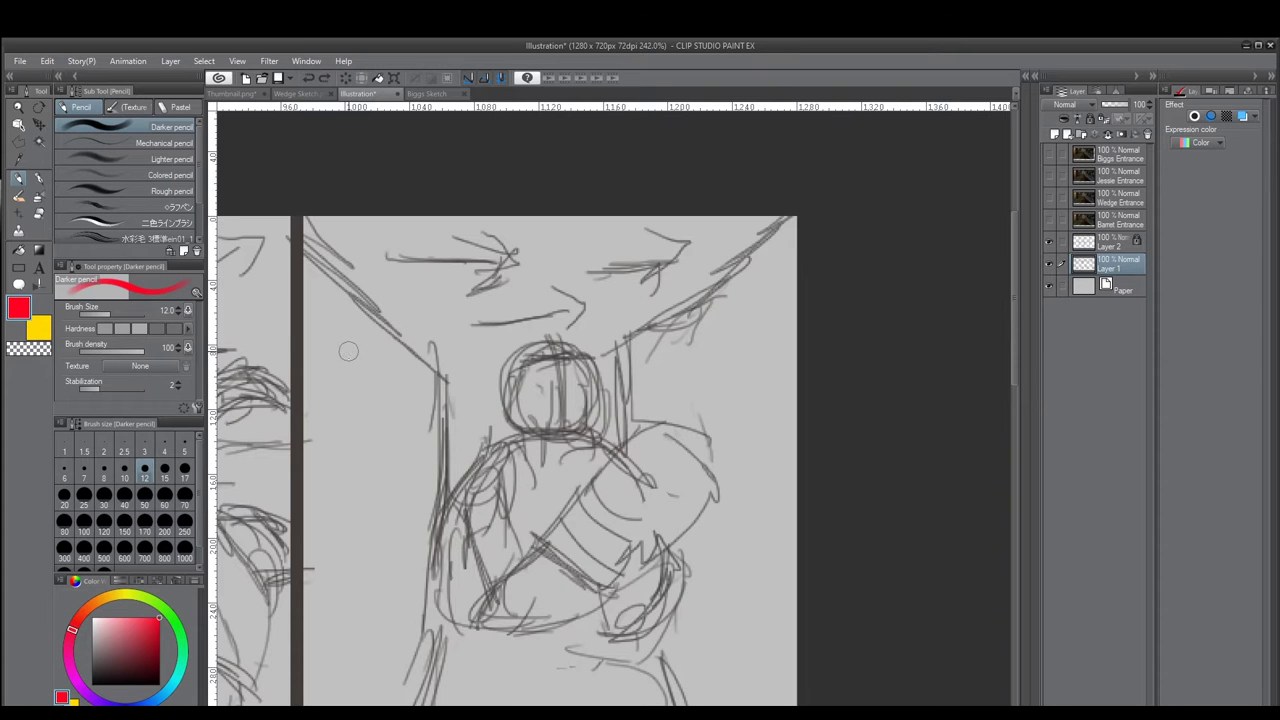
scroll(449, 396, "down", 3)
scroll(414, 391, "up", 2)
- Examine the four spiky-haired head sketches in the lower row of the storyboard, from first to last
left_click_drag(302, 522, 690, 215)
left_click_drag(300, 410, 700, 260)
left_click_drag(354, 405, 668, 335)
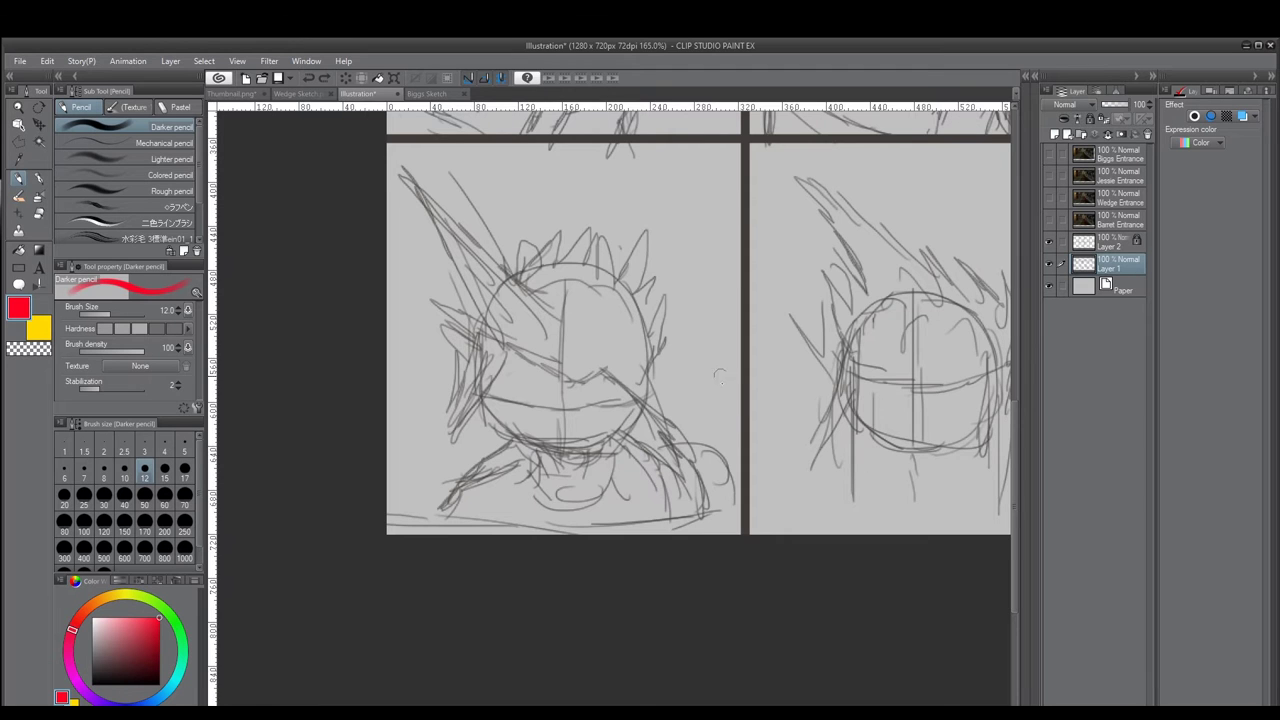
left_click_drag(768, 386, 477, 394)
mouse_move(797, 380)
left_mouse_down()
mouse_move(731, 357)
mouse_move(763, 356)
mouse_move(545, 358)
left_mouse_up()
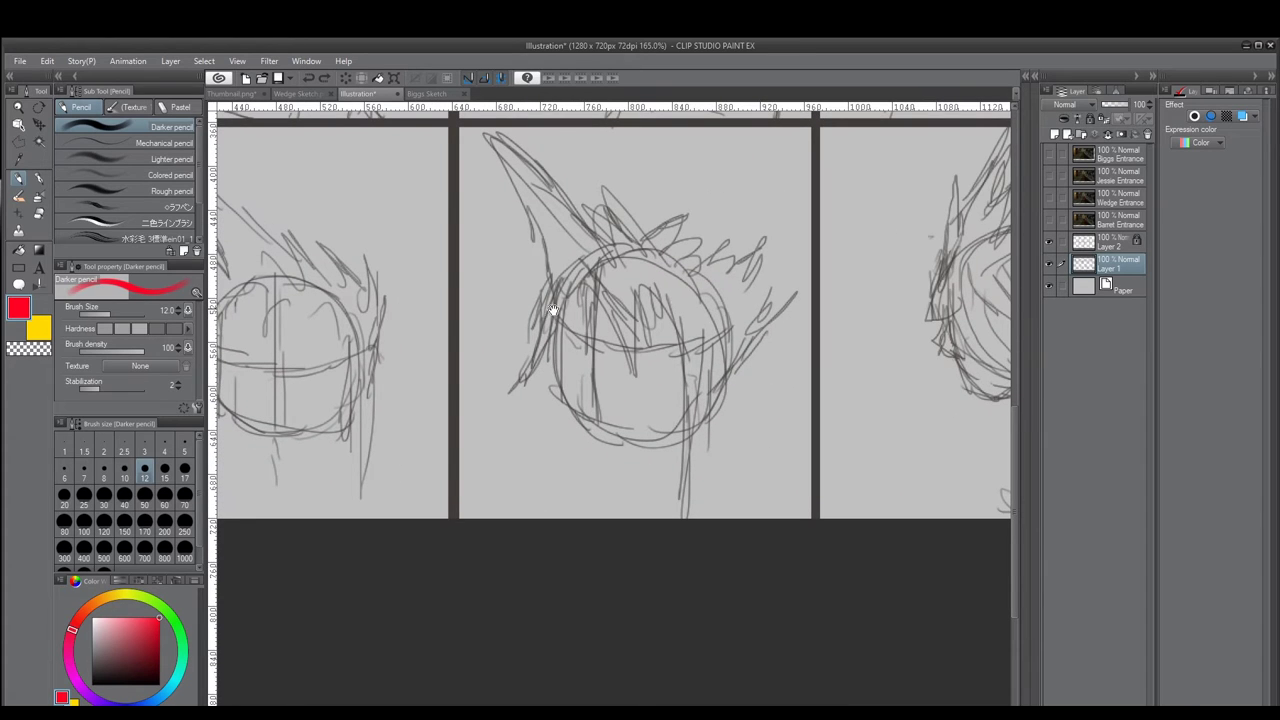
left_click_drag(800, 320, 458, 335)
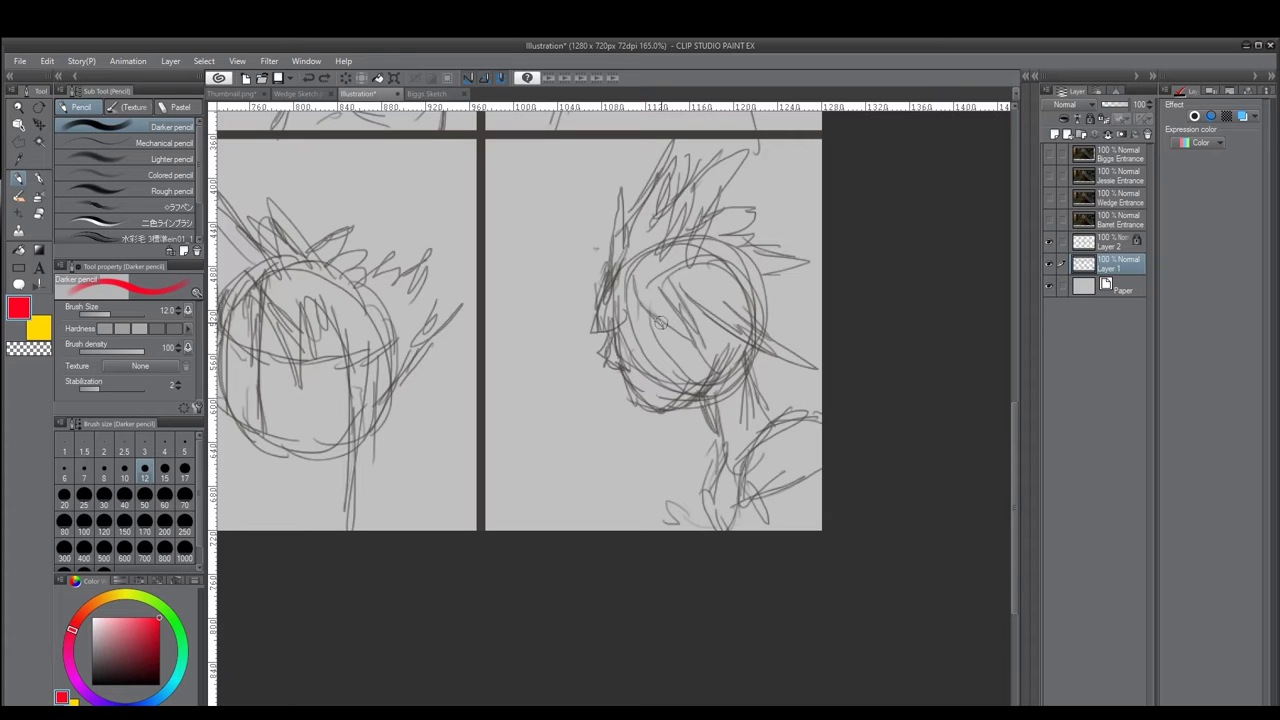
- Show the Barret Entrance layer over the storyboard, examine the station scene, and hide the layer again
left_click(1048, 222)
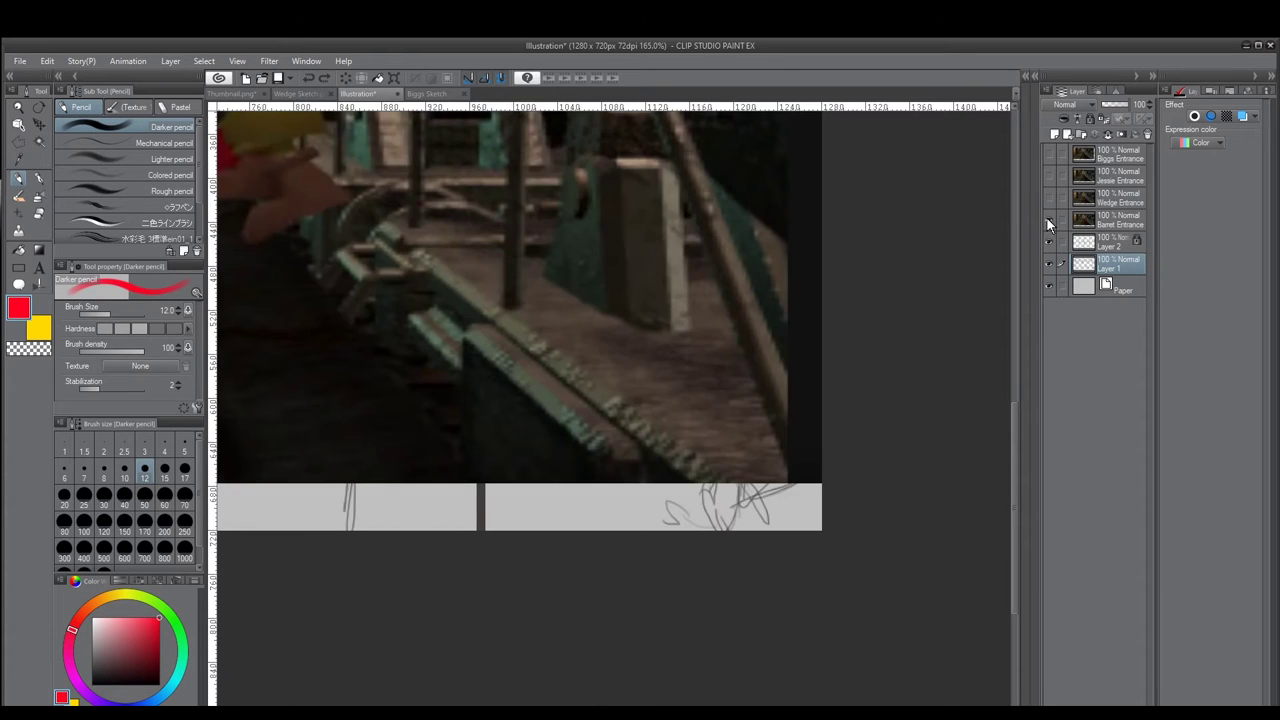
scroll(573, 262, "down", 3)
left_click_drag(503, 263, 695, 548)
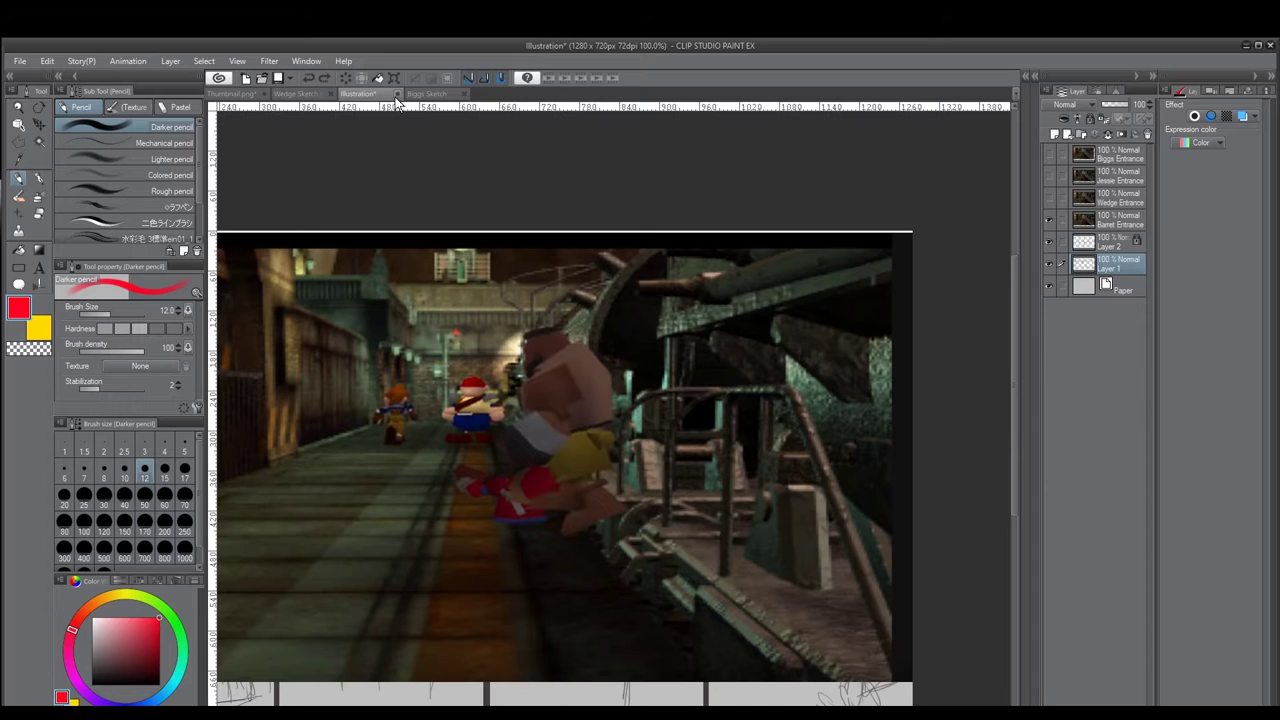
left_click(1048, 219)
scroll(462, 412, "up", 5)
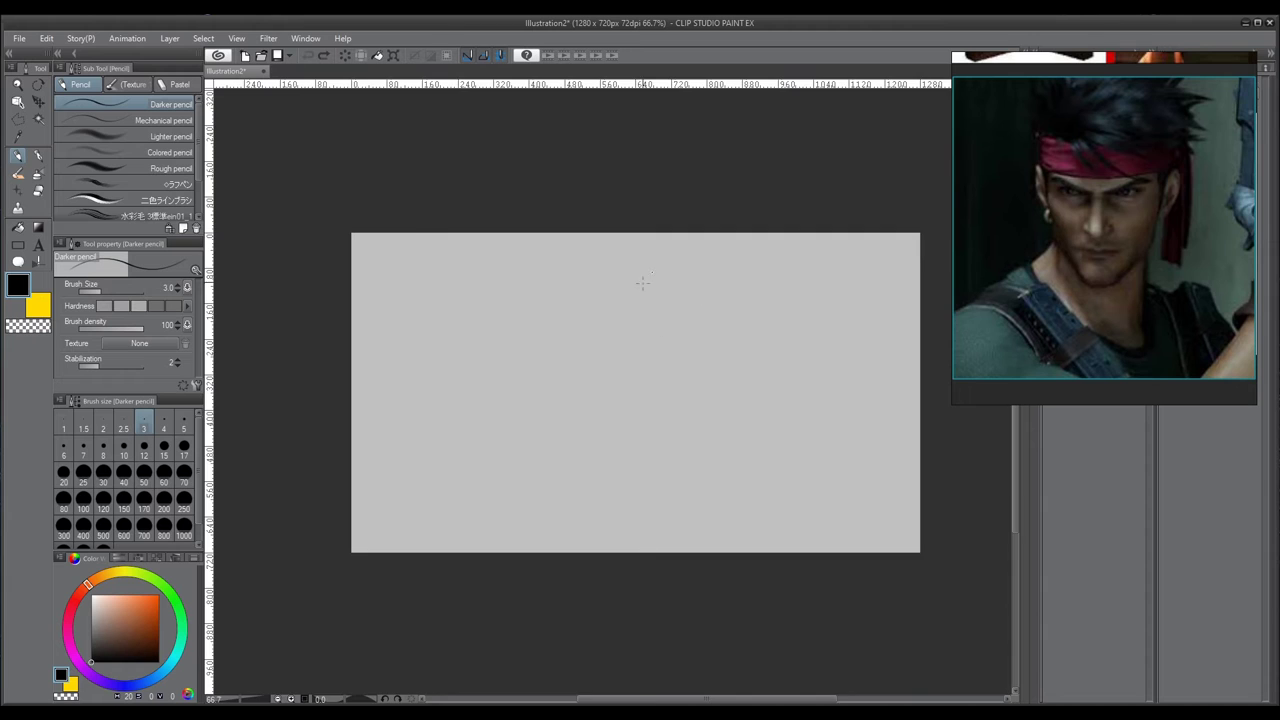
- Sketch a rough circle for the character's head with side jaw lines on the blank Illustration2 canvas
scroll(643, 283, "up", 1)
mouse_move(596, 300)
left_mouse_down()
mouse_move(572, 306)
mouse_move(610, 290)
mouse_move(570, 338)
left_mouse_up()
scroll(574, 309, "up", 2)
left_click_drag(568, 292, 633, 338)
left_click_drag(562, 317, 568, 362)
mouse_move(634, 316)
left_mouse_down()
mouse_move(625, 361)
mouse_move(608, 373)
left_mouse_up()
- Erase stray lines around the head and define its tapered jaw and chin
key("e")
left_click_drag(530, 298, 537, 355)
mouse_move(560, 270)
left_mouse_down()
mouse_move(592, 272)
mouse_move(617, 304)
mouse_move(570, 345)
mouse_move(588, 378)
left_mouse_up()
key("p")
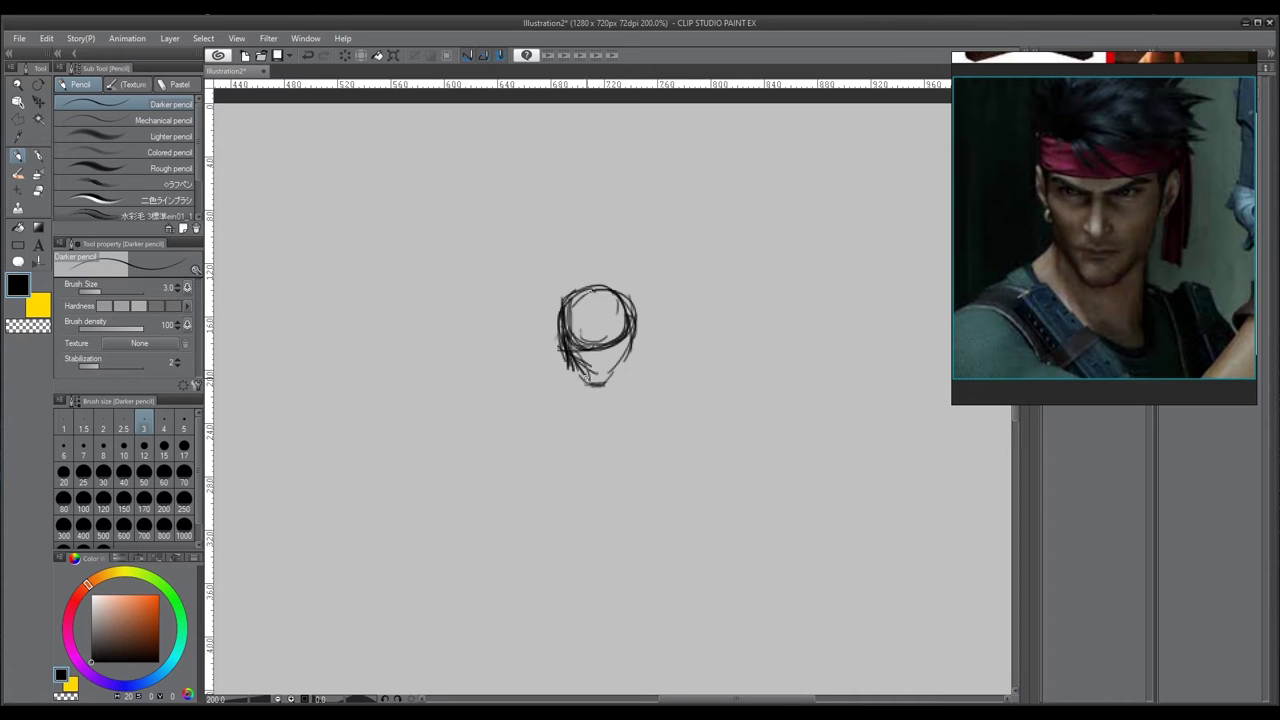
mouse_move(634, 324)
left_mouse_down()
mouse_move(606, 384)
mouse_move(578, 380)
mouse_move(630, 356)
mouse_move(590, 384)
left_mouse_up()
left_click_drag(596, 382, 602, 369)
- Reinforce the head outline and add short construction lines around it, undoing one stray stroke
left_click_drag(570, 316, 616, 273)
mouse_move(603, 280)
left_mouse_down()
mouse_move(626, 366)
mouse_move(596, 336)
left_mouse_up()
mouse_move(602, 322)
left_mouse_down()
mouse_move(595, 364)
mouse_move(548, 359)
left_mouse_up()
key("ctrl+z")
mouse_move(550, 344)
left_mouse_down()
mouse_move(536, 368)
mouse_move(602, 365)
mouse_move(547, 348)
left_mouse_up()
- Block in the figure's boxy torso, round pelvis and upper legs below the head
scroll(612, 385, "down", 5)
scroll(600, 403, "up", 3)
left_click_drag(509, 304, 572, 304)
left_click_drag(553, 281, 575, 300)
left_click_drag(570, 301, 581, 300)
left_click_drag(580, 301, 583, 352)
left_click_drag(499, 305, 498, 330)
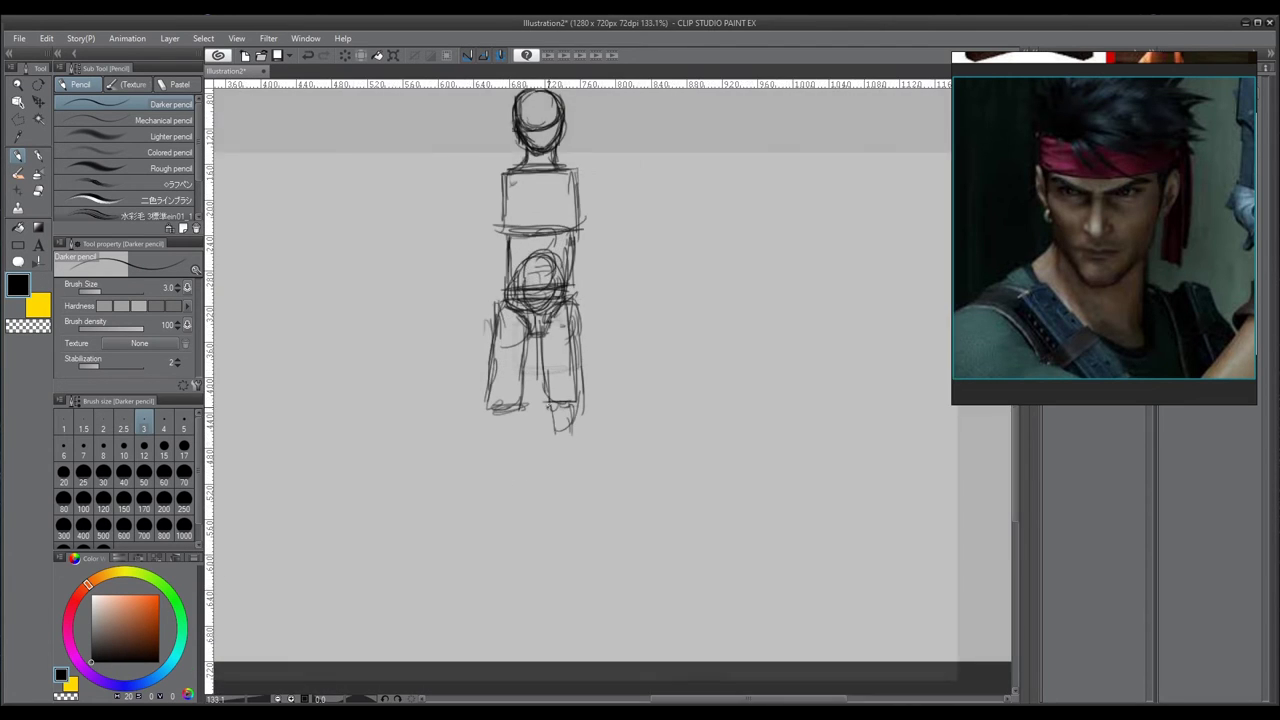
- Sketch the knees and extend both lower legs downward from them
mouse_move(486, 406)
left_mouse_down()
mouse_move(490, 440)
mouse_move(524, 436)
left_mouse_up()
left_click_drag(488, 392, 516, 388)
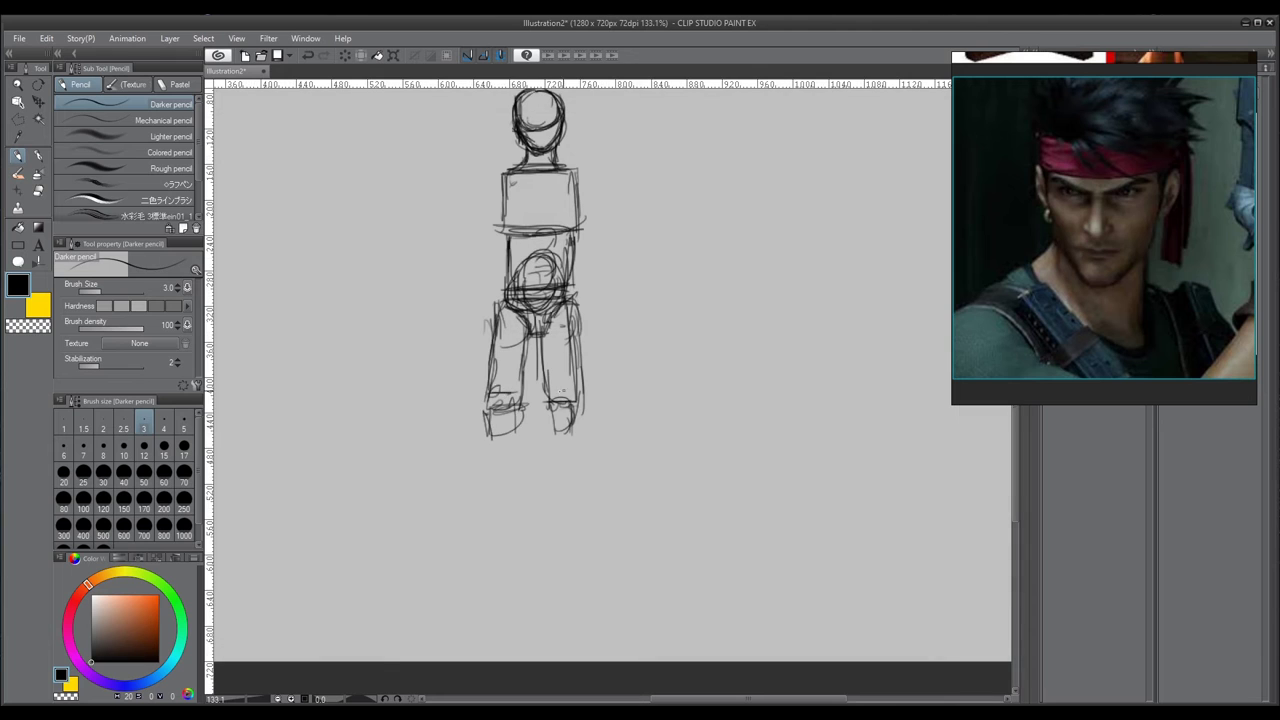
left_click_drag(550, 394, 574, 394)
left_click_drag(496, 346, 498, 434)
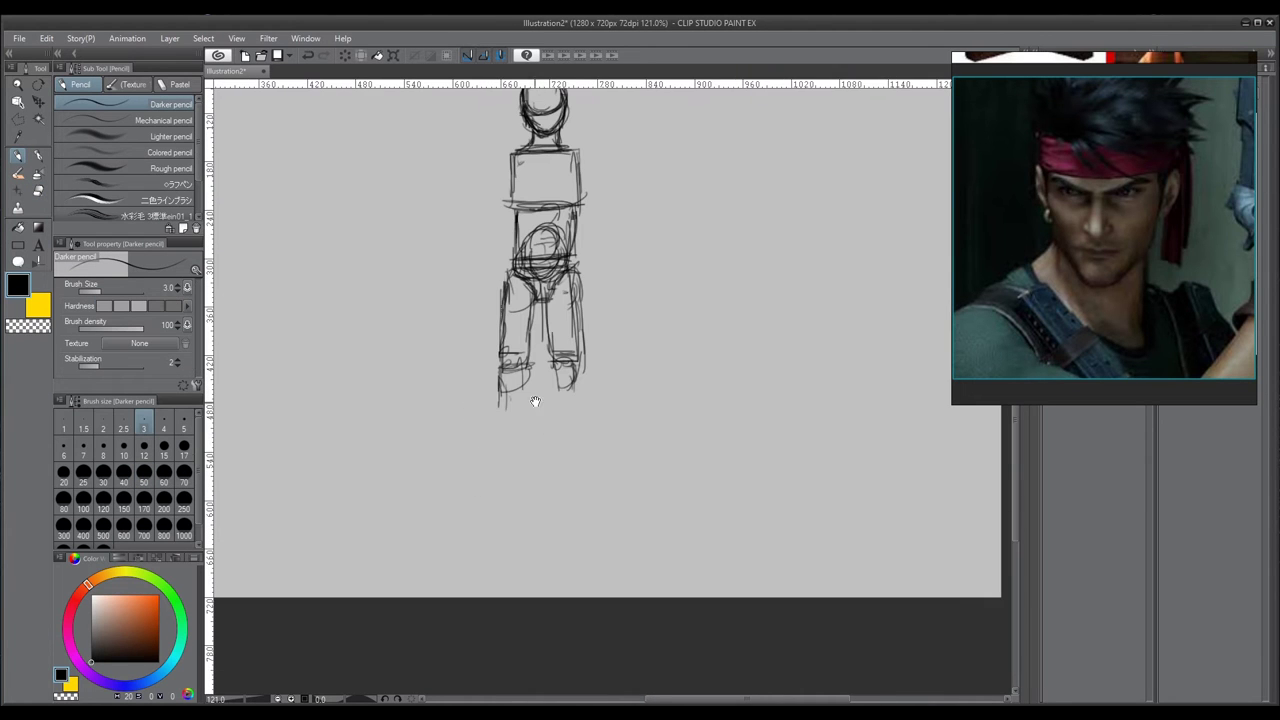
left_click_drag(498, 388, 500, 450)
left_click_drag(516, 382, 520, 452)
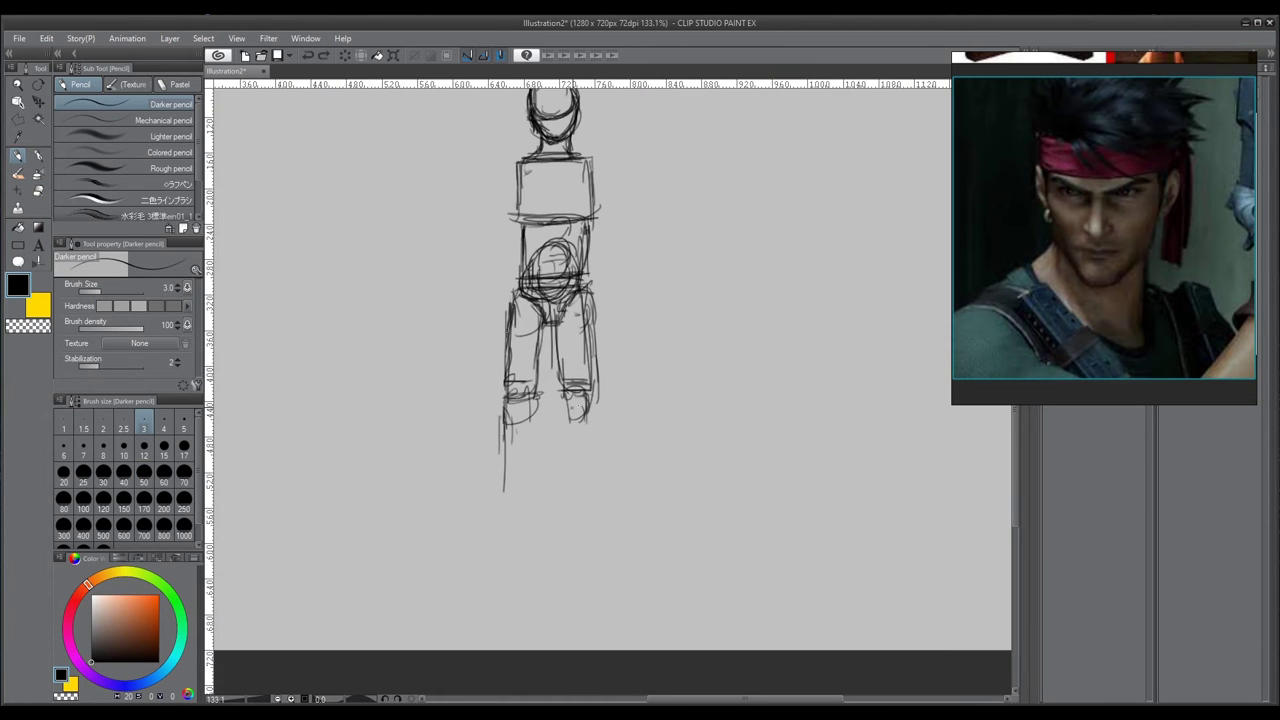
left_click_drag(566, 396, 560, 490)
left_click_drag(592, 384, 578, 488)
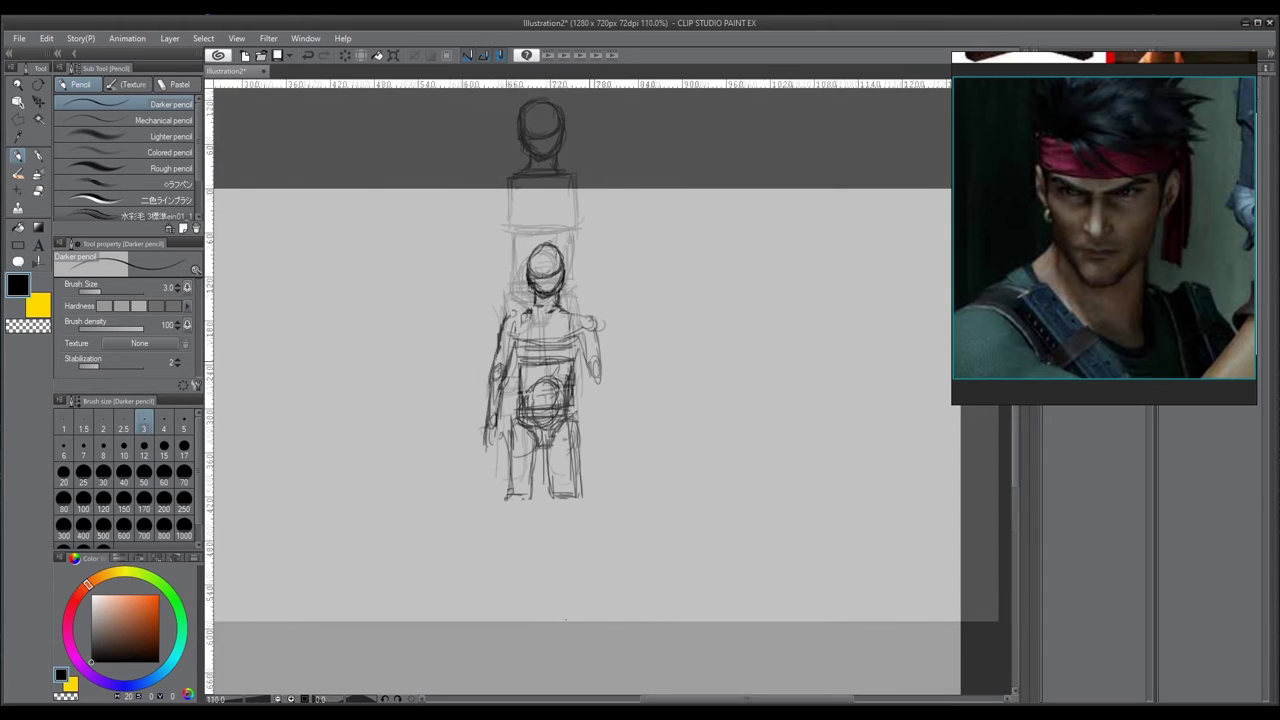
- Sketch the figure's bent forearm raised toward a hand at shoulder height
mouse_move(626, 326)
left_mouse_down()
mouse_move(610, 366)
mouse_move(596, 362)
mouse_move(612, 358)
left_mouse_up()
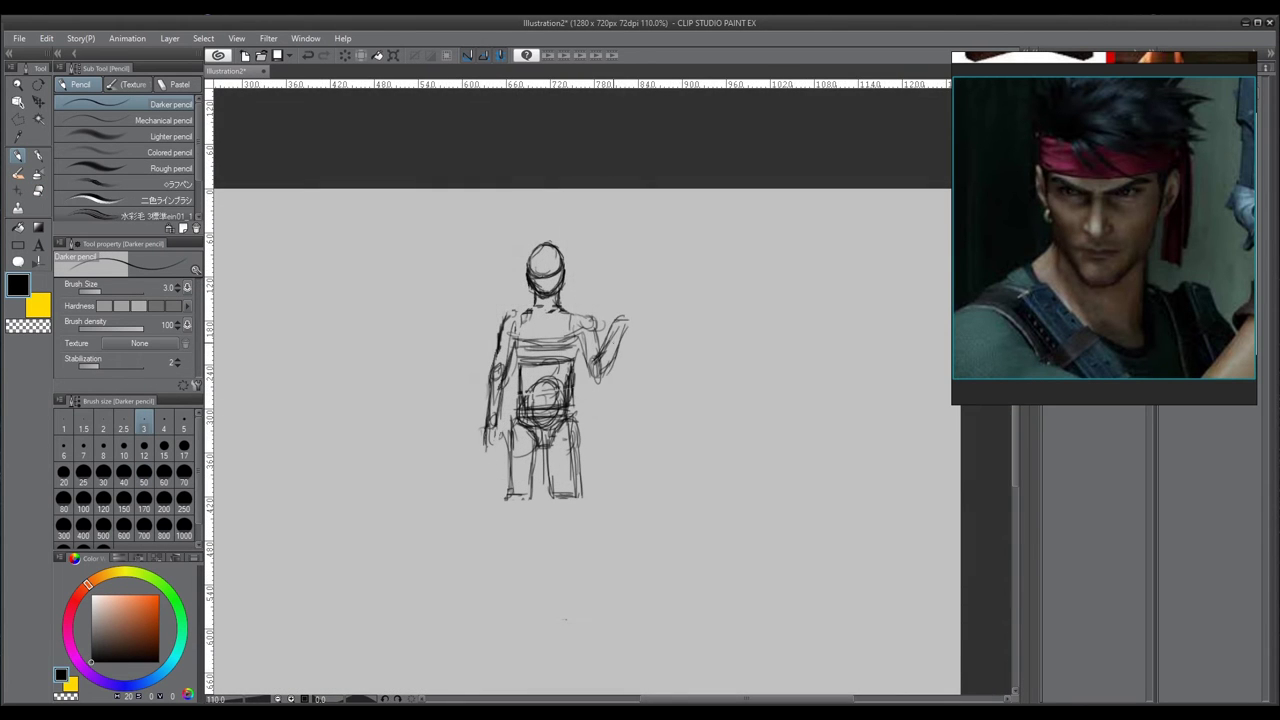
left_click_drag(614, 326, 626, 300)
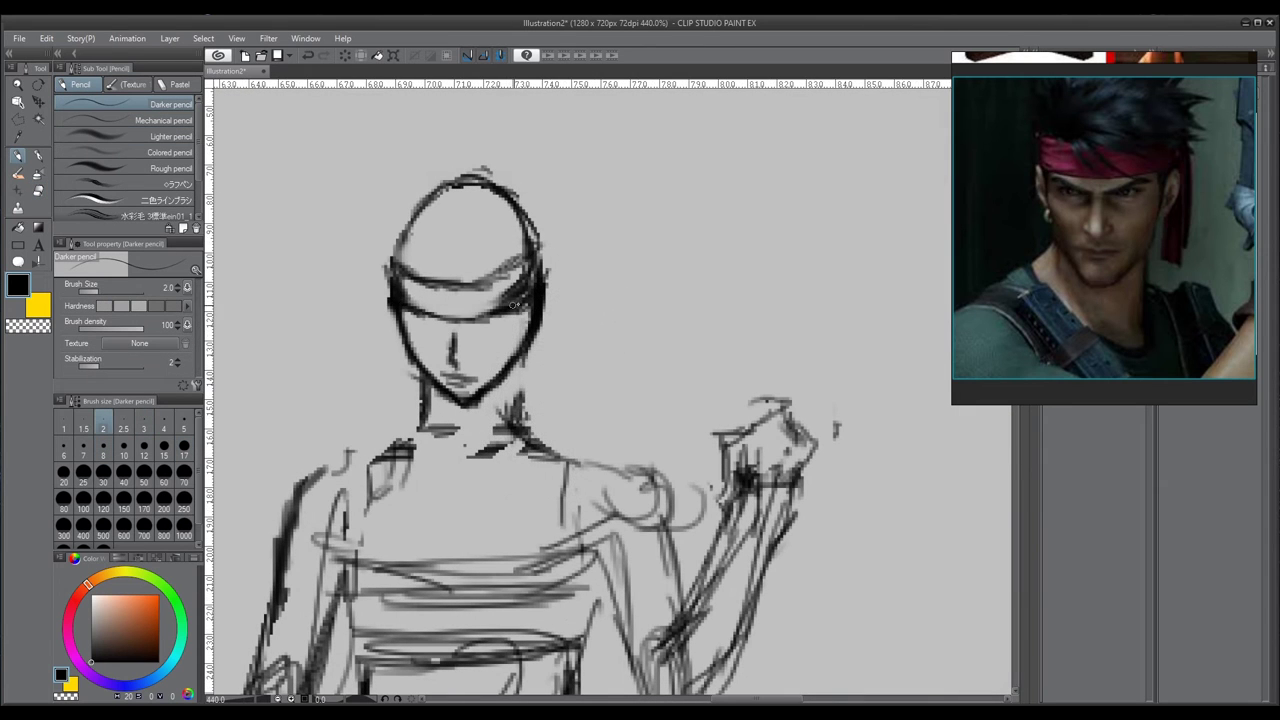
- Sketch the eyes beneath the headband, undoing the last stroke
left_click_drag(530, 302, 437, 330)
left_click_drag(485, 332, 513, 323)
key("ctrl+z")
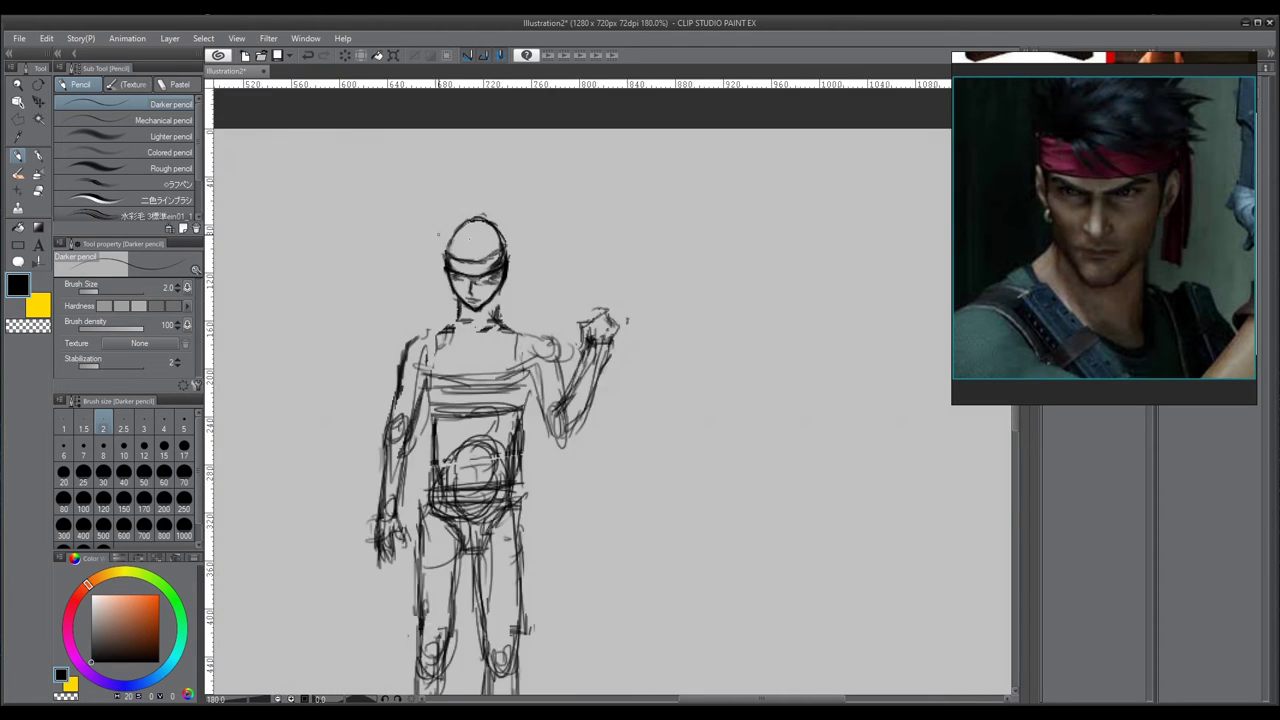
- Add short strokes along both sides of the head beside the headband and eyes
scroll(437, 234, "up", 4)
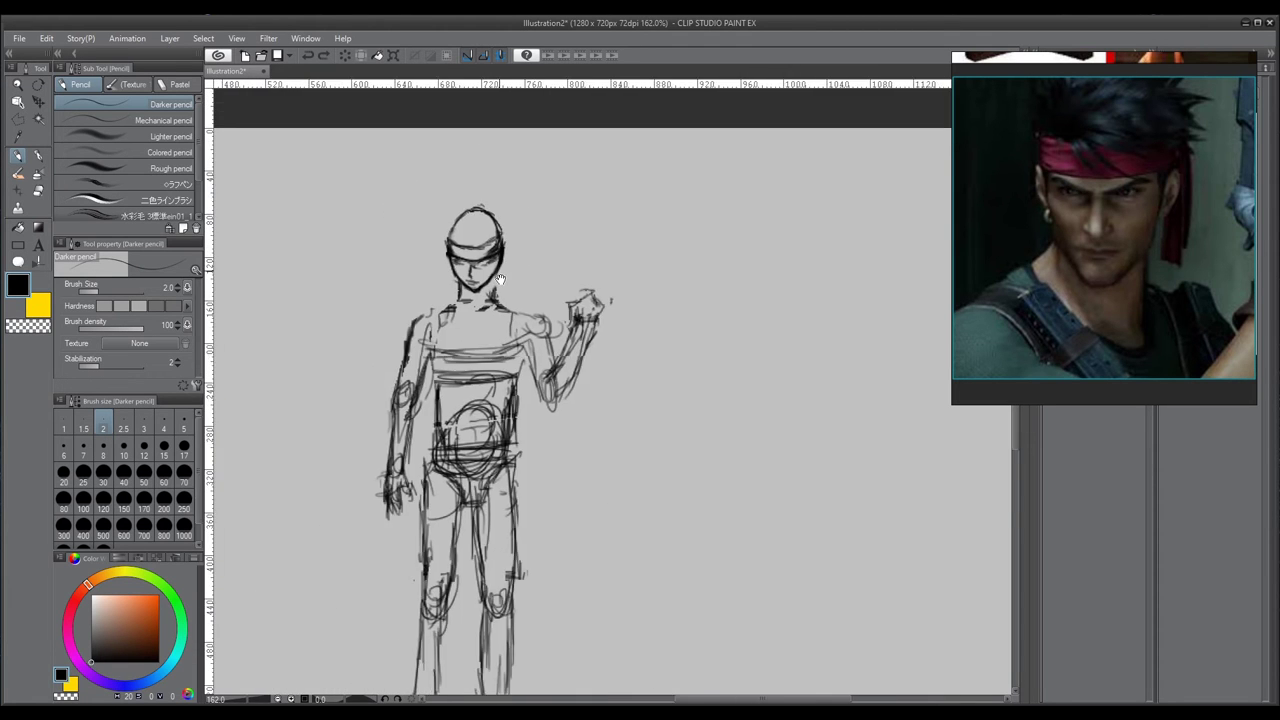
left_click_drag(426, 286, 441, 317)
left_click_drag(430, 266, 423, 296)
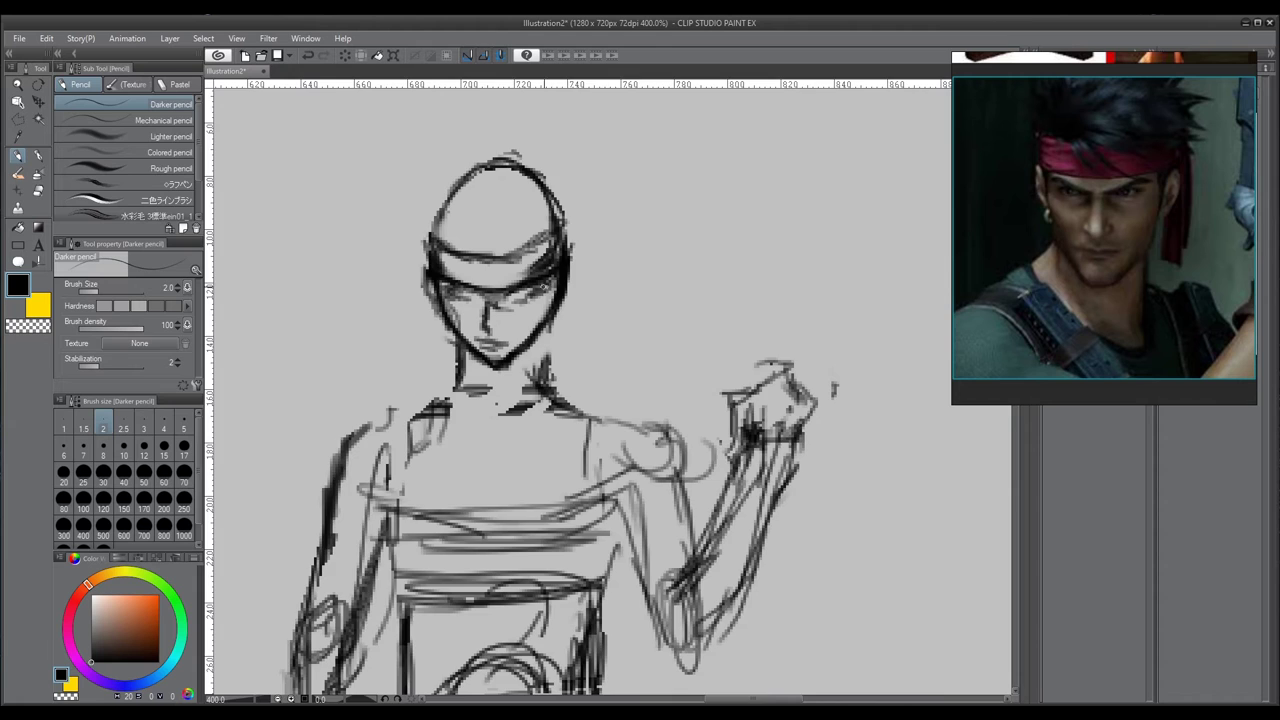
left_click_drag(573, 268, 565, 304)
scroll(580, 279, "down", 3)
scroll(588, 205, "up", 2)
- Erase and redraw lines around the headband and eyes on the face
key("e")
left_click_drag(480, 301, 517, 294)
key("p")
left_click_drag(497, 281, 559, 311)
scroll(500, 315, "down", 1)
scroll(1116, 195, "down", 3)
scroll(468, 362, "up", 2)
- Sketch the headband's loose tails hanging behind the neck with repeated downward strokes
left_click_drag(580, 379, 595, 421)
left_click_drag(586, 388, 620, 458)
left_click_drag(584, 376, 612, 448)
left_click_drag(576, 400, 590, 452)
left_click_drag(566, 388, 598, 462)
mouse_move(584, 370)
left_mouse_down()
mouse_move(606, 466)
mouse_move(594, 384)
mouse_move(621, 449)
left_mouse_up()
key("e")
key("p")
- Sketch spiky hair with jagged bangs over the top of the head and forehead
scroll(528, 289, "up", 2)
left_click_drag(504, 342, 546, 402)
left_click_drag(541, 352, 540, 396)
left_click_drag(499, 350, 507, 388)
scroll(485, 323, "down", 1)
scroll(1110, 140, "up", 4)
scroll(1160, 230, "down", 4)
left_click_drag(538, 283, 516, 303)
mouse_move(523, 298)
left_mouse_down()
mouse_move(616, 241)
mouse_move(588, 282)
left_mouse_up()
mouse_move(590, 294)
left_mouse_down()
mouse_move(650, 301)
mouse_move(566, 309)
mouse_move(594, 322)
left_mouse_up()
left_click_drag(602, 325, 645, 313)
left_click_drag(510, 318, 560, 374)
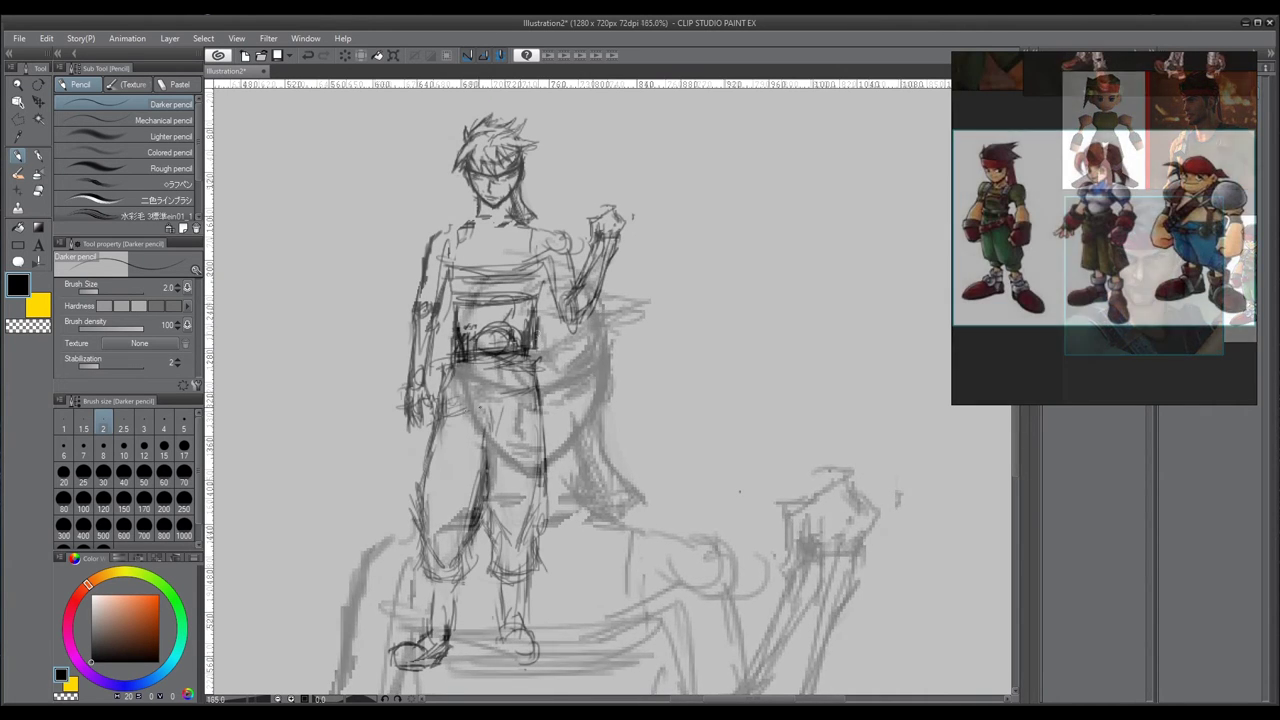
- Sketch a slanted belt line across the figure's hips above the baggy trousers
left_click_drag(478, 406, 520, 390)
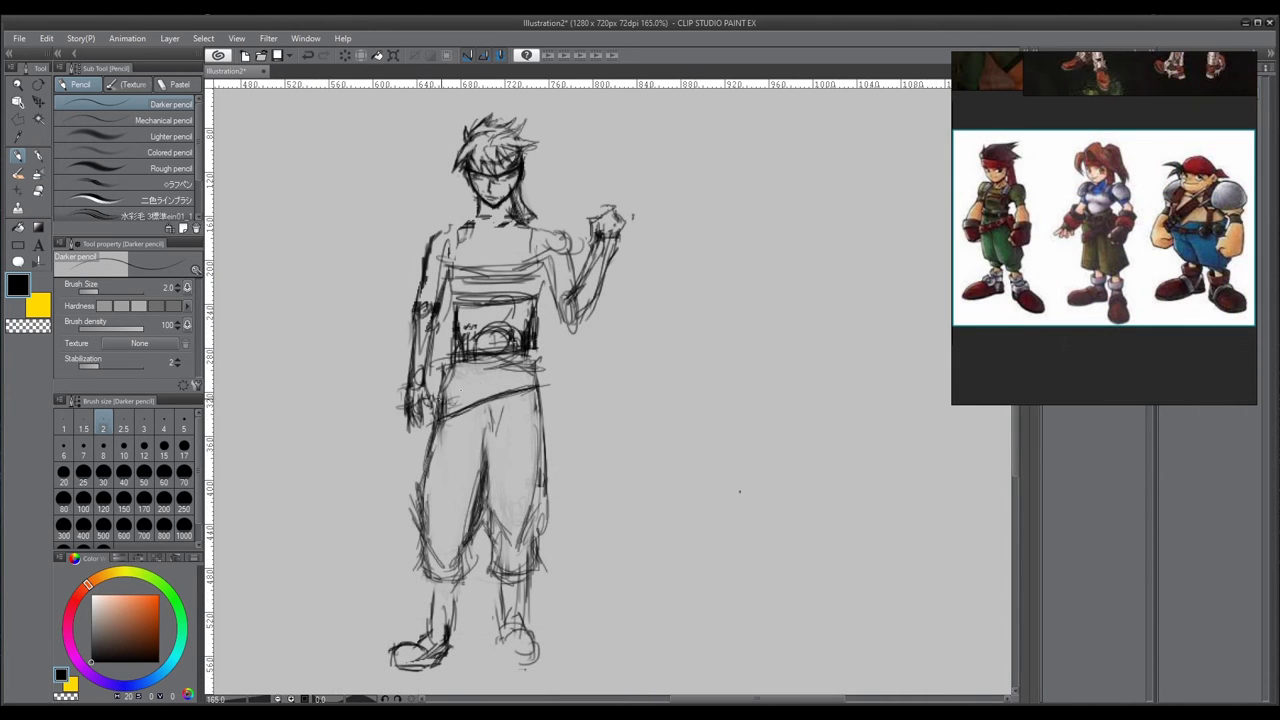
left_click_drag(432, 404, 532, 364)
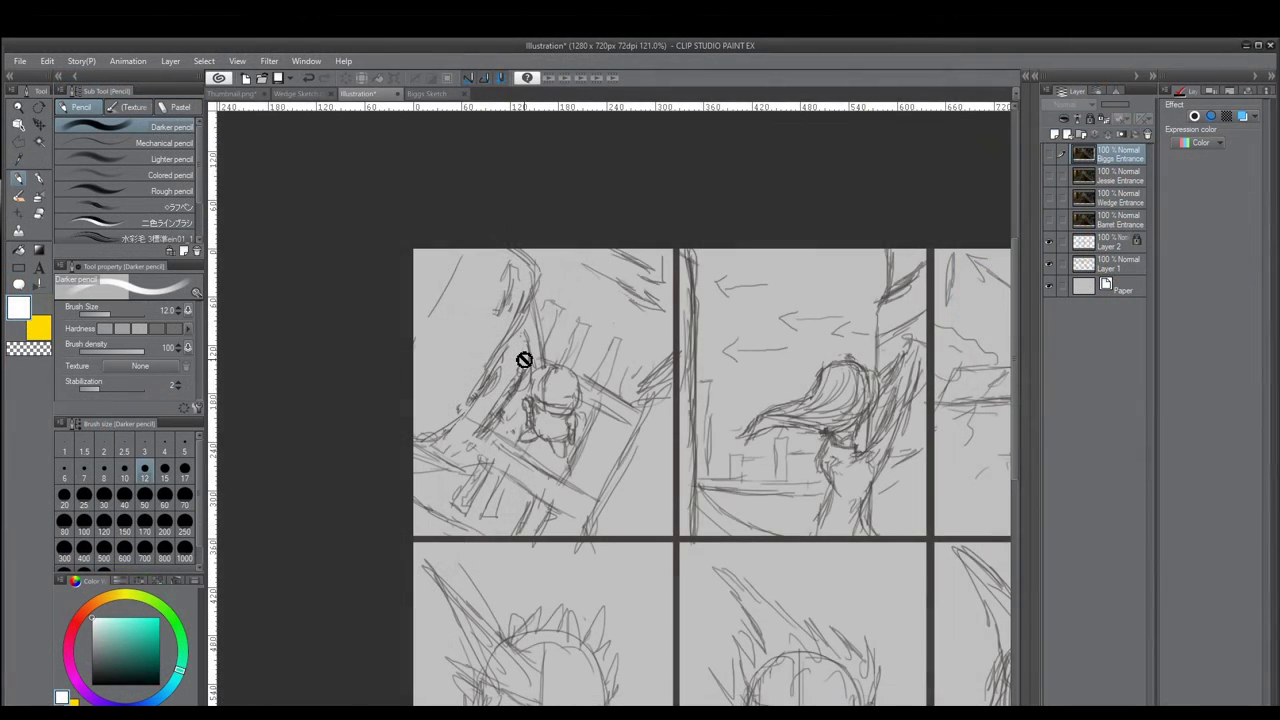
- Make Layer 1 the active drawing layer for the first storyboard panel and choose a bright red drawing colour
scroll(524, 352, "up", 3)
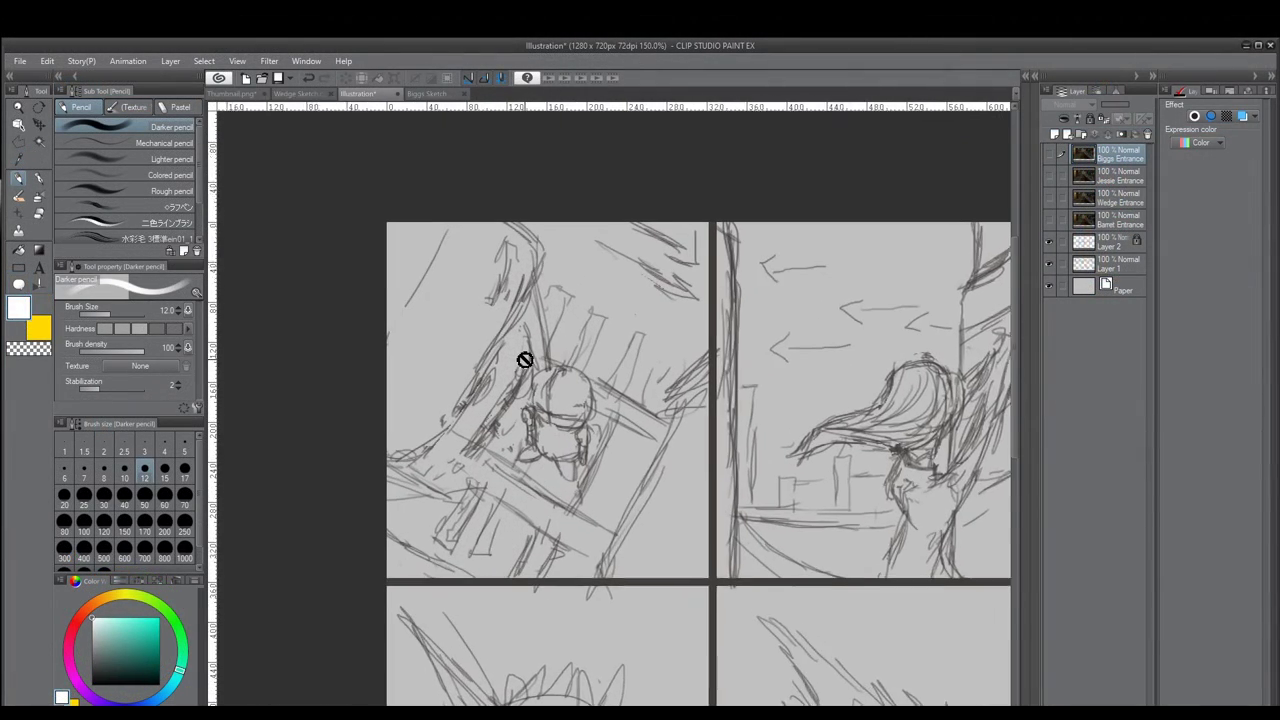
scroll(525, 360, "up", 1)
left_click_drag(667, 495, 727, 562)
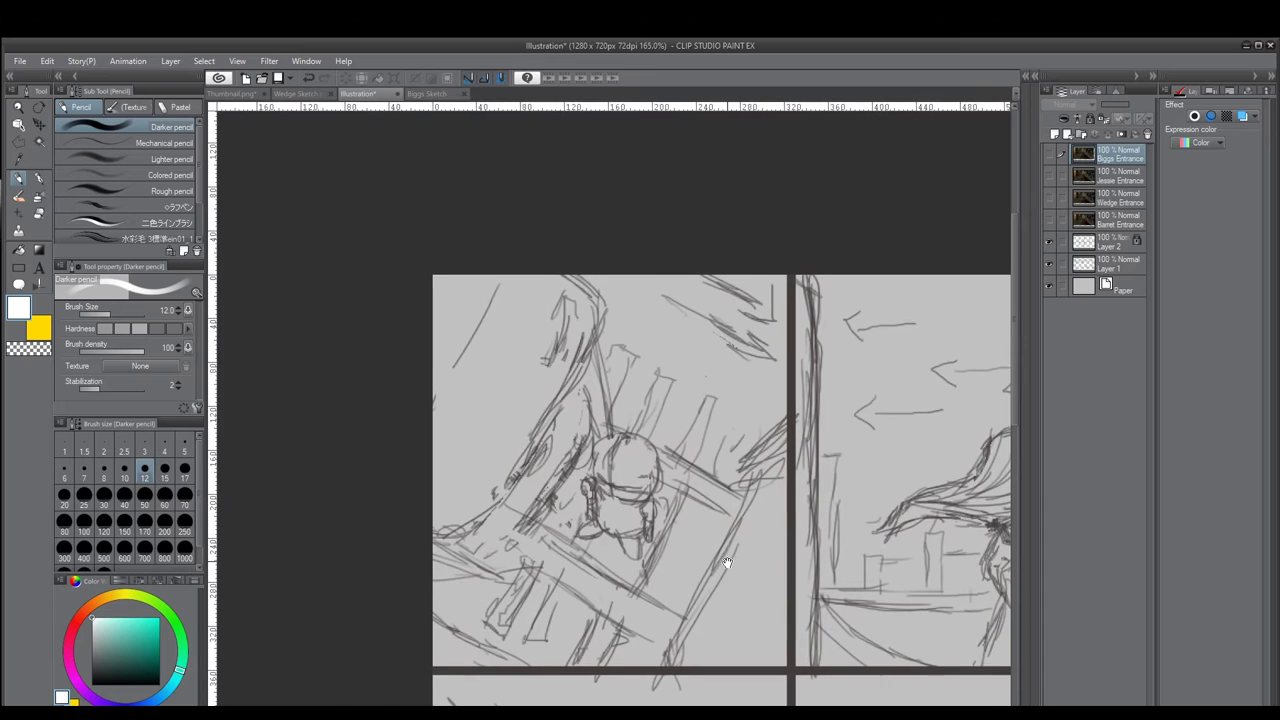
scroll(668, 533, "up", 2)
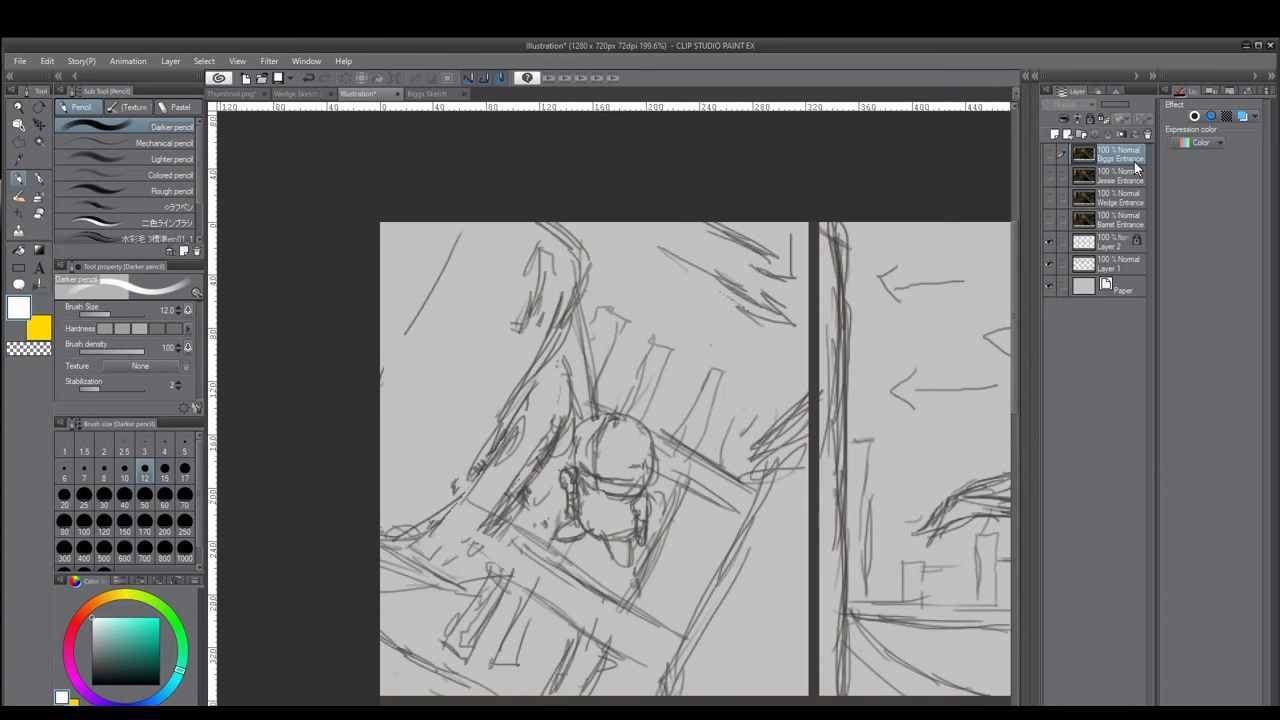
left_click(1114, 266)
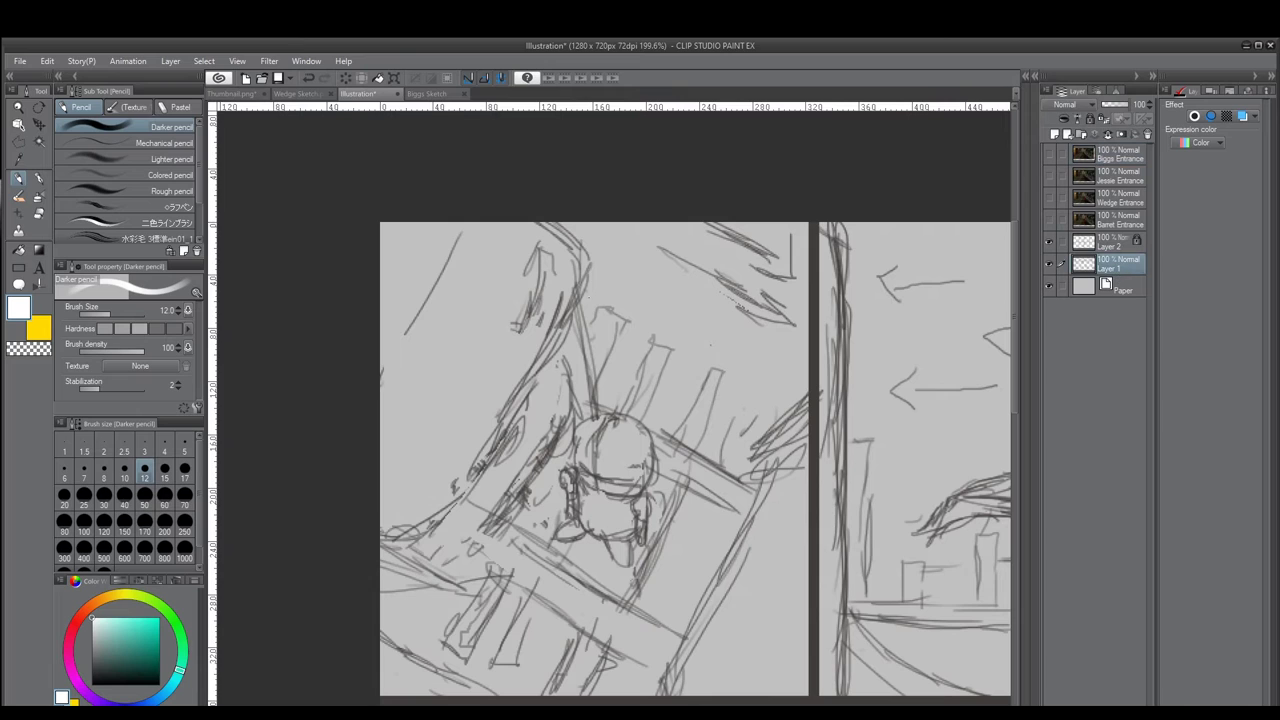
left_click(72, 632)
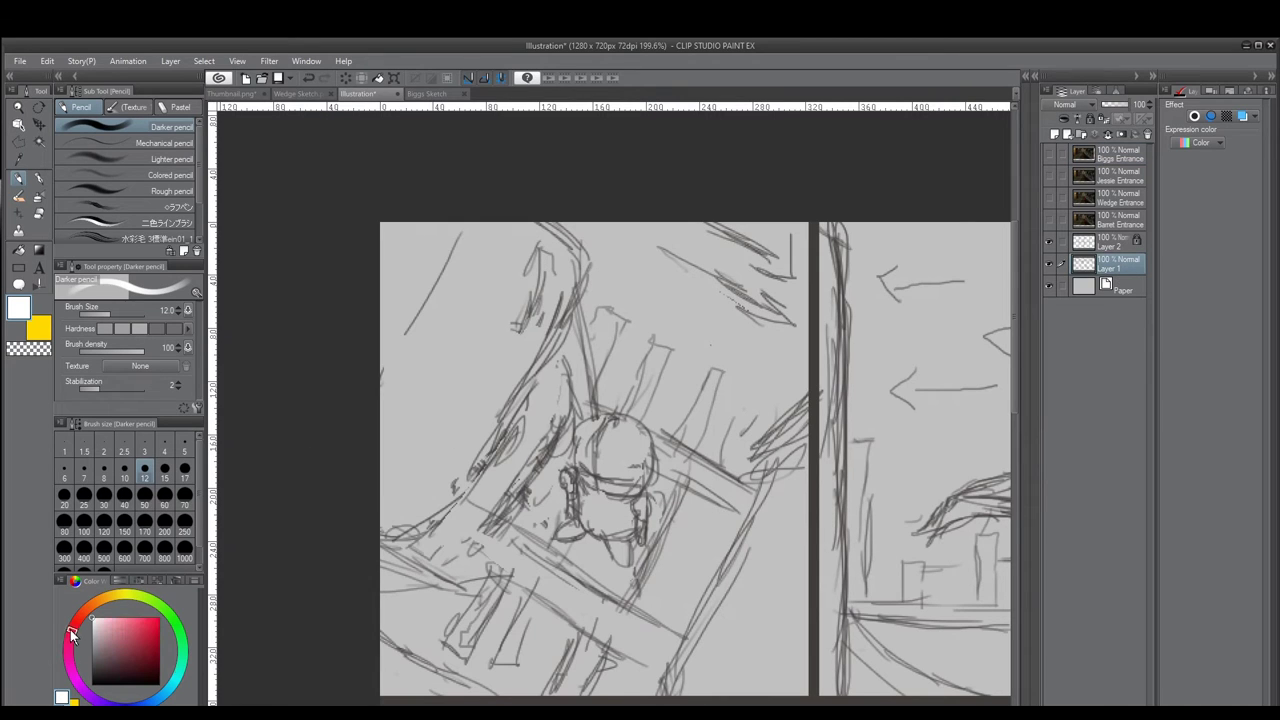
left_click(158, 618)
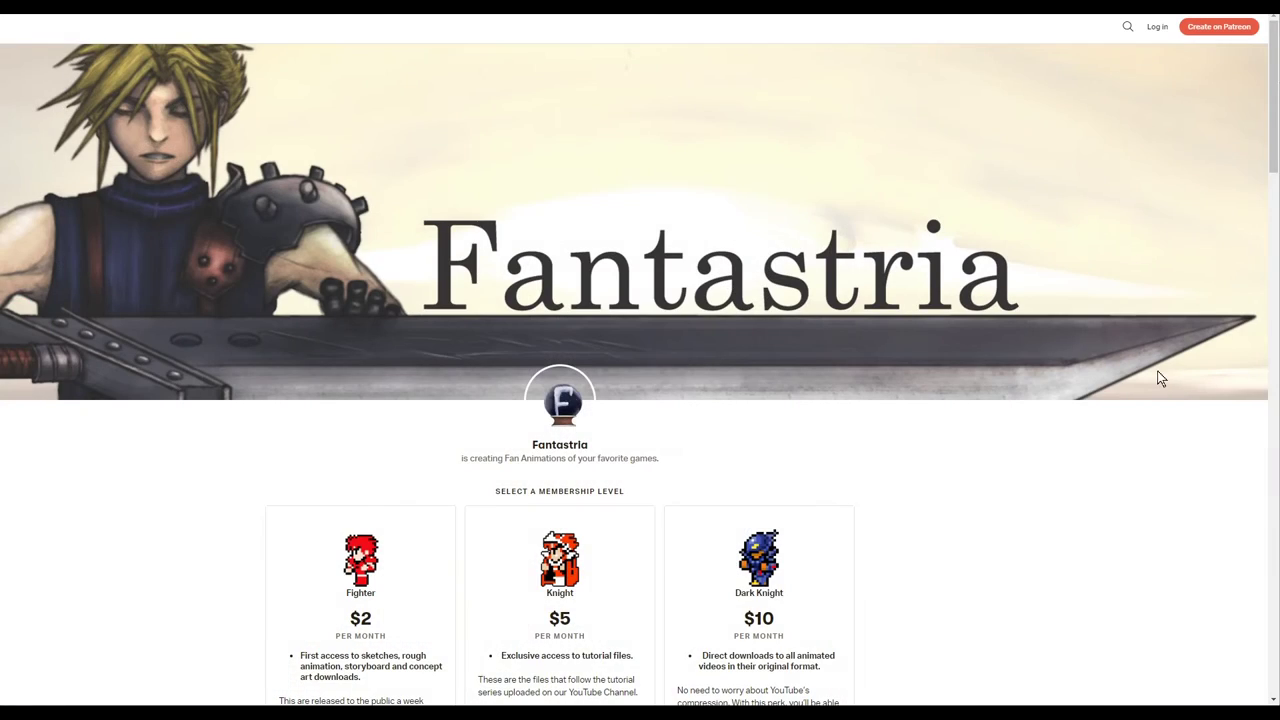
- Switch to the browser and browse the membership tiers and artwork posts on the Fantastria Patreon page
scroll(1157, 374, "down", 1)
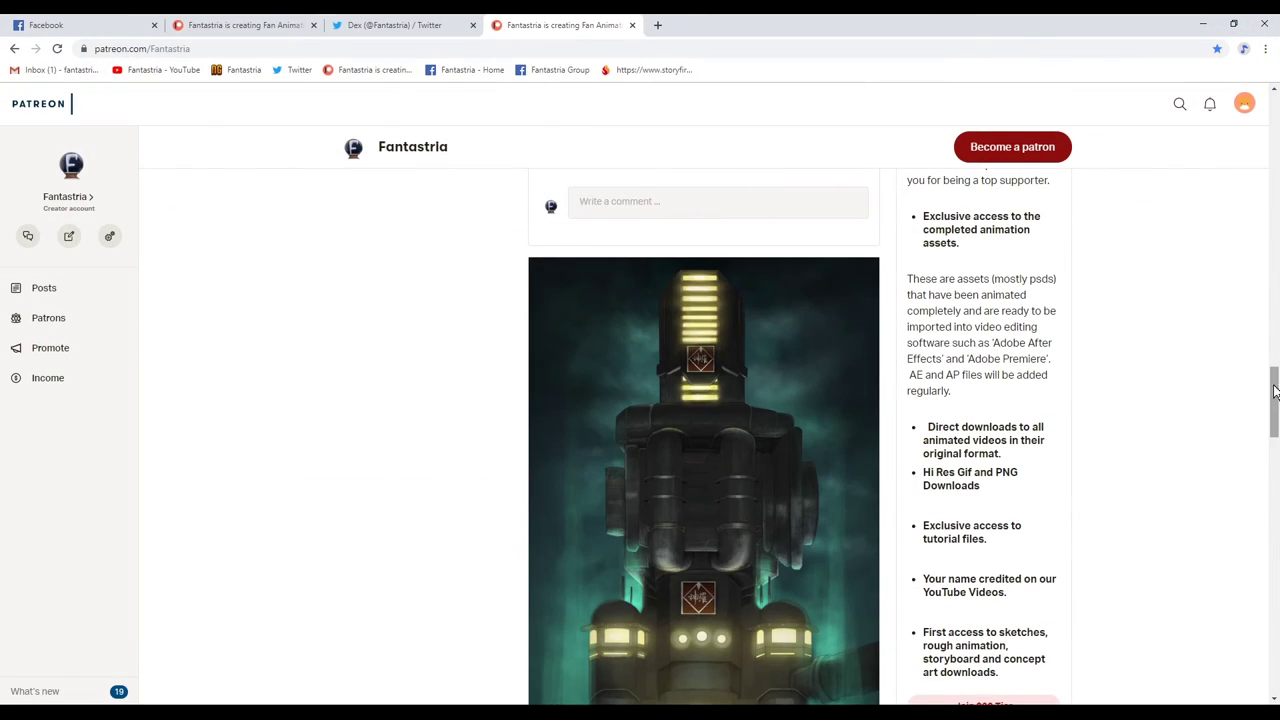
scroll(1277, 395, "down", 5)
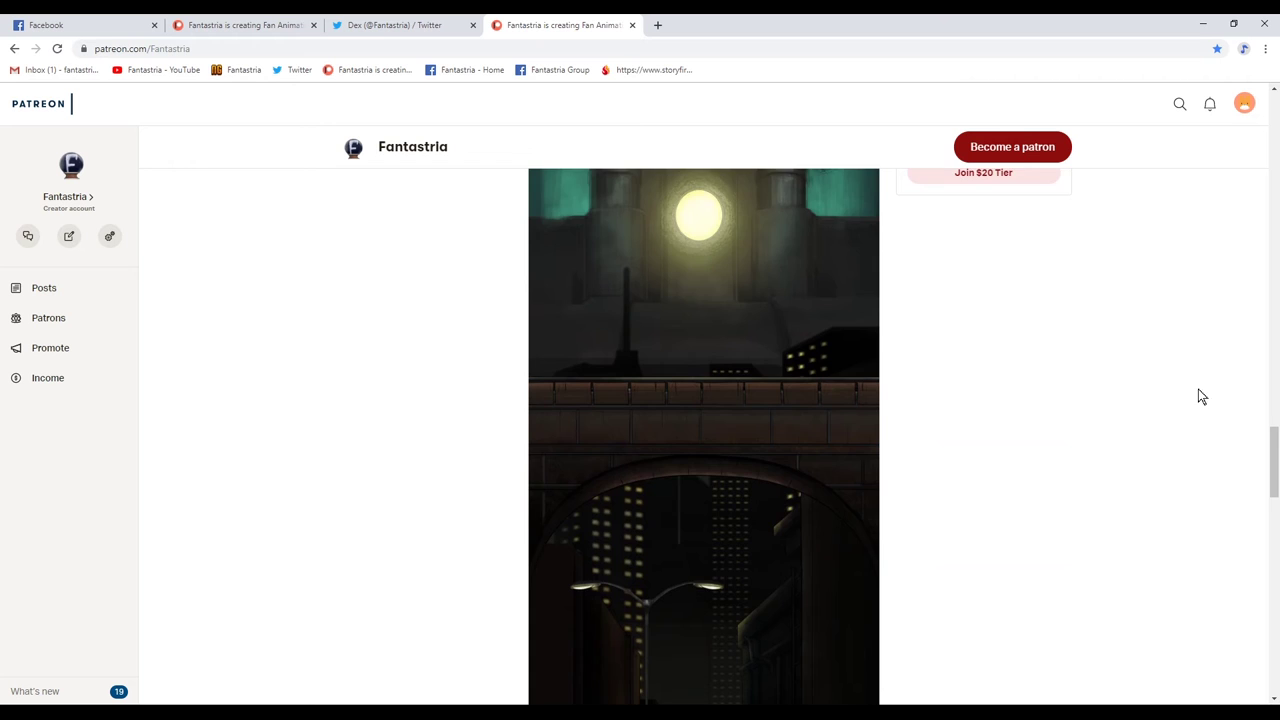
scroll(1212, 401, "down", 10)
scroll(1081, 386, "down", 3)
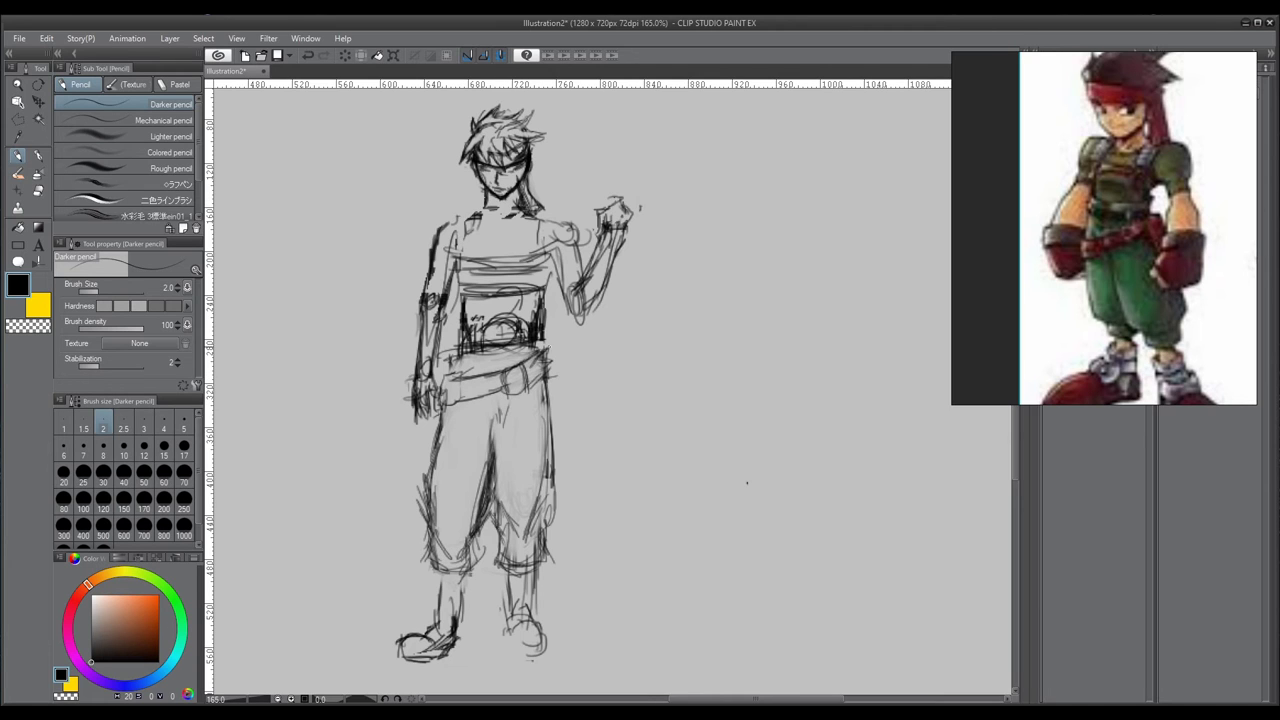
- Sketch the slanted belt's lower bands and a small pouch at the figure's hip
left_click_drag(453, 393, 519, 381)
left_click_drag(452, 394, 543, 366)
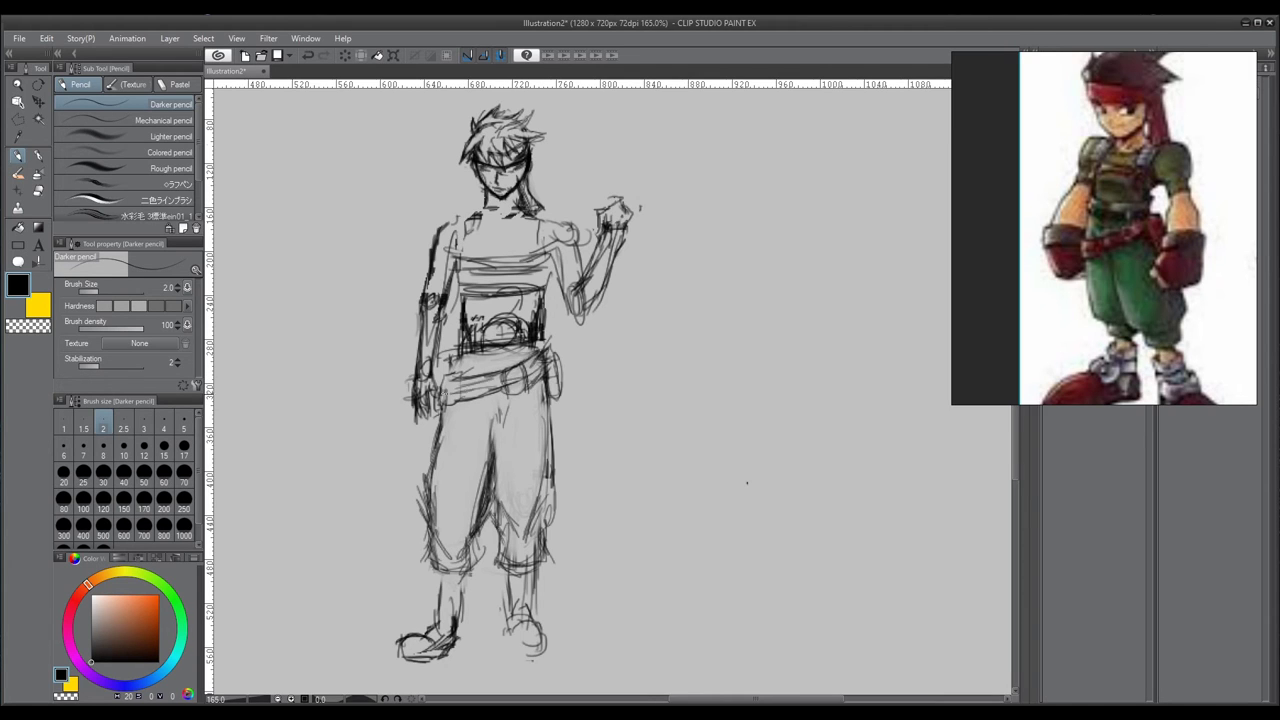
scroll(630, 303, "down", 1)
key("ctrl+minus")
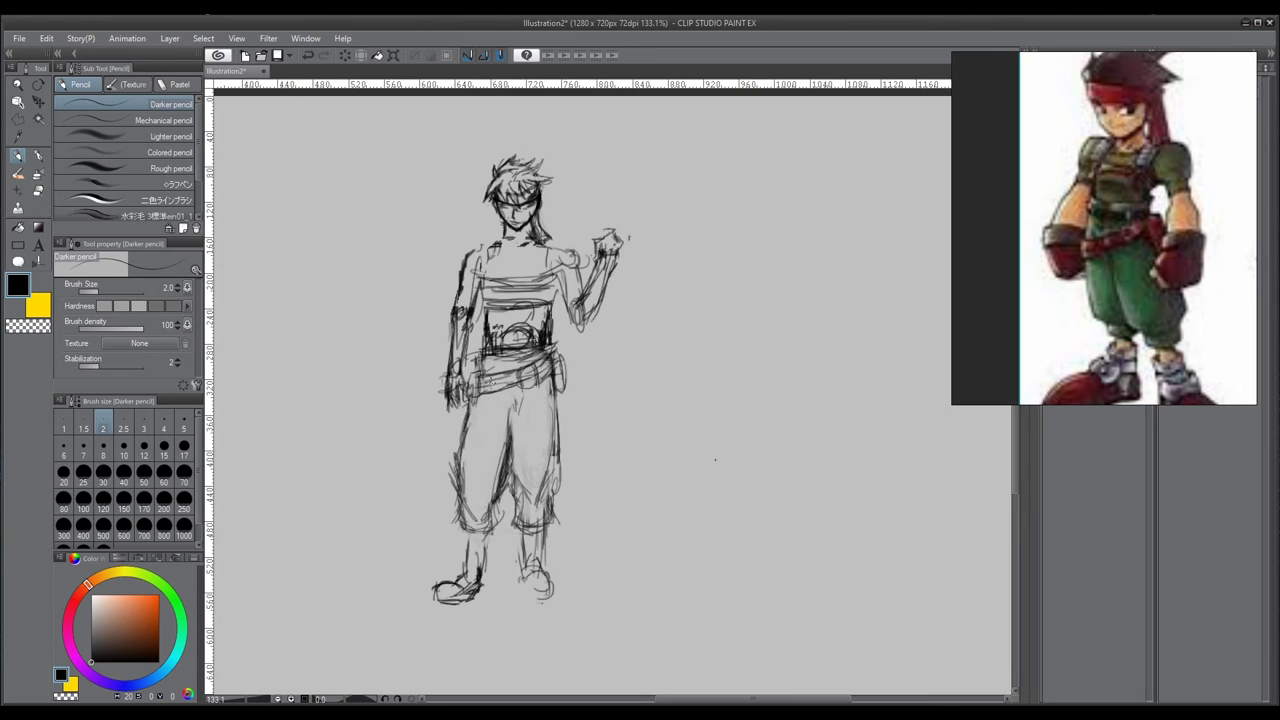
- Erase the rounded details on the figure's midriff and sketch a horizontal belt around the waist
key("e")
left_click_drag(494, 342, 540, 338)
scroll(525, 350, "up", 1)
key("p")
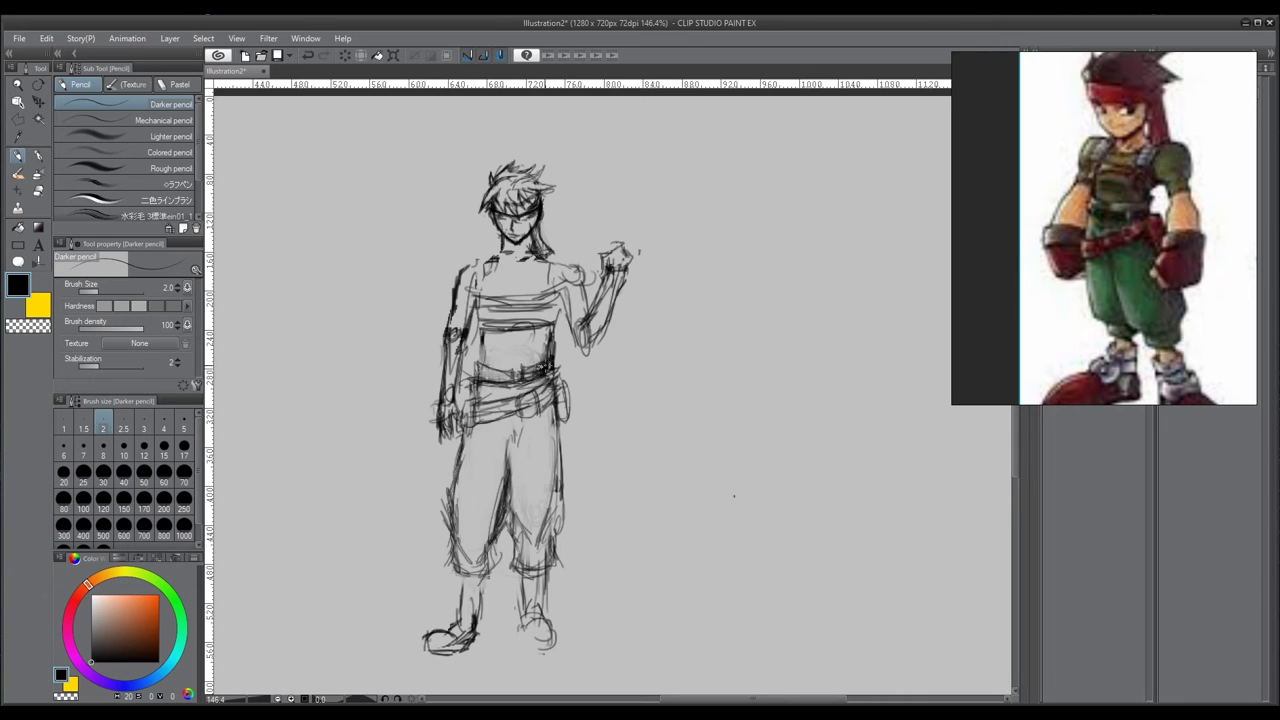
key("e")
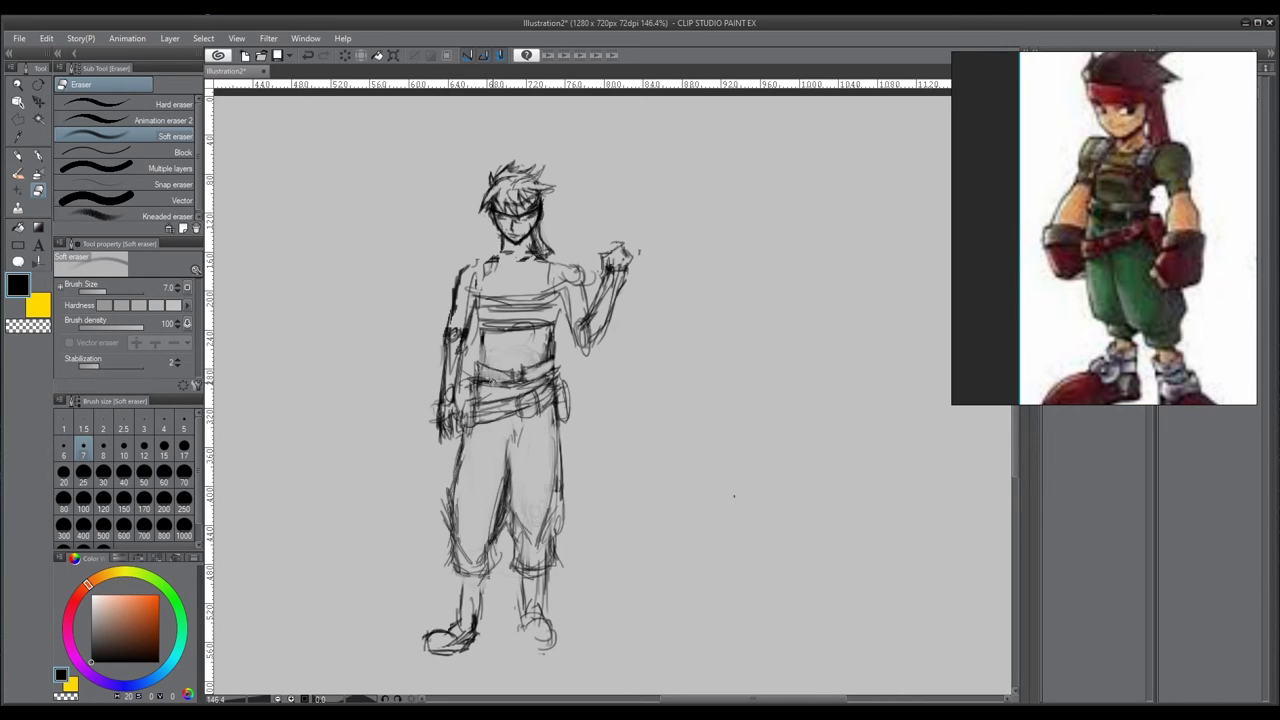
key("p")
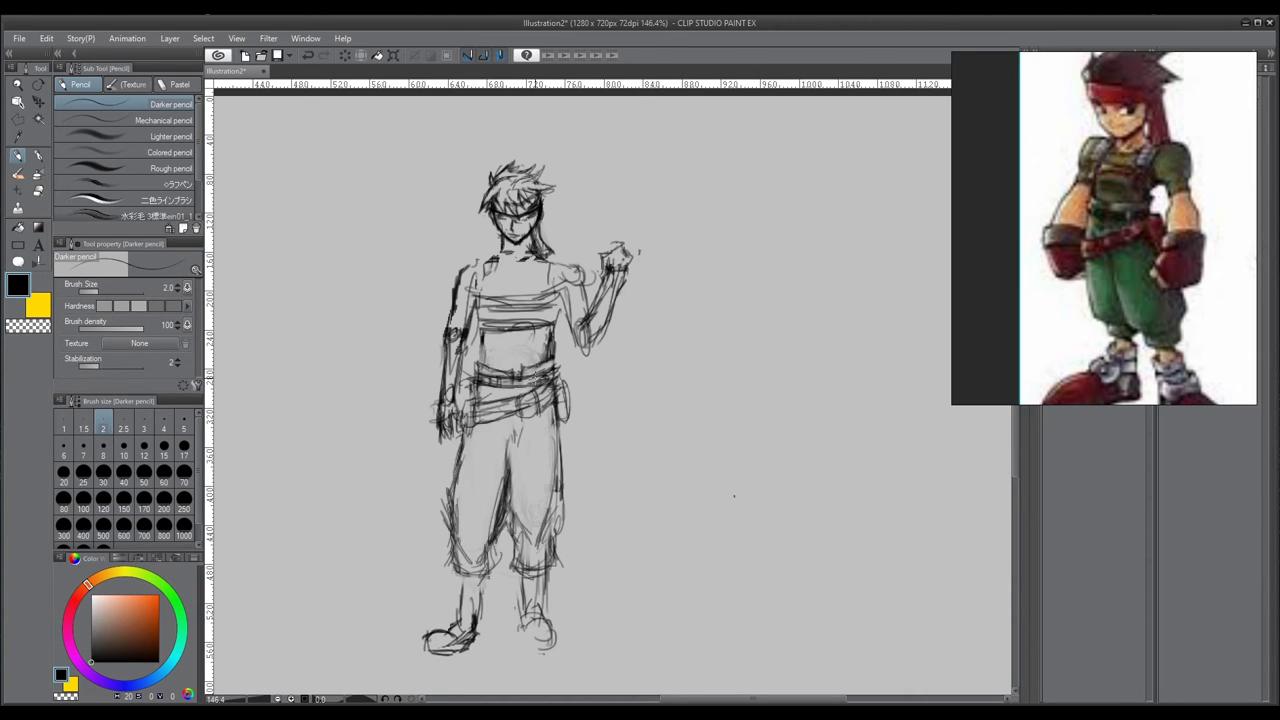
- Erase the horizontal bands across the figure's chest and midriff to leave a plain torso
scroll(500, 446, "down", 1)
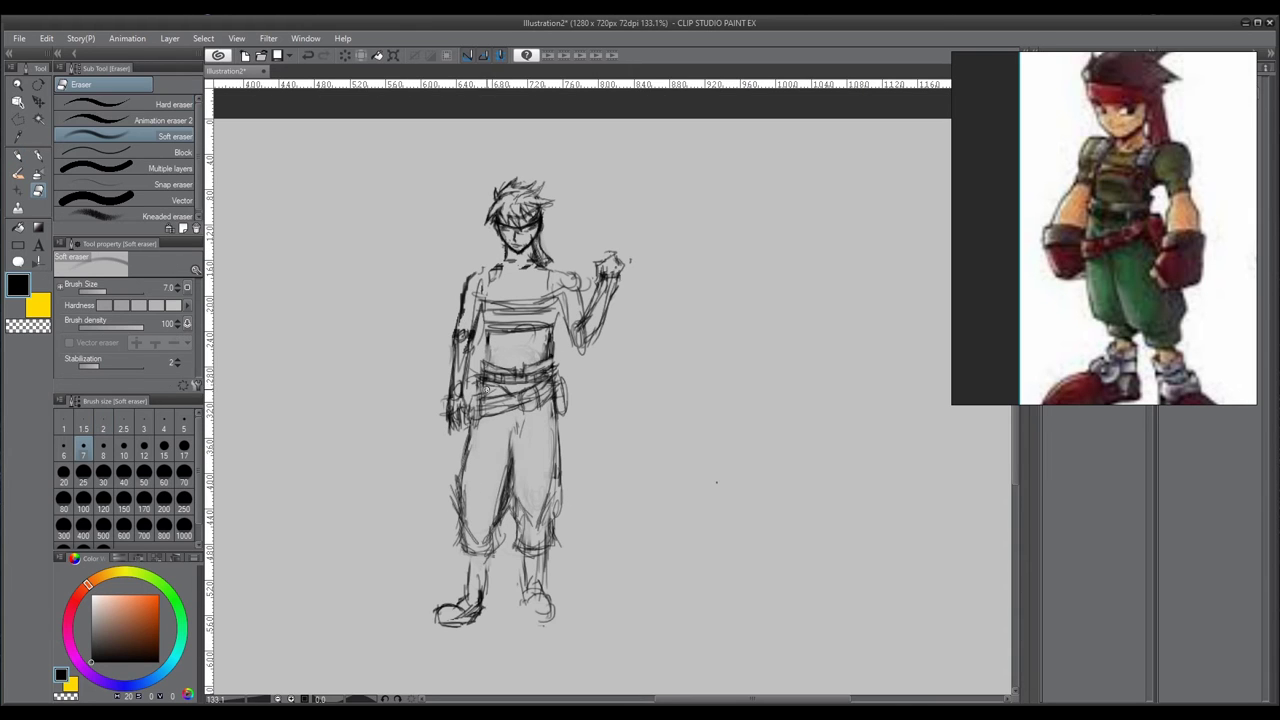
scroll(500, 446, "down", 2)
scroll(519, 342, "up", 1)
key("e")
mouse_move(538, 326)
left_mouse_down()
mouse_move(498, 359)
mouse_move(546, 368)
left_mouse_up()
key("p")
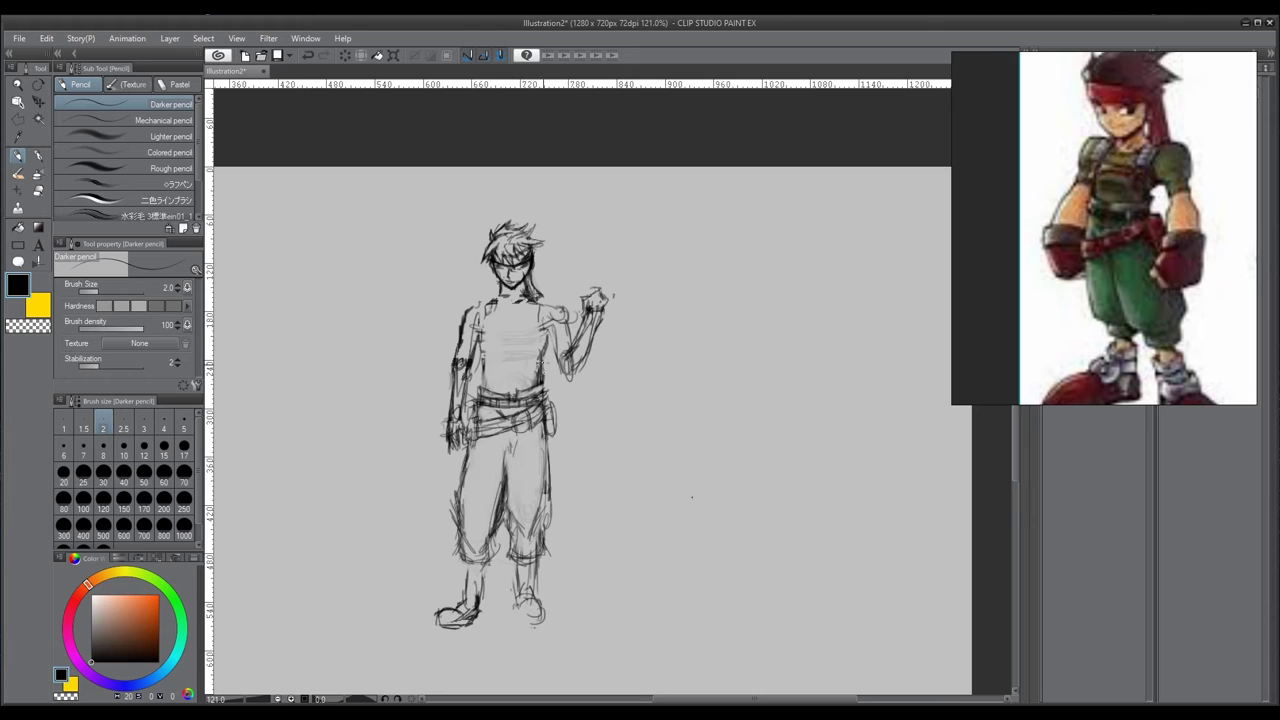
- Sketch the shirt's curved neckline and touch up the lines of the lowered hand beside the belt
scroll(482, 276, "down", 2)
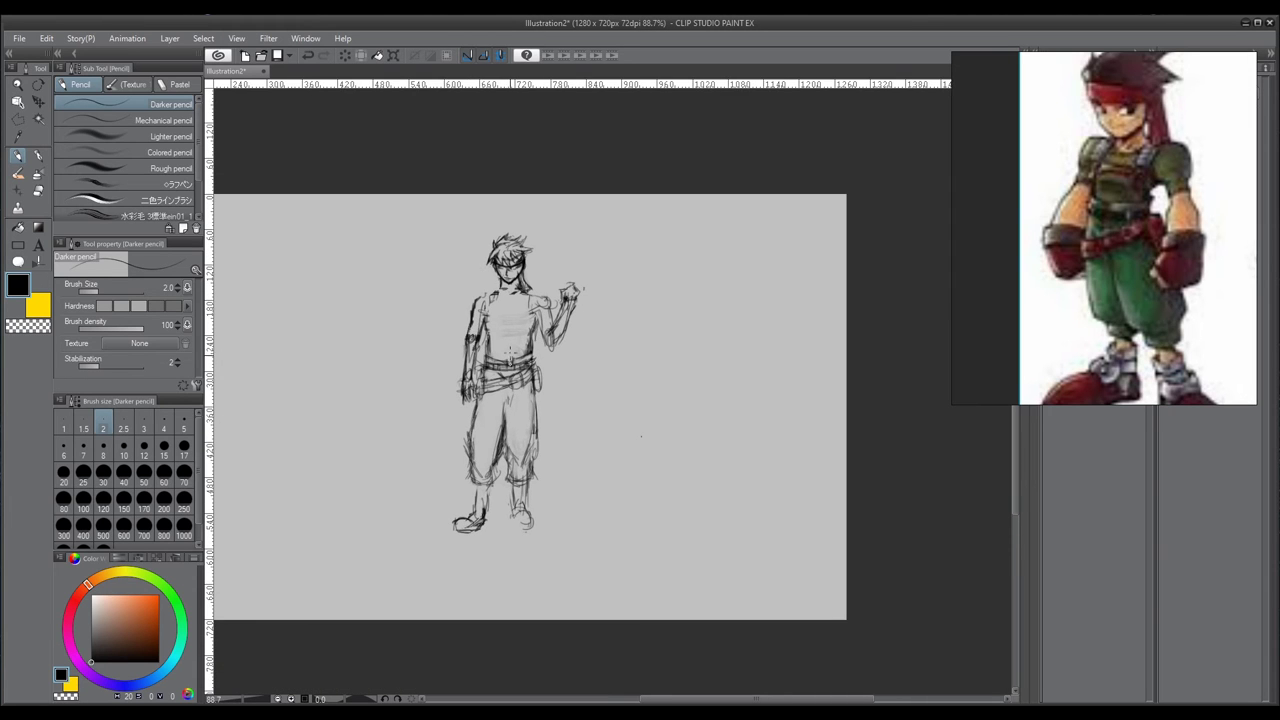
scroll(498, 331, "up", 2)
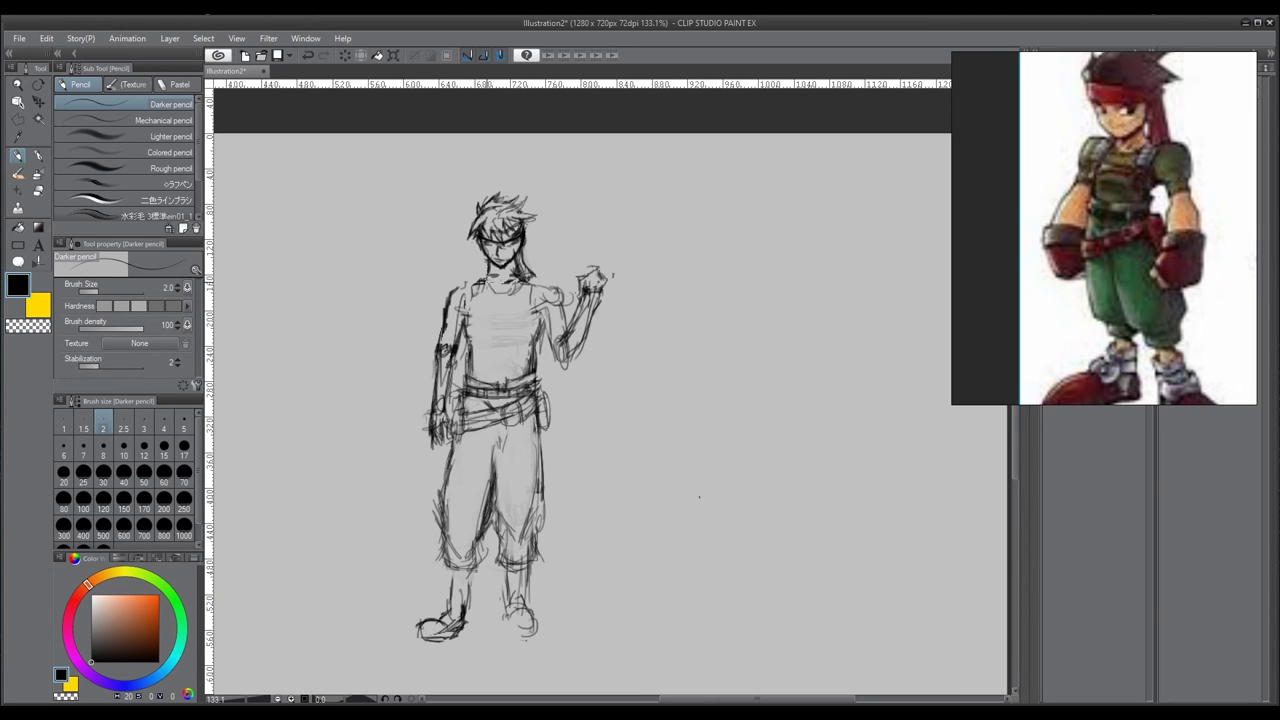
left_click_drag(448, 385, 455, 420)
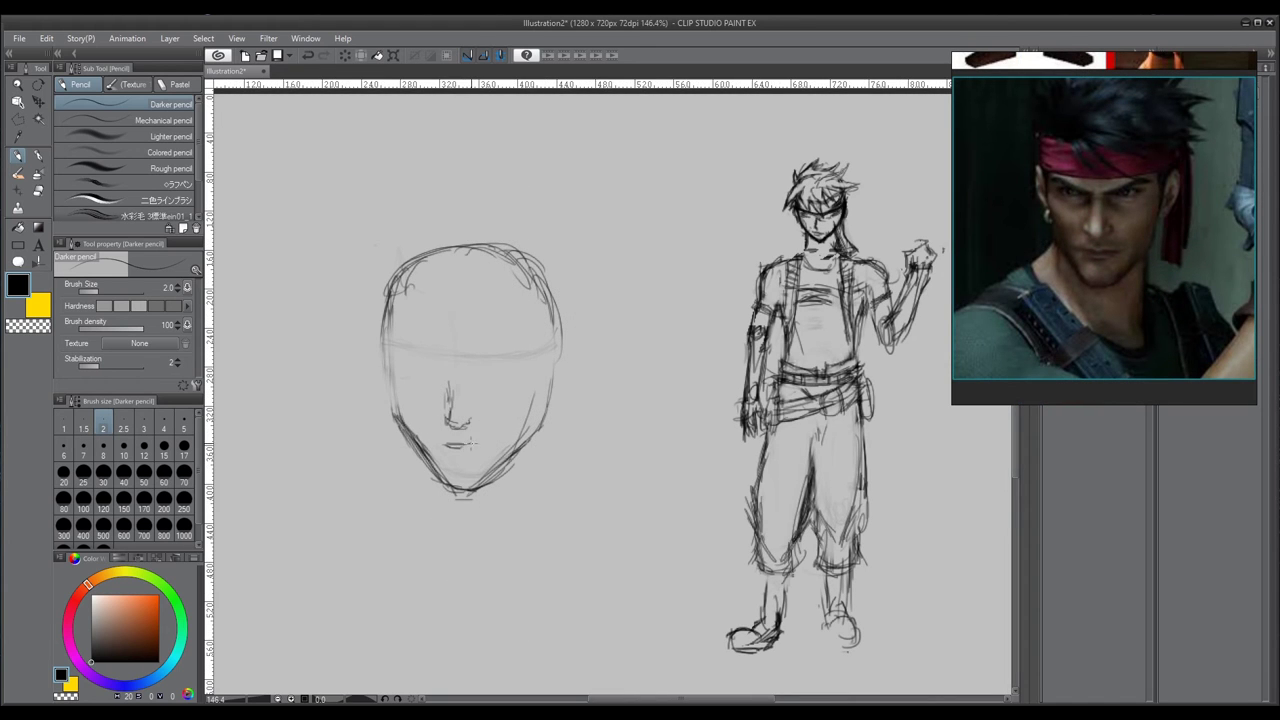
- Sketch the closed mouth and angled cheekbone lines on the large head beside the full figure
scroll(460, 446, "up", 2)
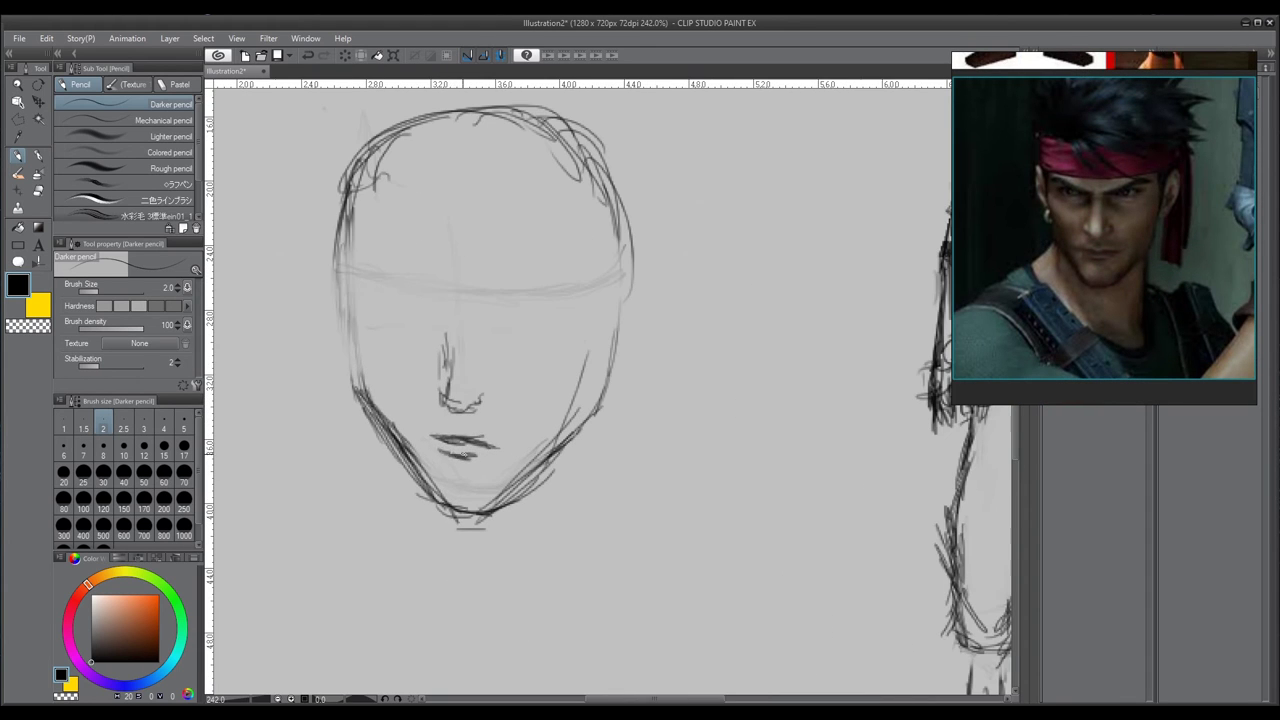
scroll(460, 446, "down", 3)
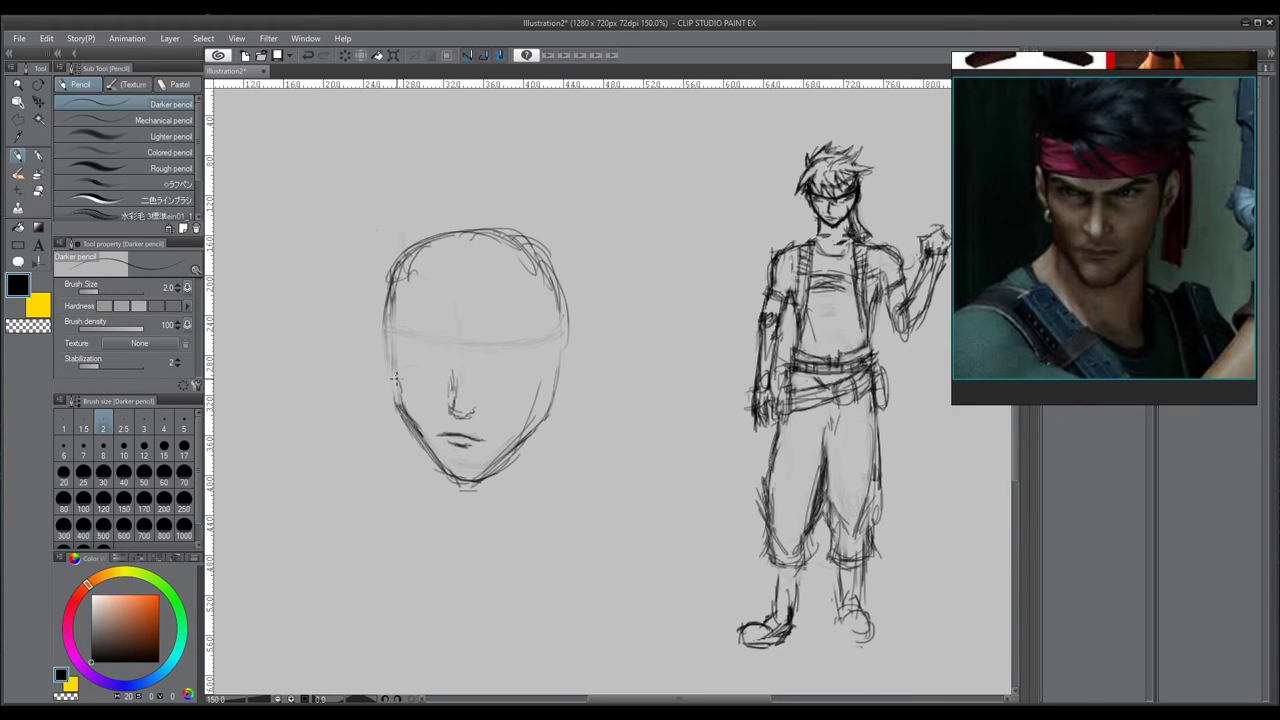
scroll(495, 395, "down", 1)
scroll(482, 372, "up", 2)
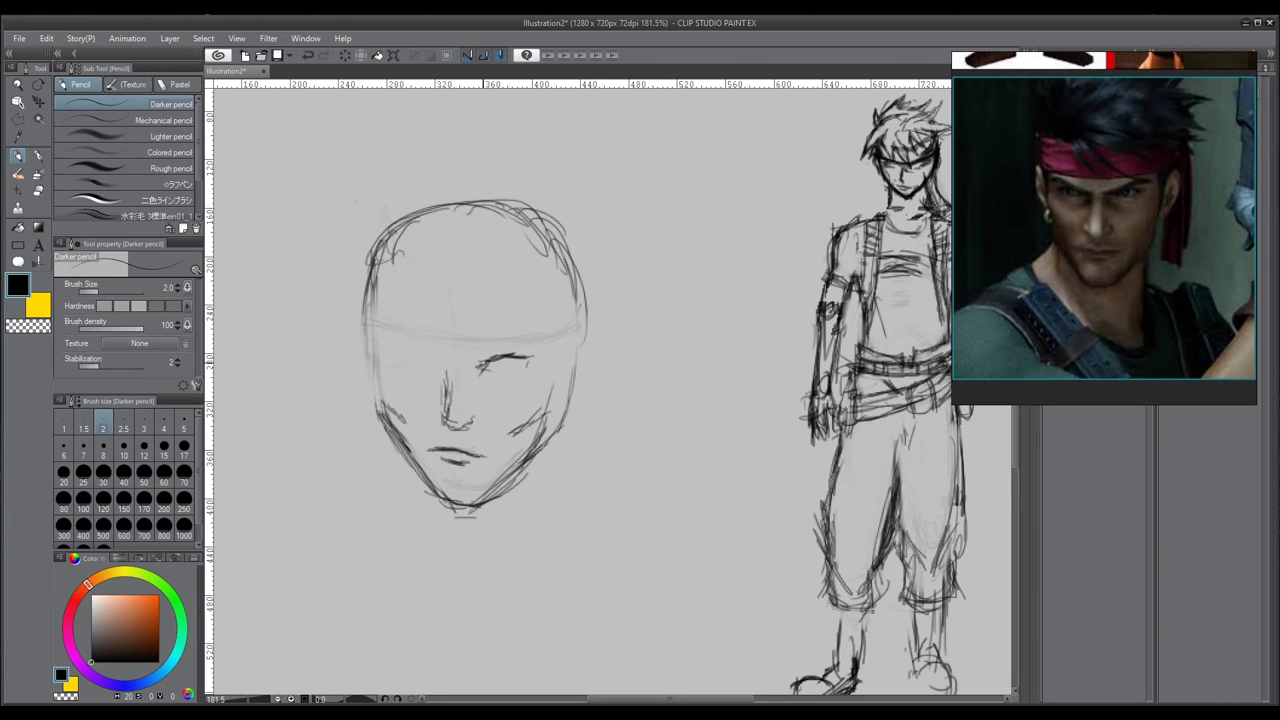
- Sketch two narrow, slanted eyes on the large head below the horizontal guide line
scroll(588, 350, "up", 1)
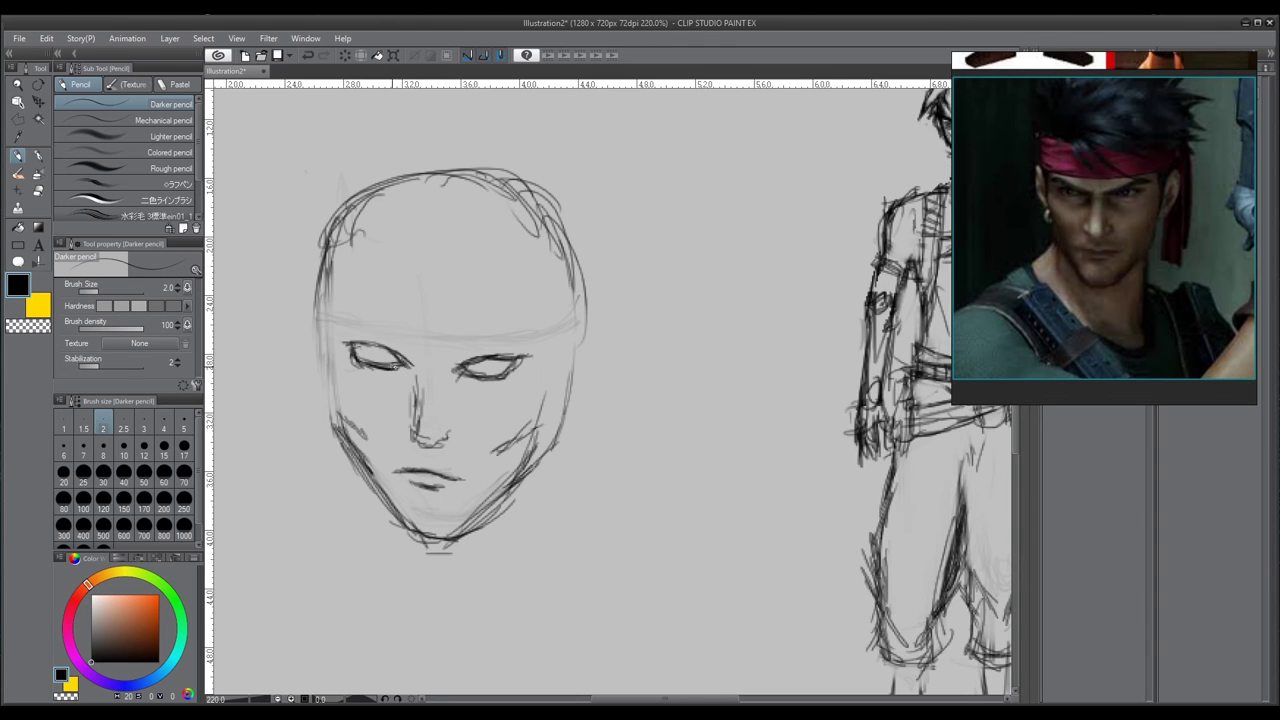
scroll(600, 368, "up", 1)
scroll(600, 368, "down", 2)
scroll(600, 368, "up", 3)
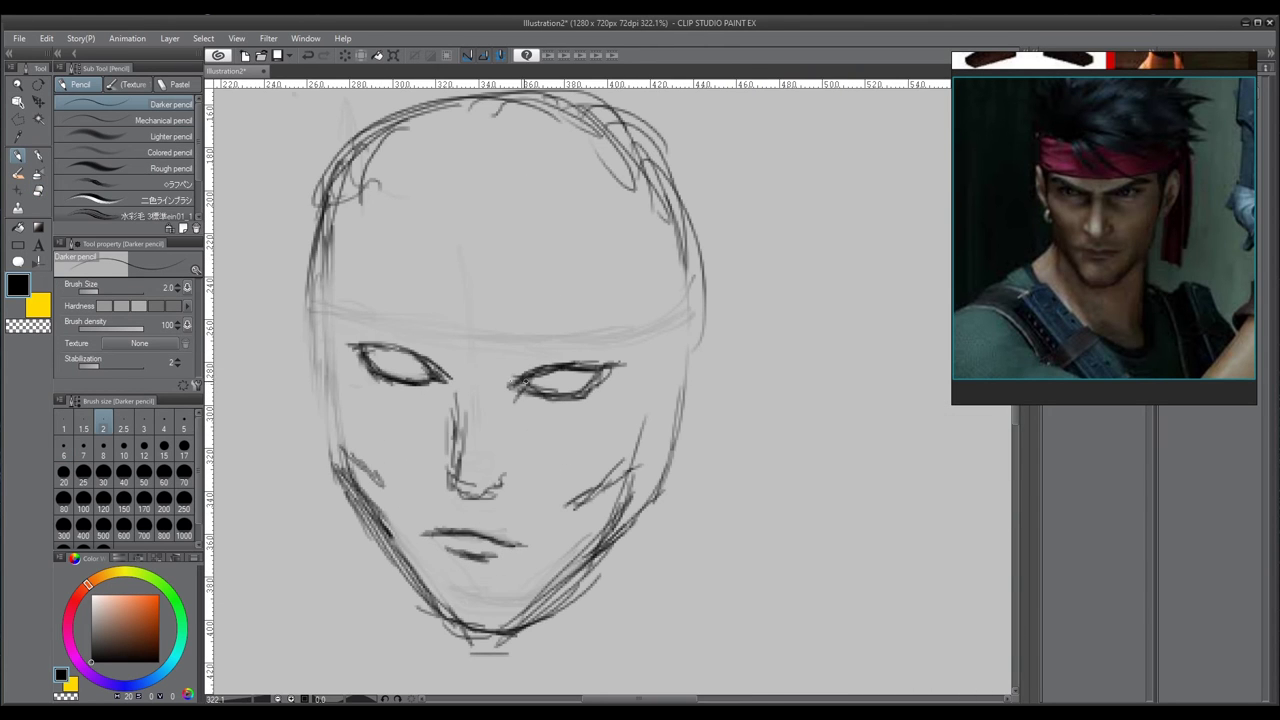
left_click_drag(520, 382, 578, 394)
scroll(480, 388, "down", 3)
scroll(526, 376, "up", 4)
- Erase the stray lines around both eyes and the nose bridge to clean up the eye shapes
key("e")
left_click_drag(462, 404, 546, 396)
scroll(478, 384, "down", 2)
scroll(361, 368, "up", 2)
left_click_drag(362, 368, 424, 399)
scroll(690, 355, "down", 1)
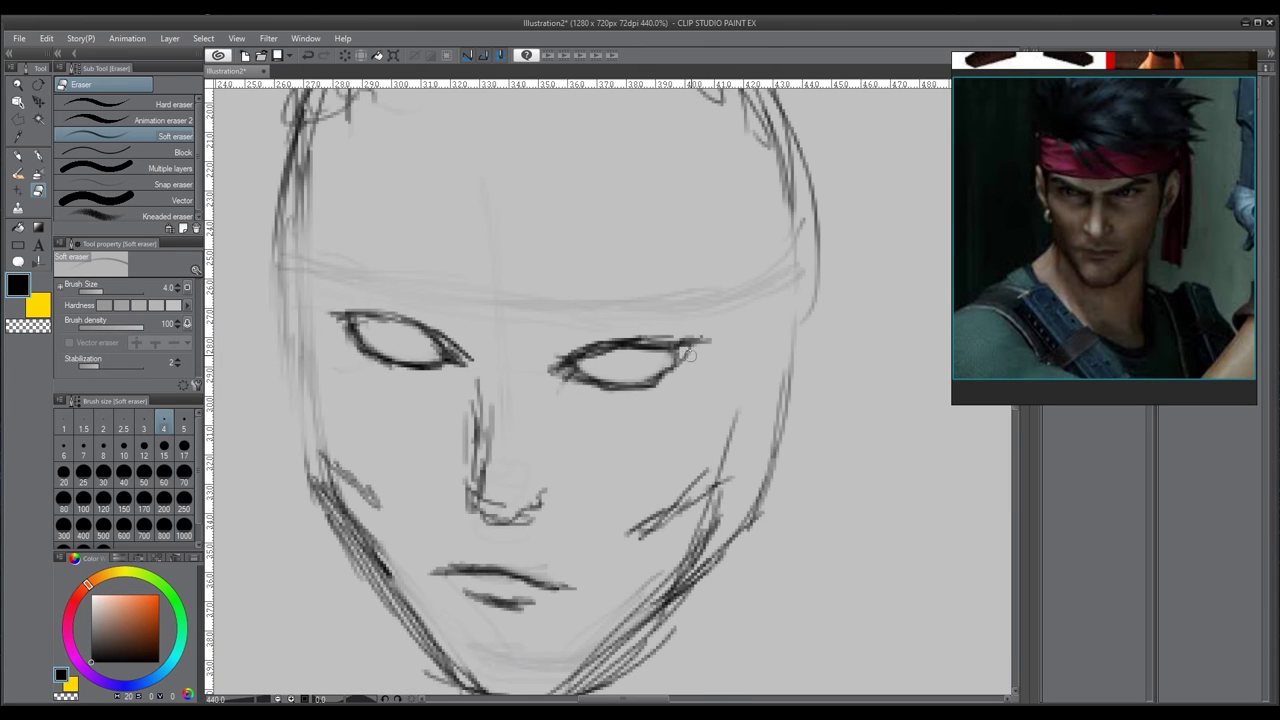
key("p")
scroll(660, 365, "down", 3)
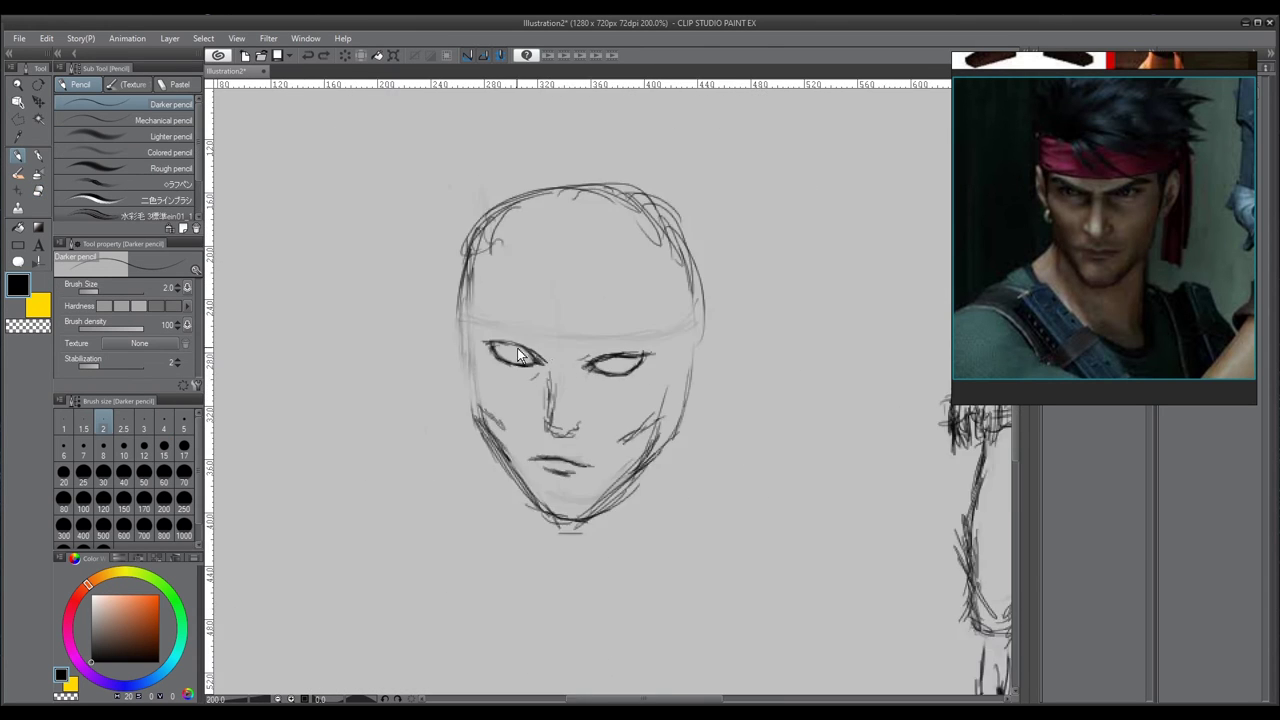
- Undo the last stroke and sketch a thick, angry eyebrow over the large head's right-hand eye
scroll(472, 348, "up", 3)
key("ctrl+z")
mouse_move(472, 352)
left_mouse_down()
mouse_move(502, 381)
mouse_move(650, 384)
left_mouse_up()
scroll(478, 355, "down", 2)
mouse_move(560, 410)
left_mouse_down()
mouse_move(610, 386)
mouse_move(688, 380)
left_mouse_up()
scroll(630, 390, "up", 2)
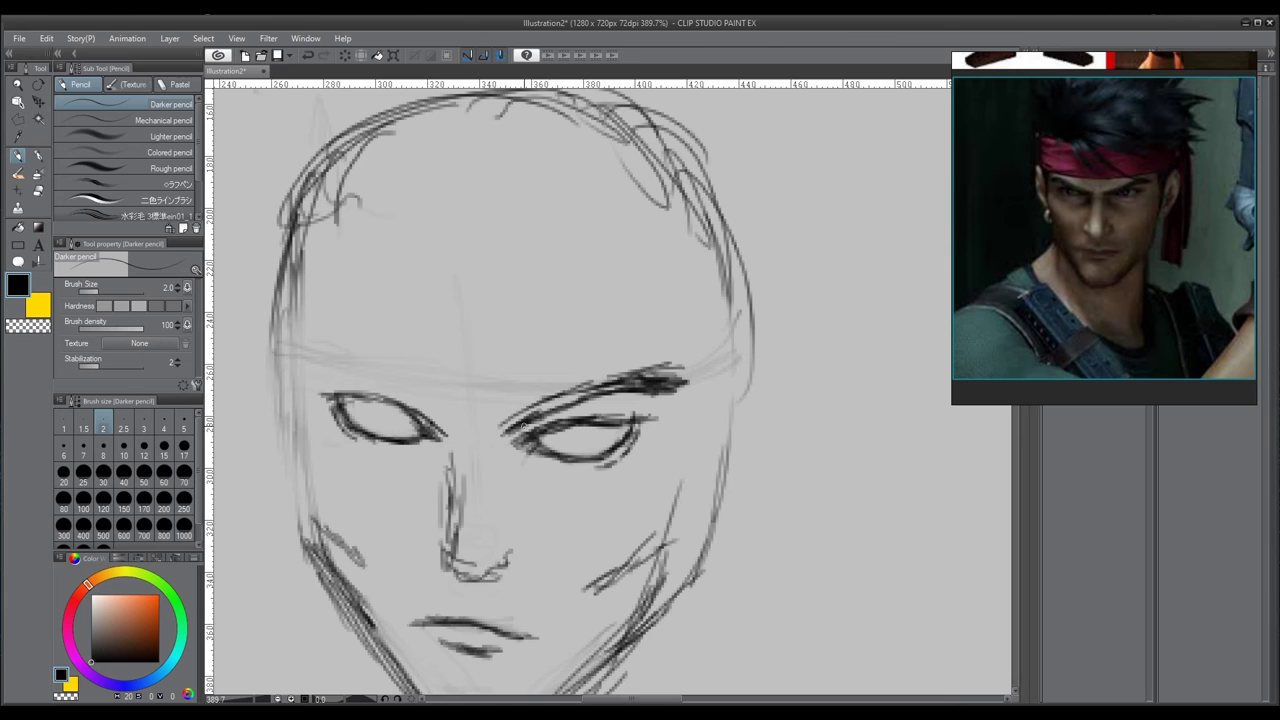
scroll(612, 358, "down", 3)
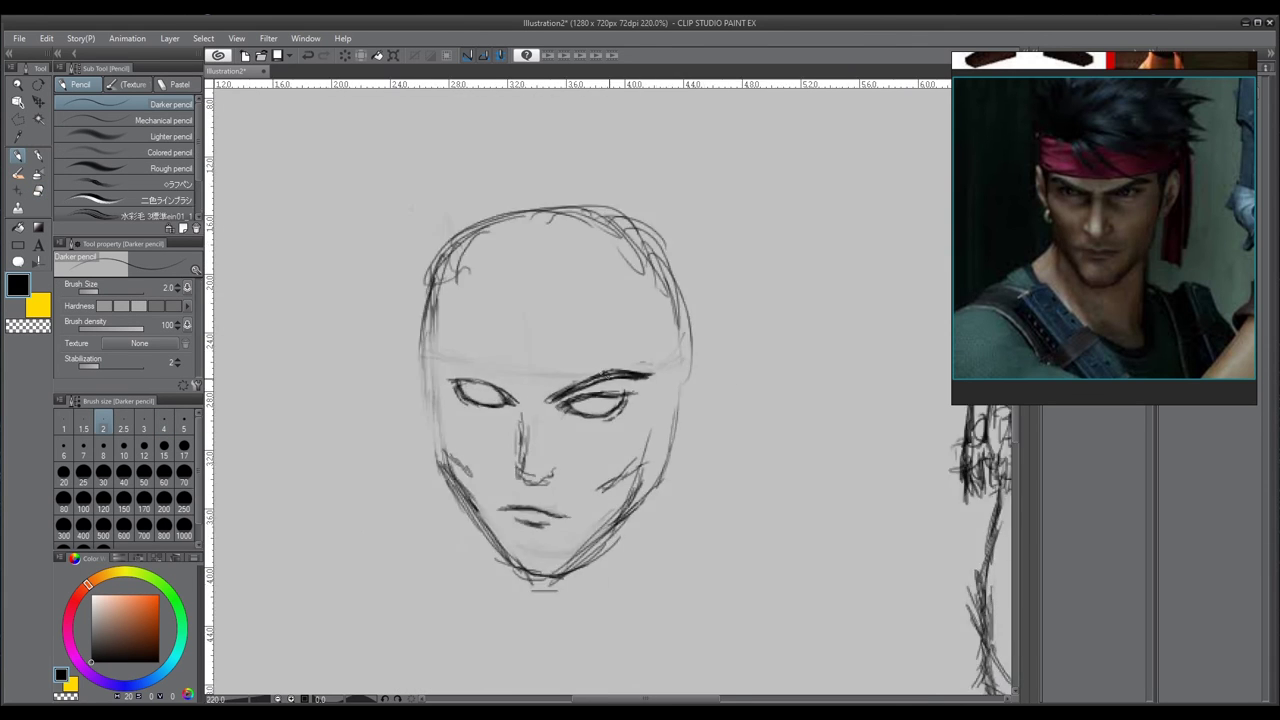
- Sketch a matching slanted eyebrow over the left-hand eye with repeated strokes toward the nose bridge
scroll(613, 360, "up", 2)
scroll(520, 400, "up", 1)
scroll(480, 380, "down", 3)
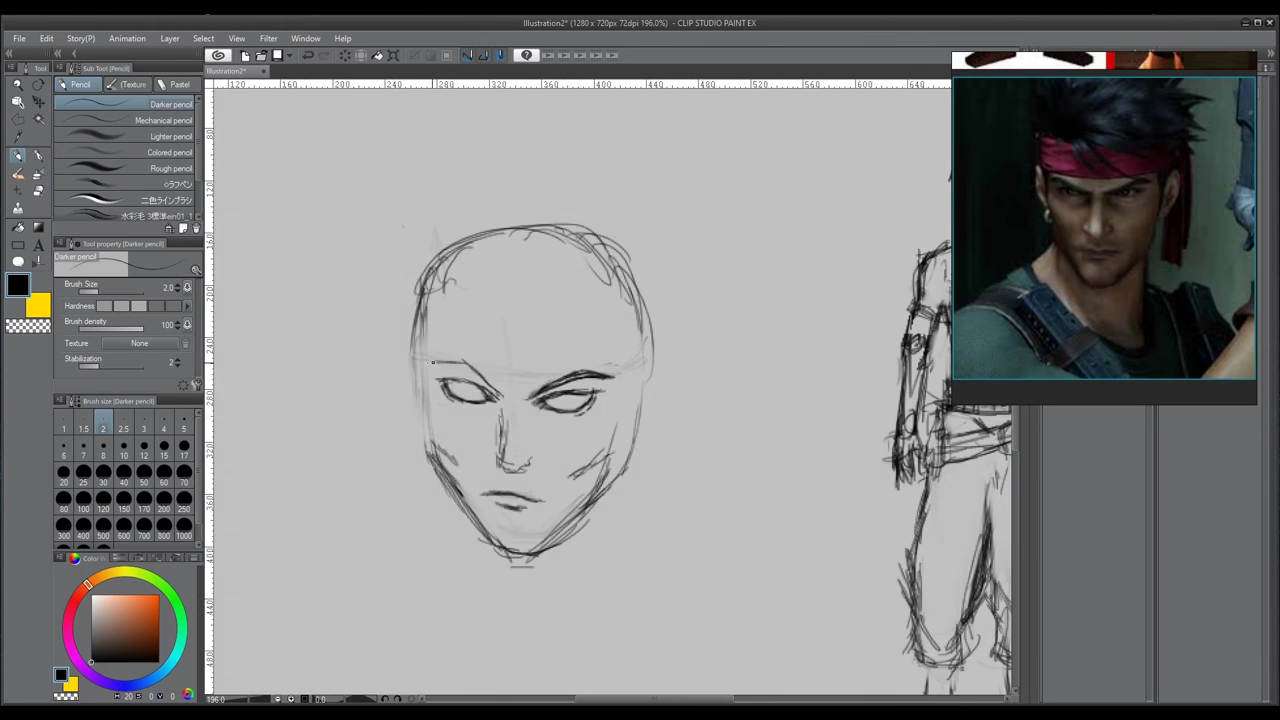
scroll(445, 357, "up", 7)
left_click_drag(402, 360, 456, 371)
left_click_drag(516, 402, 556, 436)
left_click_drag(484, 382, 560, 439)
left_click_drag(403, 364, 500, 393)
left_click_drag(398, 357, 530, 413)
scroll(450, 362, "down", 7)
scroll(580, 396, "up", 3)
mouse_move(385, 366)
left_mouse_down()
mouse_move(469, 395)
mouse_move(502, 424)
left_mouse_up()
- Erase the excess lines between the left-hand eyebrow and eye
key("e")
scroll(468, 400, "up", 5)
left_click_drag(434, 380, 502, 422)
key("p")
scroll(450, 356, "down", 13)
scroll(459, 347, "up", 4)
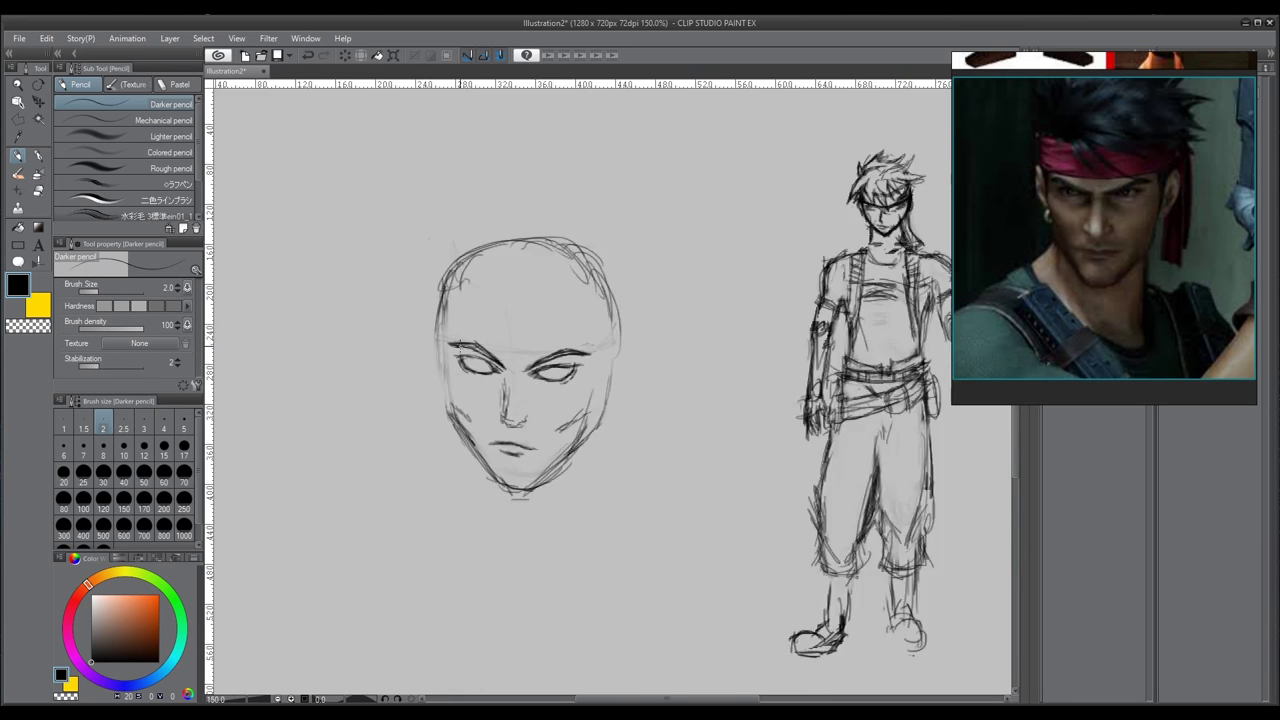
scroll(590, 380, "up", 3)
scroll(560, 400, "down", 1)
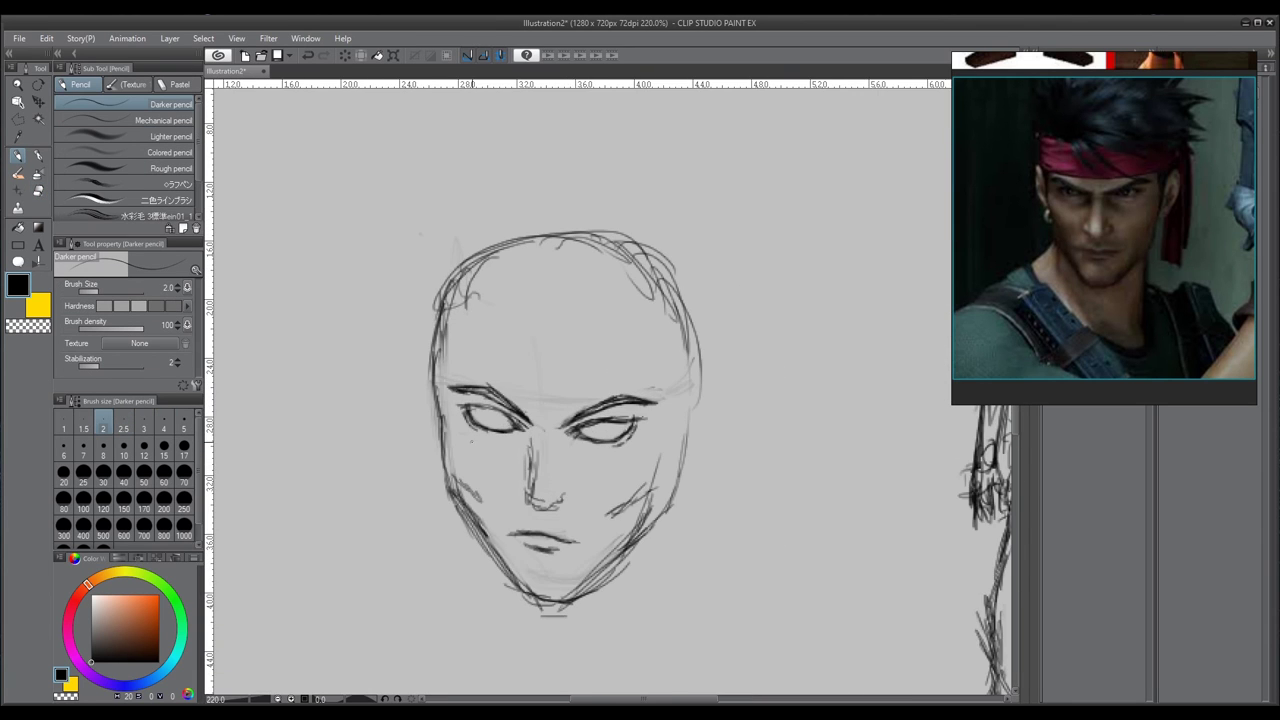
- Erase the angled cheekbone marks on both sides of the large face
key("e")
left_click_drag(458, 478, 480, 500)
left_click_drag(612, 514, 632, 489)
- Redraw the left side of the face from temple to jaw with darker strokes, erasing loose lines between them
key("p")
left_click_drag(442, 418, 449, 486)
key("e")
key("p")
left_click_drag(434, 378, 444, 436)
mouse_move(441, 396)
left_mouse_down()
mouse_move(455, 509)
mouse_move(488, 560)
left_mouse_up()
key("e")
key("p")
mouse_move(463, 490)
left_mouse_down()
mouse_move(511, 561)
mouse_move(505, 579)
left_mouse_up()
- Sketch the headband's curved lower edge across the forehead just above the eyebrows
scroll(500, 480, "down", 2)
scroll(560, 460, "up", 3)
scroll(560, 480, "down", 4)
scroll(450, 480, "up", 2)
left_click_drag(472, 434, 648, 443)
left_click_drag(516, 452, 663, 436)
left_click_drag(432, 418, 583, 455)
scroll(600, 480, "down", 1)
- Enlarge the soft eraser to 20 and fade the outline and cheek marks on the face's right side
key("e")
key("bracketright")
key("bracketright")
key("bracketright")
key("bracketright")
key("bracketright")
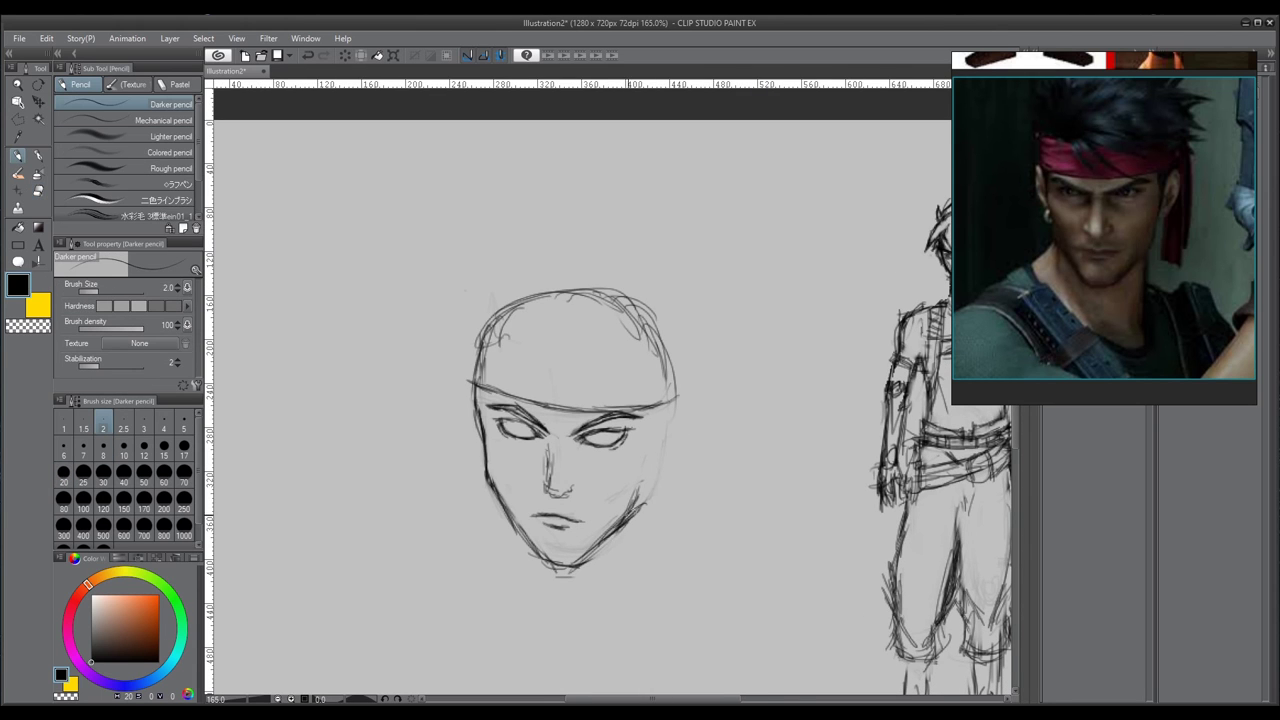
scroll(668, 425, "down", 1)
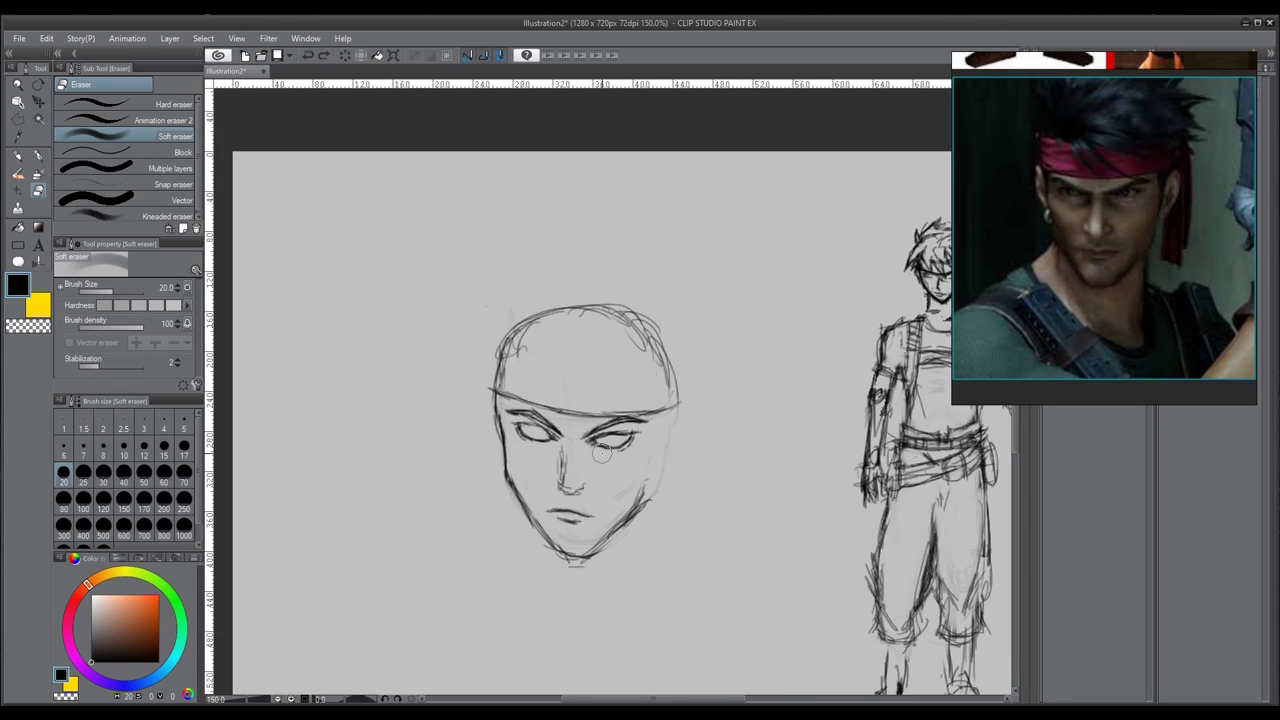
- Clean up the left cheek and redraw the jawline from the left cheek through the chin to the right cheek
key("p")
scroll(602, 470, "up", 3)
scroll(480, 420, "down", 1)
scroll(440, 480, "down", 2)
scroll(410, 420, "up", 2)
key("e")
left_click_drag(422, 447, 446, 473)
key("p")
left_click_drag(401, 432, 464, 511)
left_click_drag(455, 508, 552, 463)
scroll(516, 300, "up", 1)
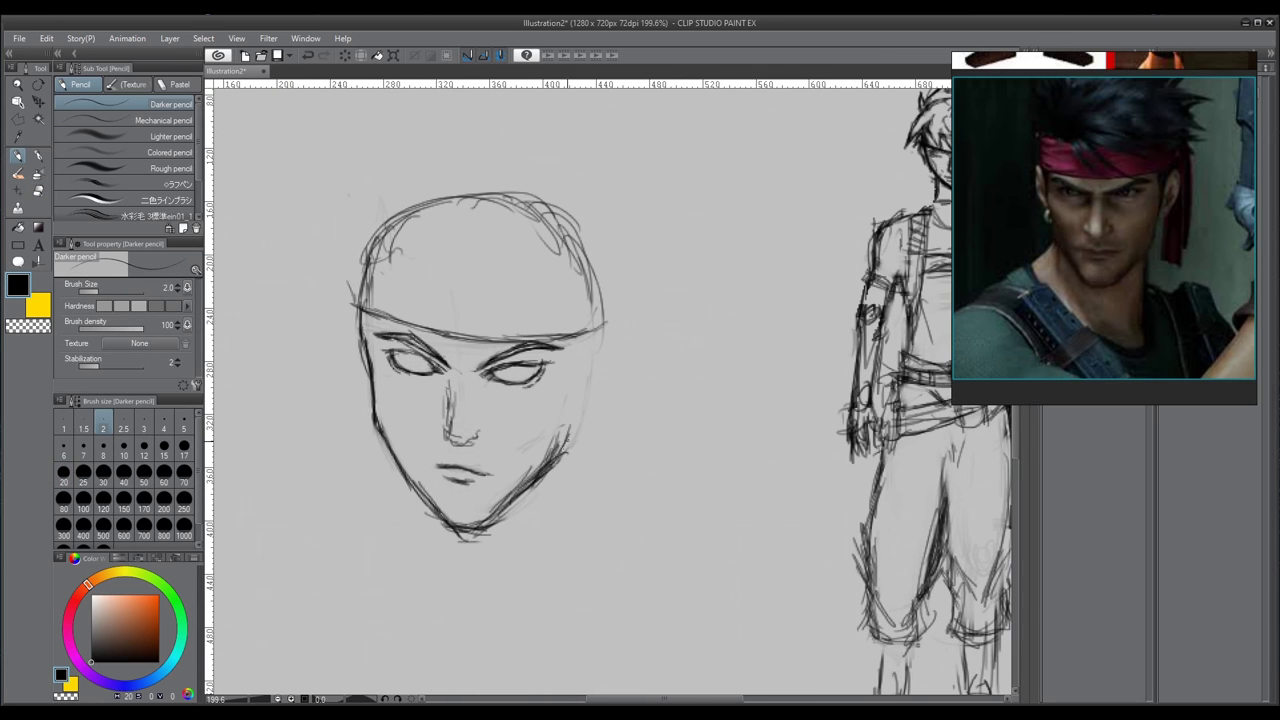
- Undo the last two strokes, rework the right cheek edge and erase excess lines along the right jaw
key("ctrl+z")
key("ctrl+z")
mouse_move(578, 418)
left_mouse_down()
mouse_move(594, 327)
mouse_move(562, 454)
left_mouse_up()
key("e")
left_click_drag(499, 494, 545, 468)
key("p")
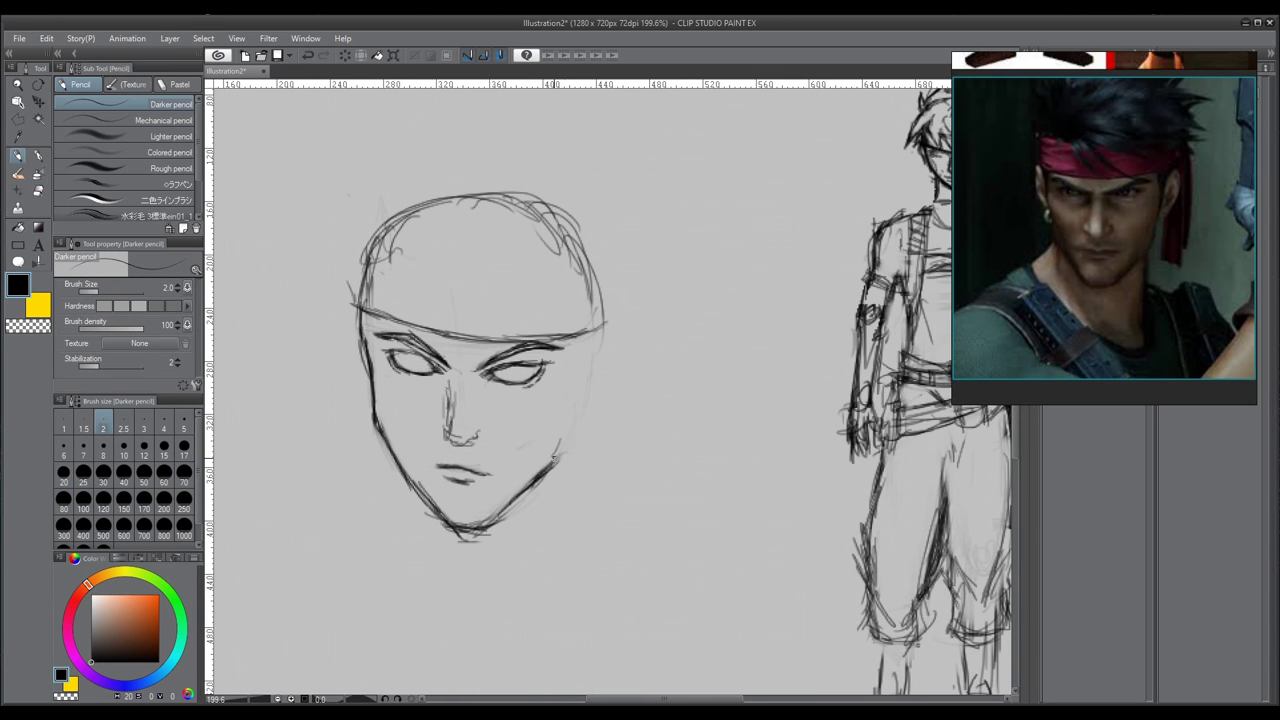
- Redraw the right cheek edge from the headband to the jaw and sketch the ear beside it
left_click_drag(579, 389, 594, 334)
mouse_move(574, 440)
left_mouse_down()
mouse_move(596, 332)
mouse_move(590, 428)
left_mouse_up()
left_click_drag(560, 390, 534, 382)
scroll(511, 352, "down", 2)
left_click_drag(577, 330, 565, 396)
left_click_drag(470, 350, 500, 354)
- Sketch the ear on the face's left side and add short cheekbone lines on the cheeks
left_click_drag(388, 328, 404, 394)
scroll(400, 360, "down", 1)
left_click_drag(544, 332, 532, 366)
scroll(430, 310, "up", 2)
scroll(400, 320, "down", 1)
left_click_drag(394, 401, 414, 417)
scroll(376, 400, "up", 1)
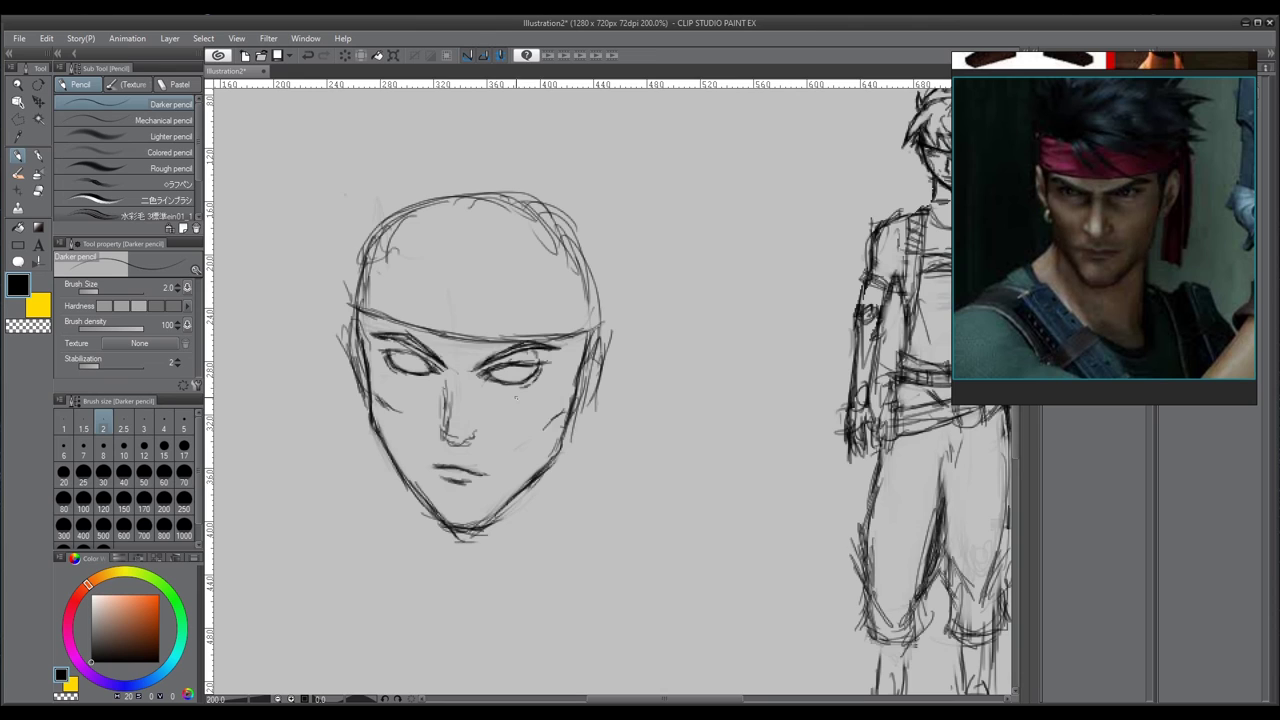
- Undo and rework the cheekbone lines, softening the one on the right cheek with the soft eraser
key("ctrl+z")
left_click_drag(382, 398, 498, 396)
scroll(498, 396, "up", 1)
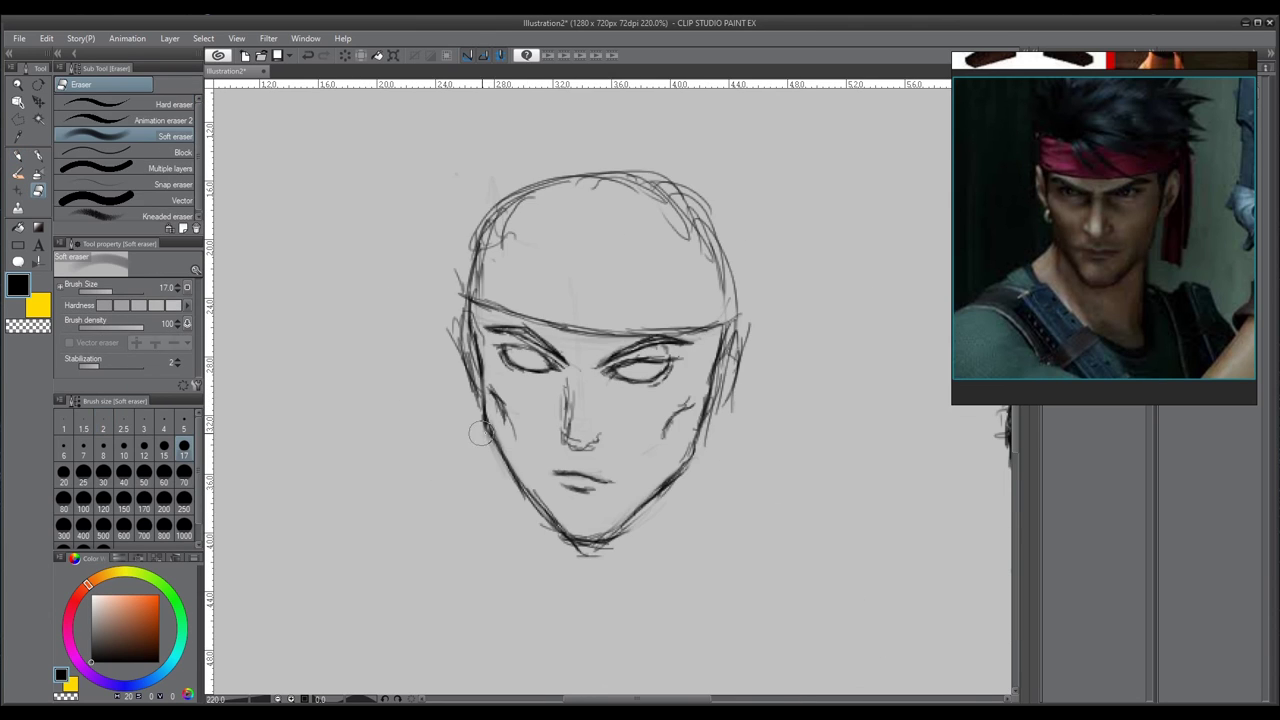
key("ctrl+z")
scroll(600, 425, "down", 2)
key("e")
mouse_move(676, 408)
left_mouse_down()
mouse_move(663, 434)
mouse_move(655, 427)
left_mouse_up()
key("p")
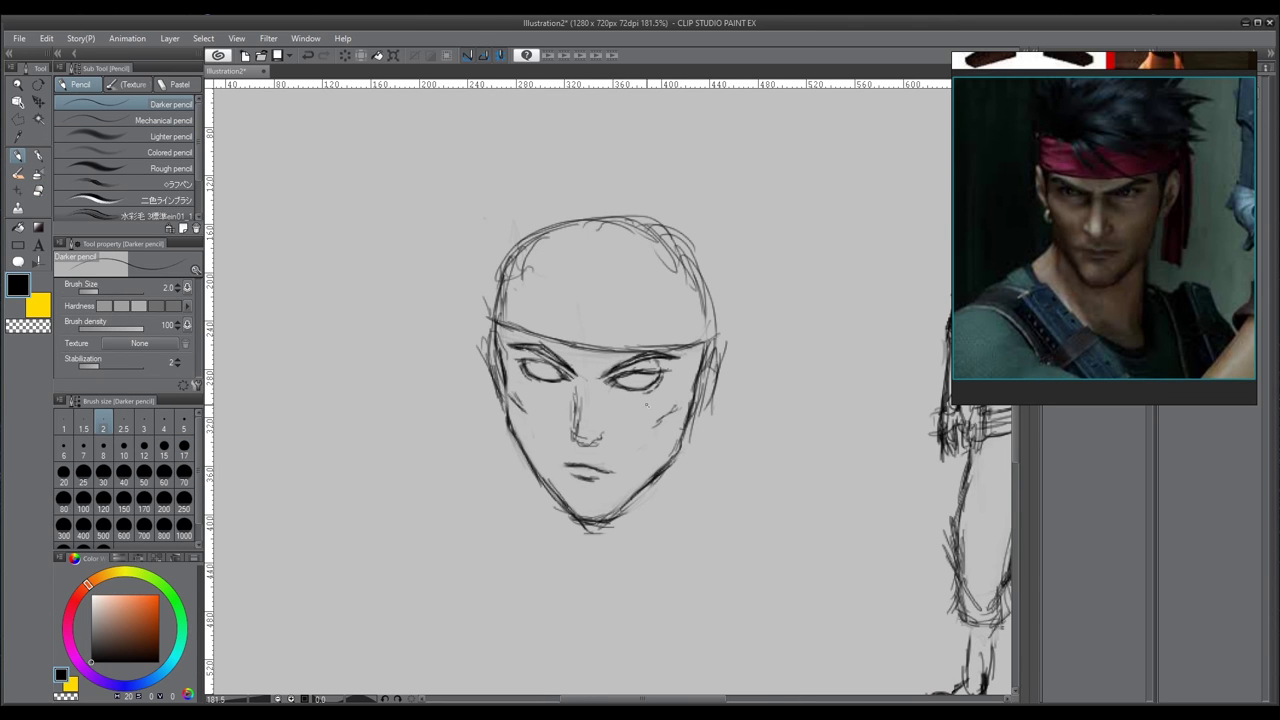
- Add short stubble strokes along the chin and lower jaw and around the mouth with the darker pencil
scroll(480, 451, "up", 3)
mouse_move(590, 525)
left_mouse_down()
mouse_move(481, 450)
mouse_move(465, 466)
left_mouse_up()
mouse_move(469, 433)
left_mouse_down()
mouse_move(478, 448)
mouse_move(454, 442)
left_mouse_up()
left_click_drag(481, 428, 484, 442)
scroll(447, 368, "down", 7)
scroll(440, 374, "up", 6)
left_click_drag(509, 348, 520, 352)
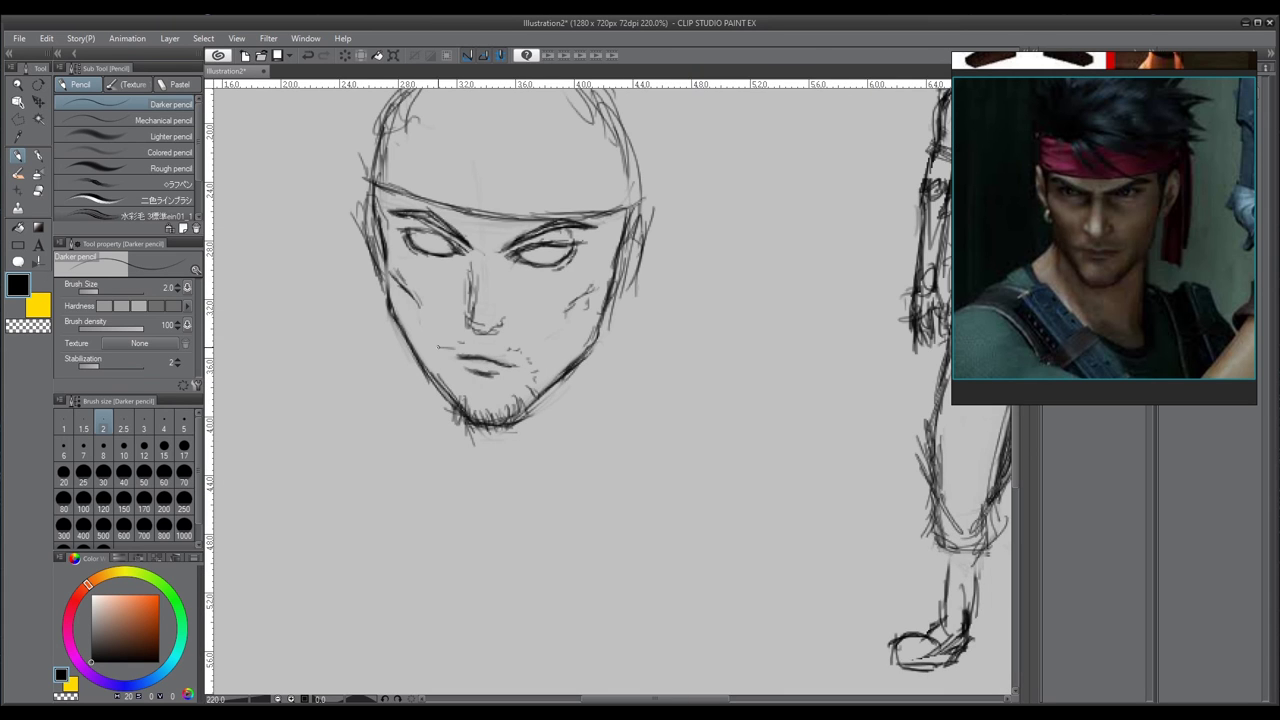
left_click_drag(532, 398, 521, 406)
- Draw the irises and pupils inside both eyes
scroll(458, 355, "down", 8)
left_click_drag(526, 365, 518, 350)
scroll(495, 305, "up", 11)
left_click_drag(509, 336, 519, 346)
key("ctrl+0")
scroll(540, 330, "up", 3)
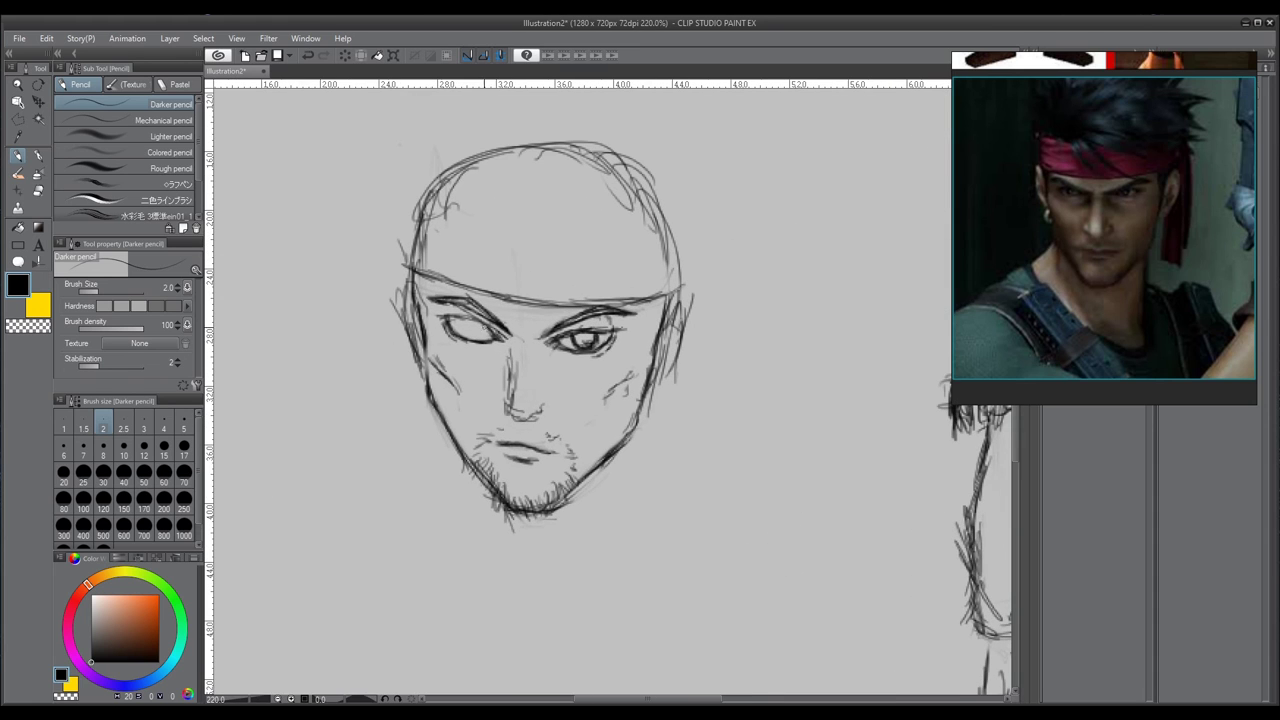
scroll(560, 340, "up", 3)
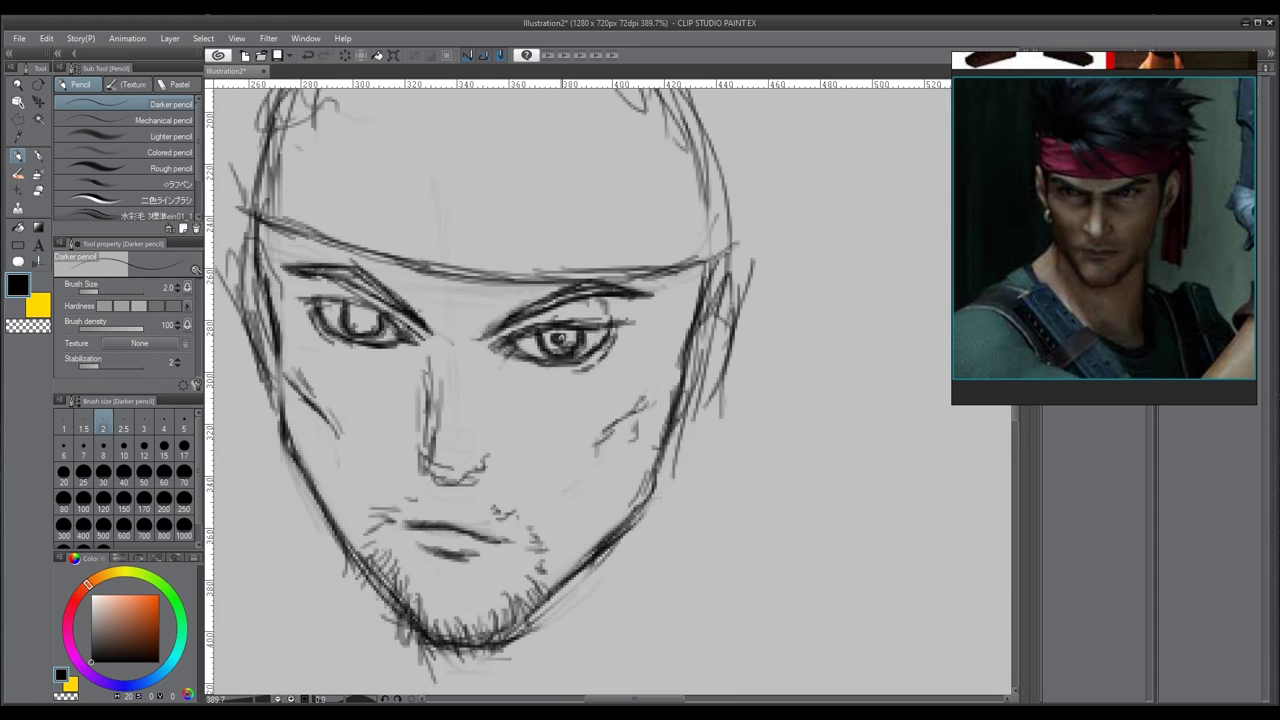
left_click_drag(362, 319, 361, 322)
- Reduce the soft eraser to 1 for tiny pupil highlights, then use it at size 5 to clean up around the right eye
key("e")
scroll(361, 318, "down", 2)
scroll(529, 340, "up", 4)
key("bracketleft")
key("bracketleft")
key("bracketleft")
key("bracketleft")
key("bracketleft")
key("bracketleft")
left_click_drag(529, 345, 604, 337)
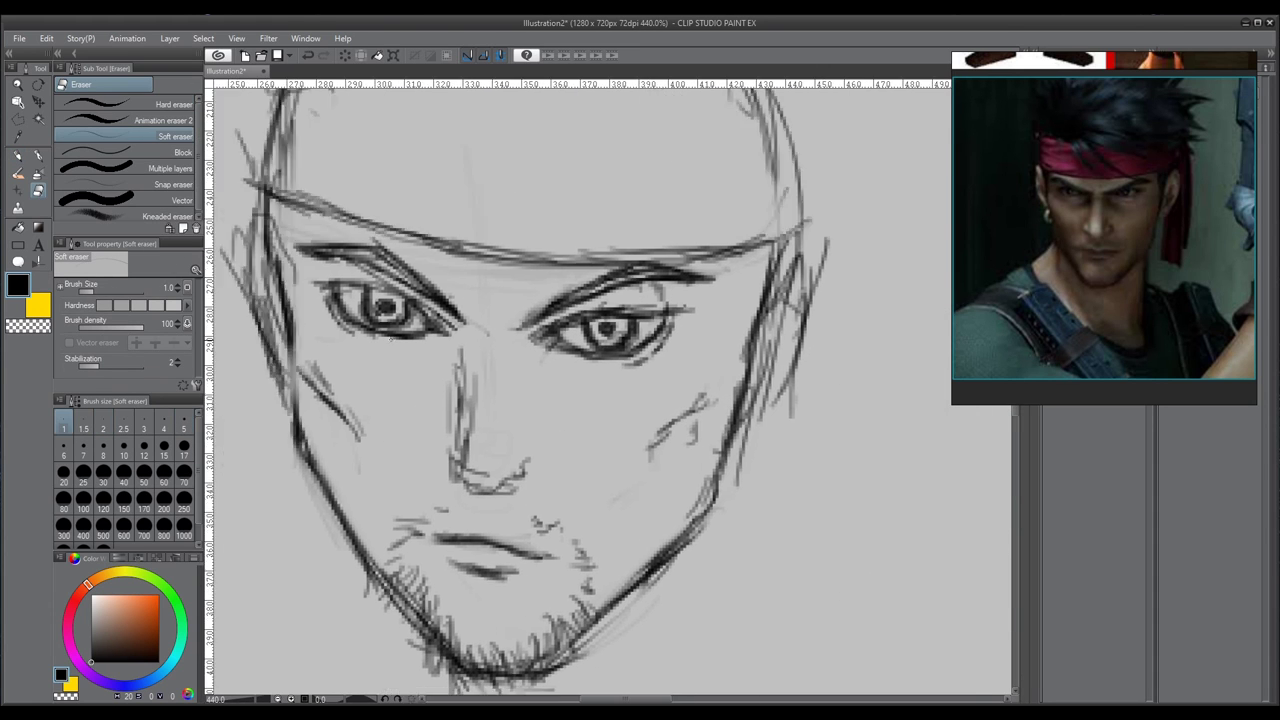
left_click_drag(377, 308, 377, 319)
key("p")
key("e")
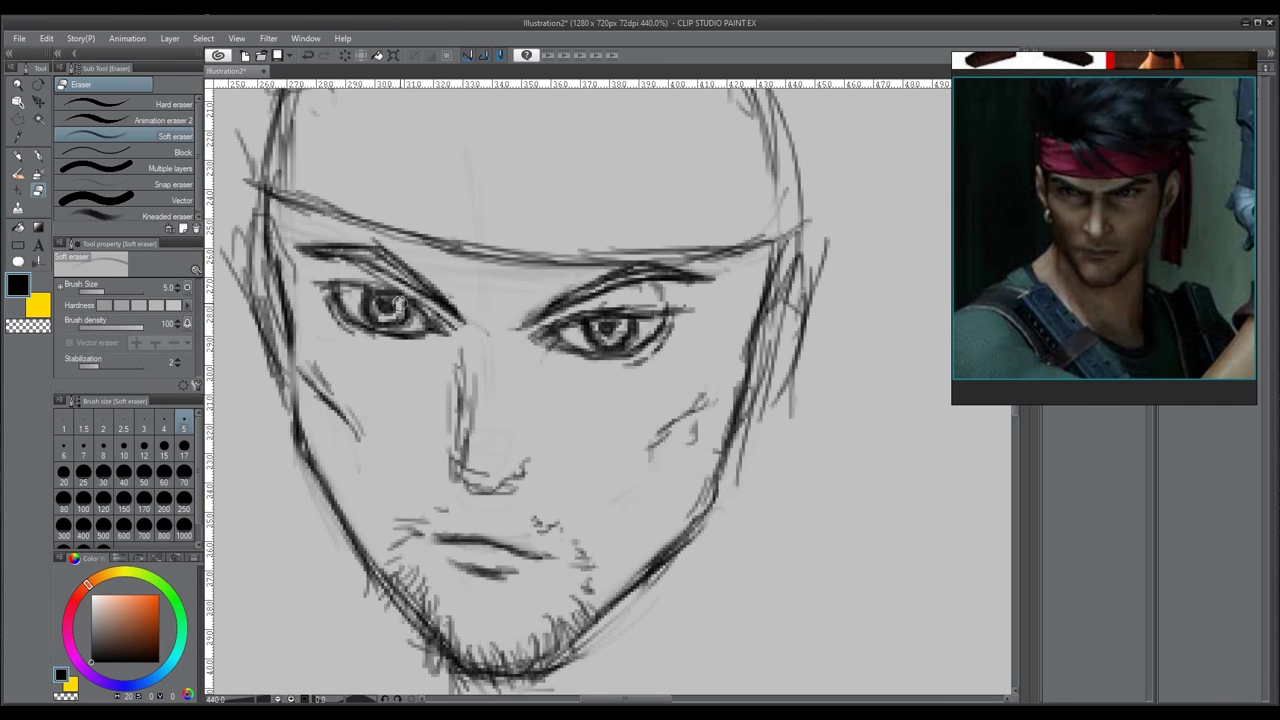
left_click(629, 323)
scroll(589, 308, "down", 5)
scroll(545, 303, "up", 4)
- Refine the eyes, eyebrows and nose with the darker pencil
key("p")
mouse_move(504, 302)
left_mouse_down()
mouse_move(556, 320)
mouse_move(542, 310)
left_mouse_up()
left_click_drag(638, 334, 672, 318)
scroll(622, 308, "up", 1)
left_click_drag(524, 326, 543, 341)
mouse_move(468, 312)
left_mouse_down()
mouse_move(512, 320)
mouse_move(542, 406)
mouse_move(557, 395)
left_mouse_up()
scroll(565, 335, "down", 5)
scroll(628, 295, "up", 2)
key("e")
key("p")
scroll(595, 330, "down", 2)
scroll(592, 400, "up", 3)
key("e")
scroll(525, 490, "down", 3)
key("p")
- Draw the headband's upper edge and strengthen its lower edge so it forms a band across the forehead
left_click_drag(441, 318, 459, 327)
left_click_drag(421, 345, 523, 362)
left_click_drag(420, 318, 560, 332)
left_click_drag(480, 328, 576, 326)
mouse_move(434, 352)
left_mouse_down()
mouse_move(594, 360)
mouse_move(587, 374)
left_mouse_up()
scroll(602, 340, "up", 4)
key("e")
key("p")
scroll(600, 345, "down", 3)
scroll(466, 360, "up", 2)
- Sketch strands of hair falling over the middle of the headband toward the brow
left_click_drag(480, 304, 523, 378)
left_click_drag(508, 314, 541, 385)
mouse_move(512, 308)
left_mouse_down()
mouse_move(544, 386)
mouse_move(562, 353)
left_mouse_up()
mouse_move(506, 324)
left_mouse_down()
mouse_move(574, 362)
mouse_move(600, 445)
left_mouse_up()
- Sketch the neck and shoulder lines below the jaw and the loose headband tails behind the right ear
scroll(518, 270, "down", 5)
scroll(500, 272, "up", 2)
mouse_move(560, 396)
left_mouse_down()
mouse_move(618, 450)
mouse_move(545, 448)
left_mouse_up()
scroll(530, 400, "up", 2)
mouse_move(498, 362)
left_mouse_down()
mouse_move(486, 452)
mouse_move(452, 450)
left_mouse_up()
left_click_drag(626, 404, 572, 446)
left_click_drag(488, 414, 458, 450)
scroll(570, 300, "down", 2)
scroll(513, 242, "up", 5)
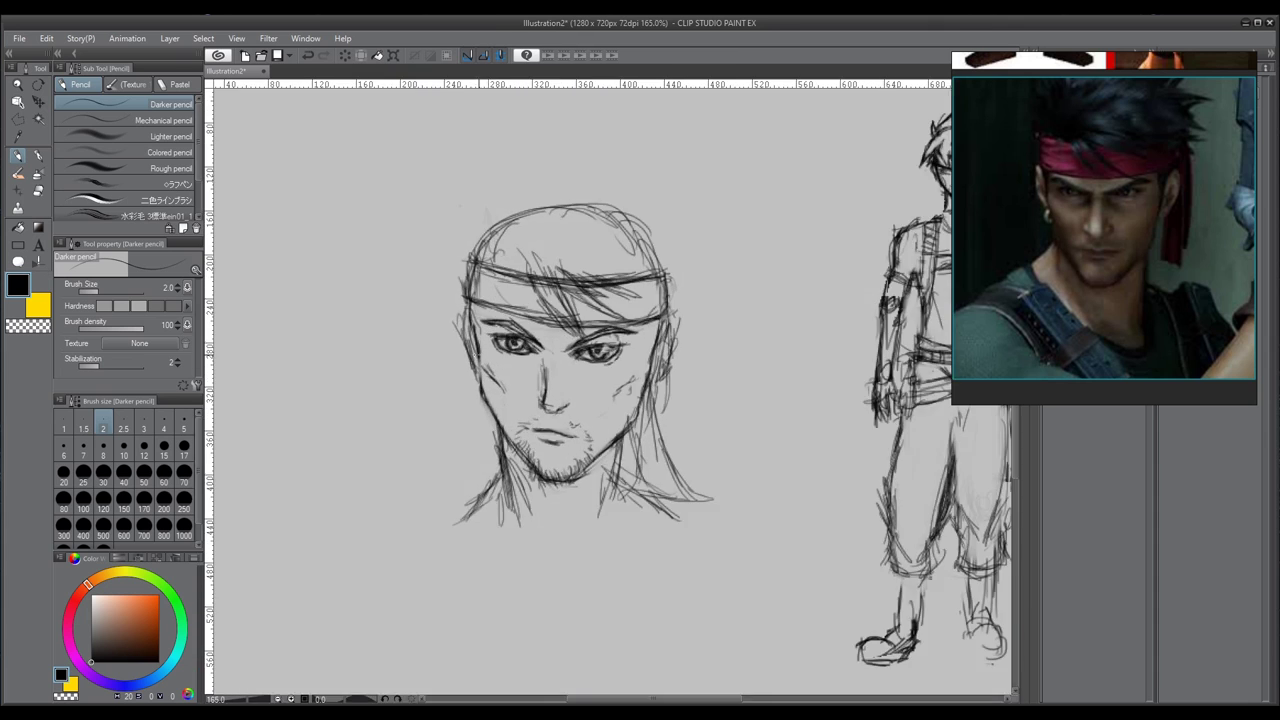
- Select the right eye and eyebrow with a polyline marquee, transform them slightly outward from the nose and clear the selection
scroll(540, 300, "down", 5)
scroll(500, 250, "up", 4)
key("m")
left_click(605, 350)
left_click(577, 360)
double_click(583, 396)
left_click(649, 344)
double_click(649, 344)
left_click(655, 372)
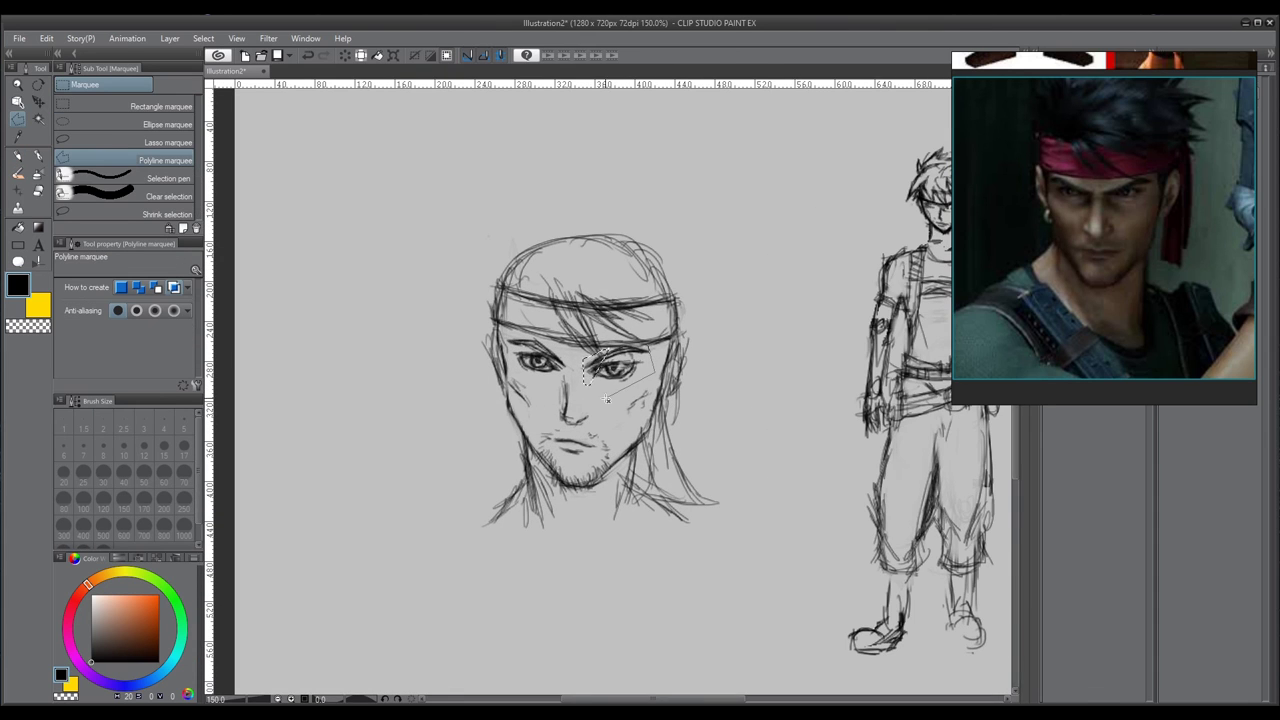
left_click(612, 399)
double_click(610, 349)
key("ctrl+t")
left_click_drag(624, 373, 629, 371)
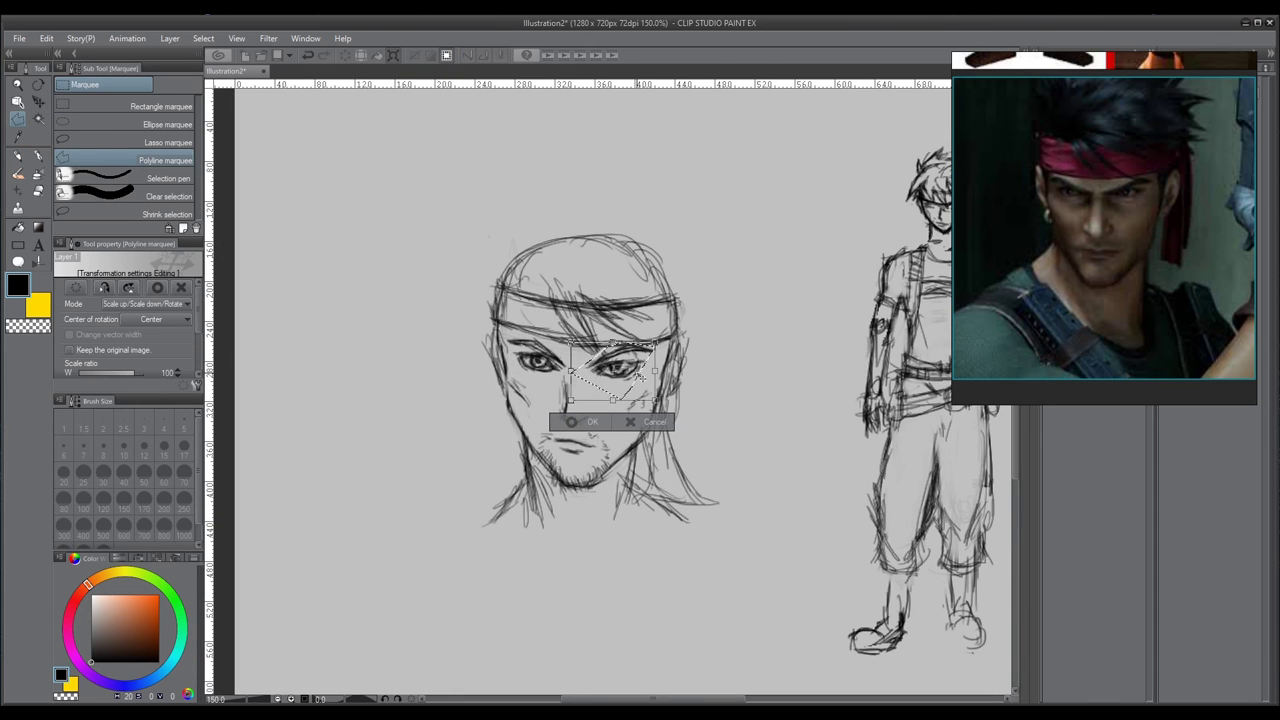
key("Return")
key("ctrl+d")
- Sketch spiky hair strands rising from the crown and sweeping toward the right side of the head
scroll(605, 309, "down", 6)
scroll(617, 297, "up", 2)
key("p")
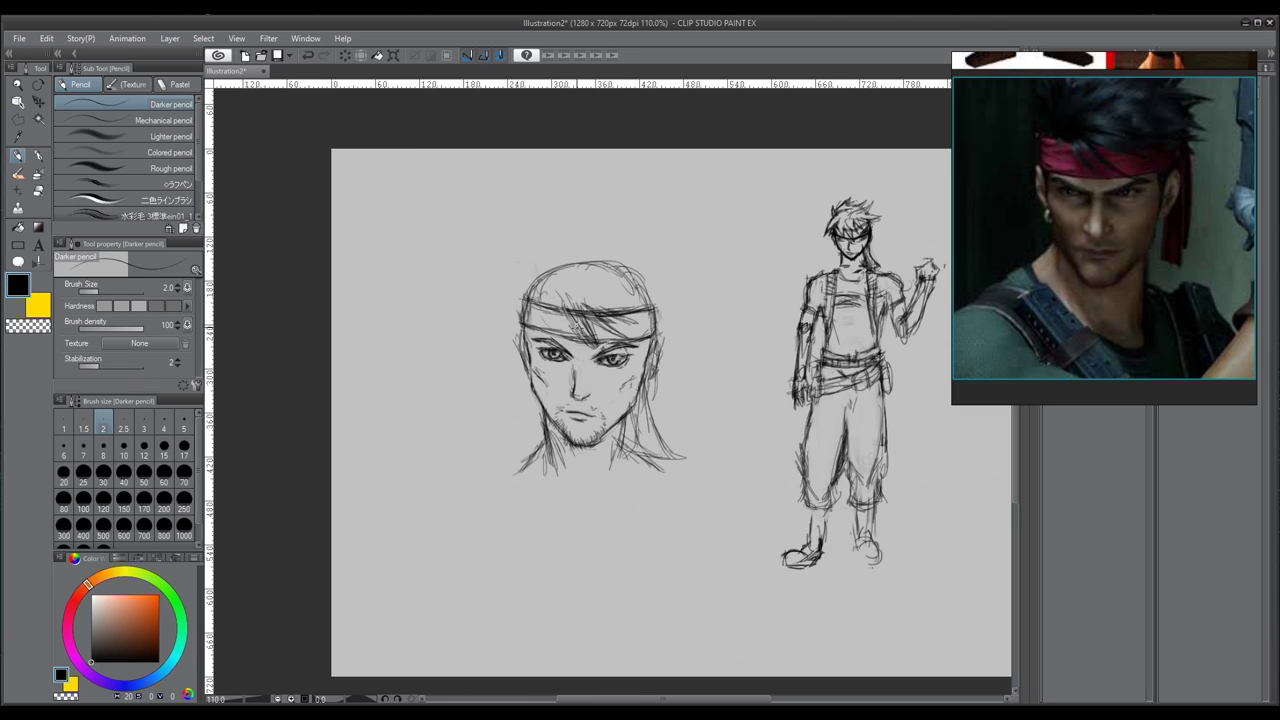
left_click_drag(558, 294, 590, 338)
left_click_drag(577, 201, 574, 240)
scroll(640, 240, "down", 1)
left_click_drag(569, 294, 603, 261)
left_click_drag(603, 261, 600, 275)
left_click_drag(596, 281, 636, 272)
- Fill out the spiky hair over the top of the headband and along both sides of the head
scroll(626, 286, "up", 3)
scroll(625, 285, "up", 2)
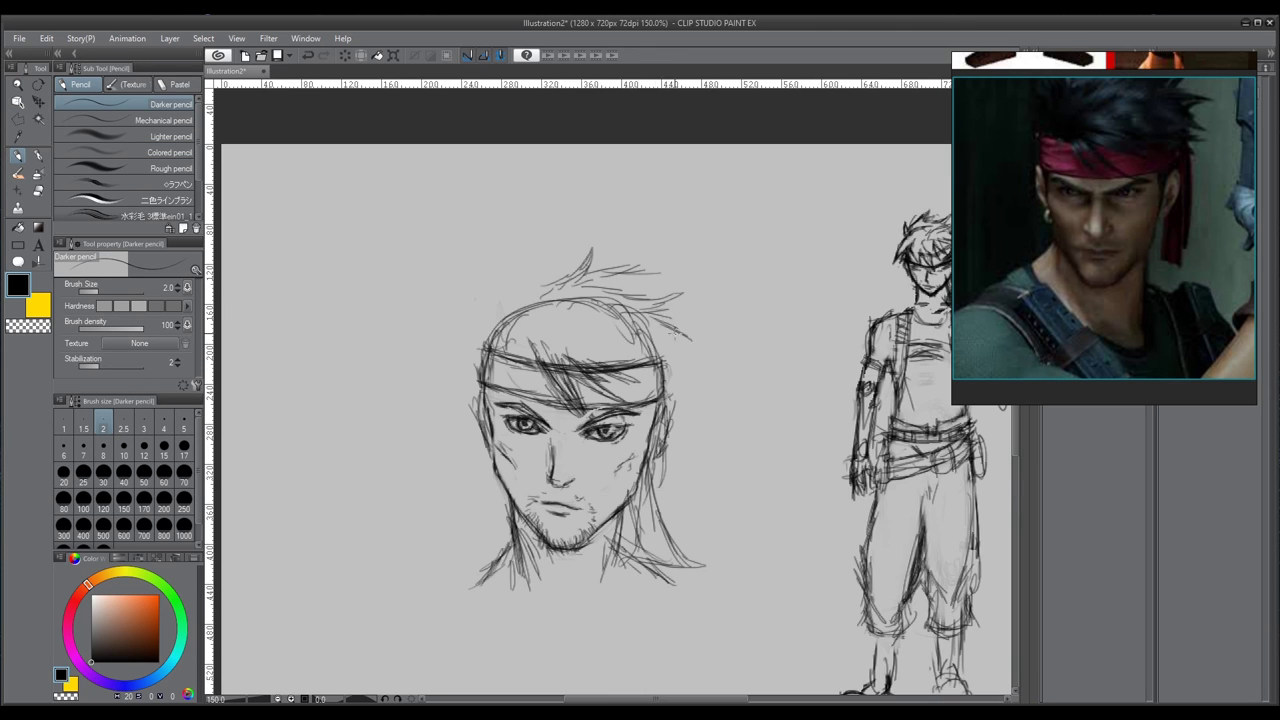
mouse_move(590, 326)
left_mouse_down()
mouse_move(712, 364)
mouse_move(686, 357)
left_mouse_up()
scroll(684, 357, "down", 3)
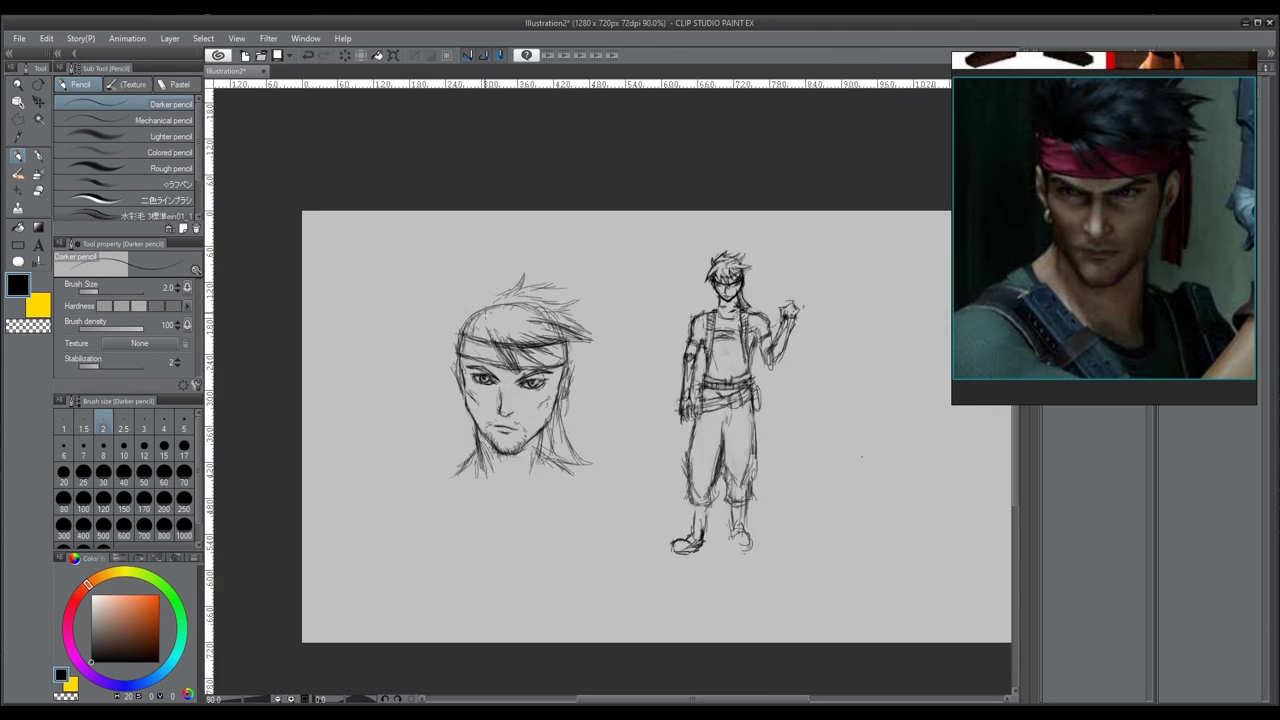
scroll(530, 380, "up", 2)
left_click_drag(408, 310, 450, 388)
left_click_drag(416, 366, 482, 328)
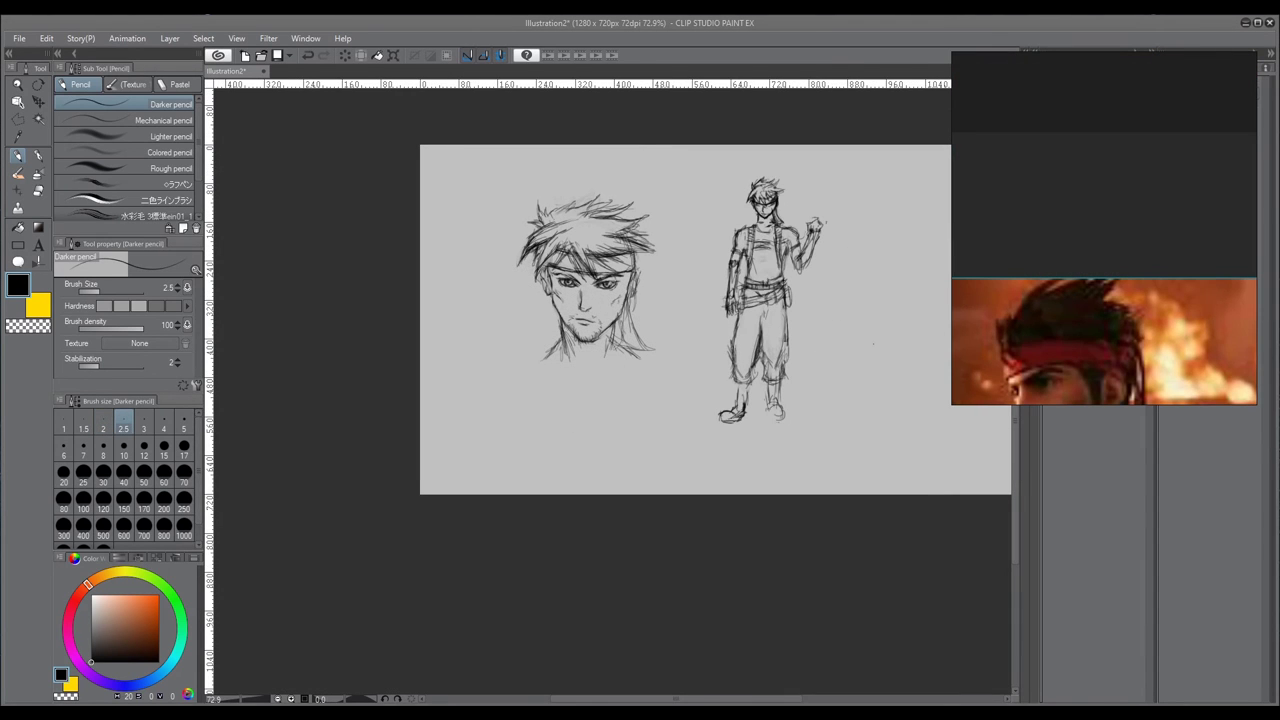